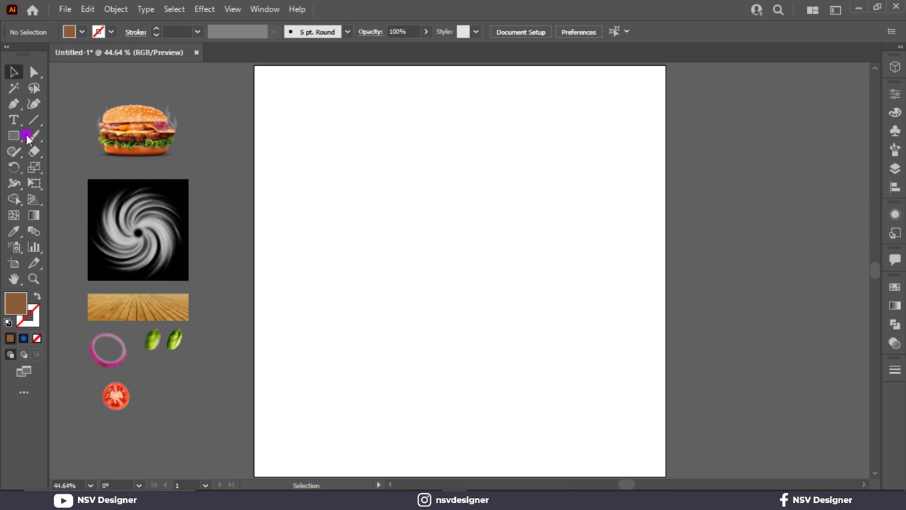
# Create a 1000 x 1000 px rectangle and centre it horizontally and vertically on the artboard
pyautogui.click(26, 134)
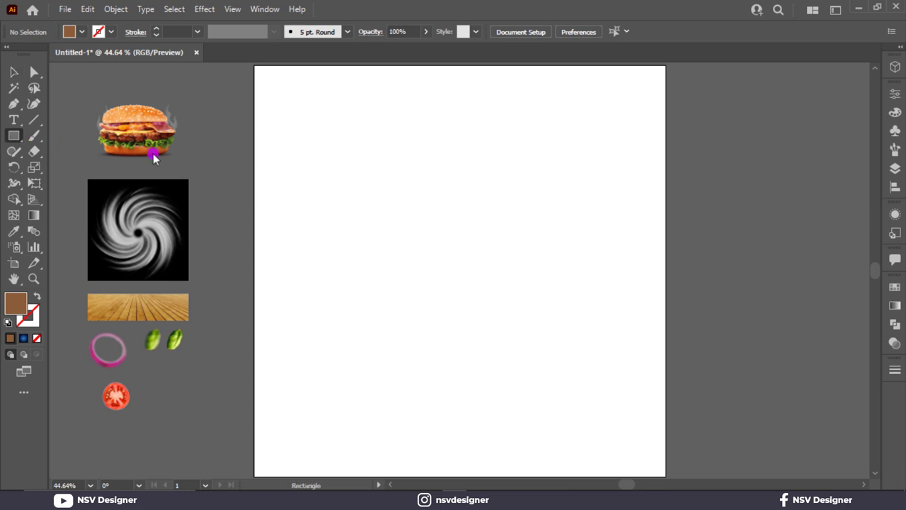
pyautogui.click(395, 192)
pyautogui.write('1000')
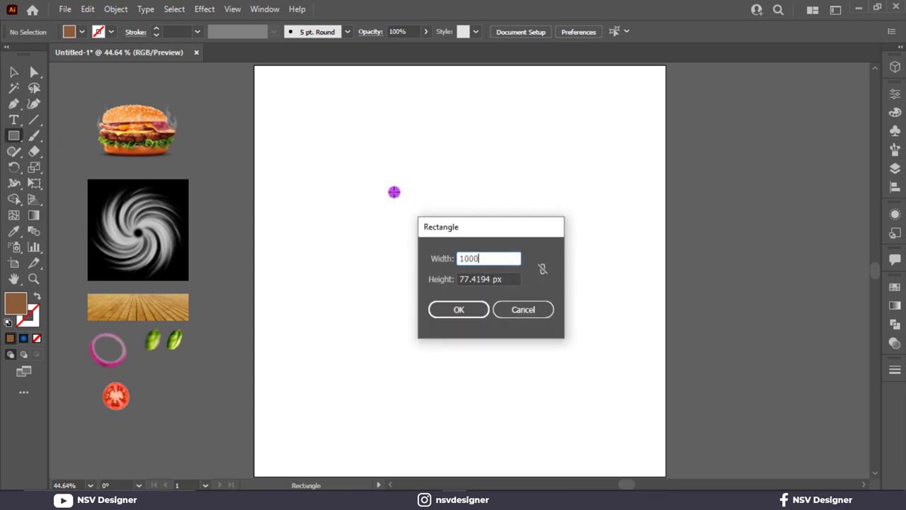
pyautogui.press('Tab')
pyautogui.write('1000')
pyautogui.press('Return')
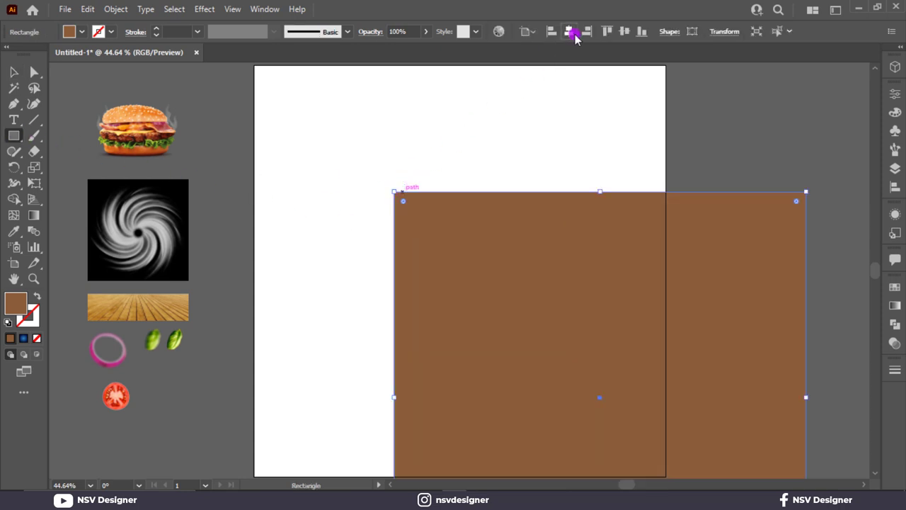
pyautogui.click(570, 32)
pyautogui.click(623, 32)
pyautogui.click(14, 72)
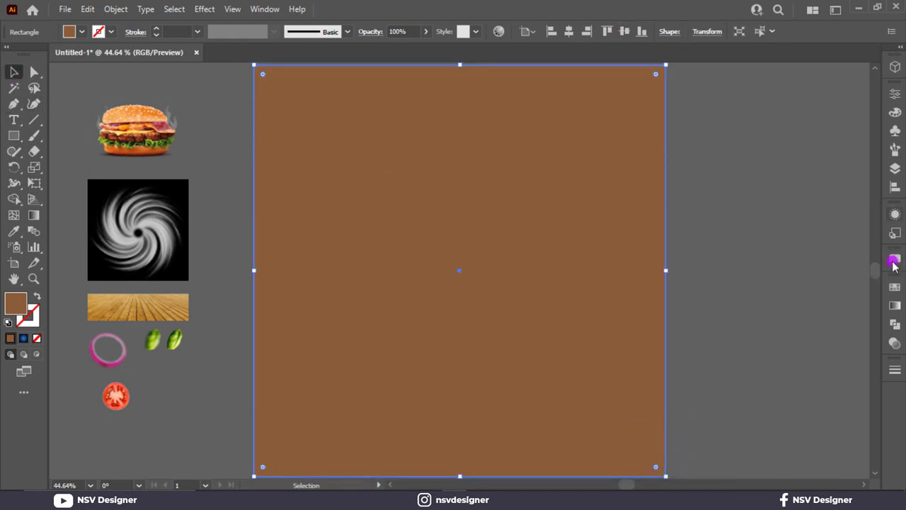
# Fill the rectangle with a radial gradient, blue at the centre stop and dark navy outside
pyautogui.click(894, 307)
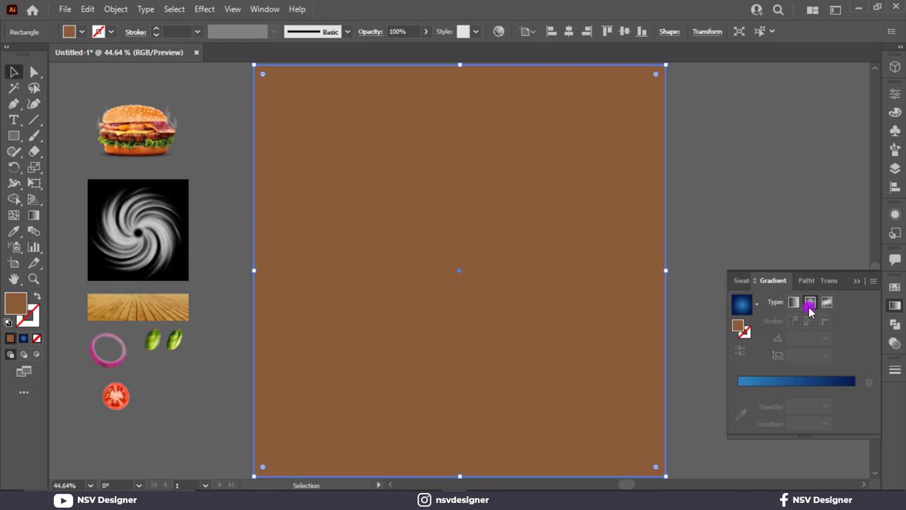
pyautogui.click(809, 302)
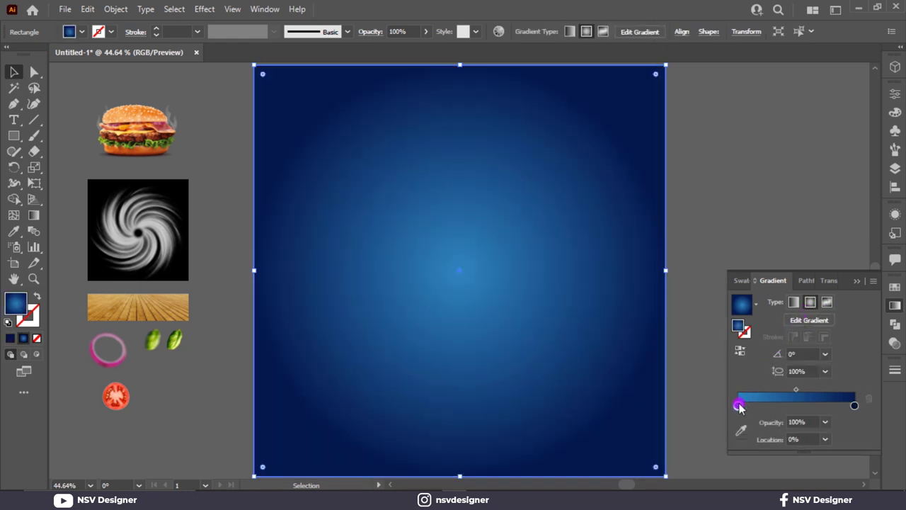
pyautogui.doubleClick(738, 405)
pyautogui.click(683, 290)
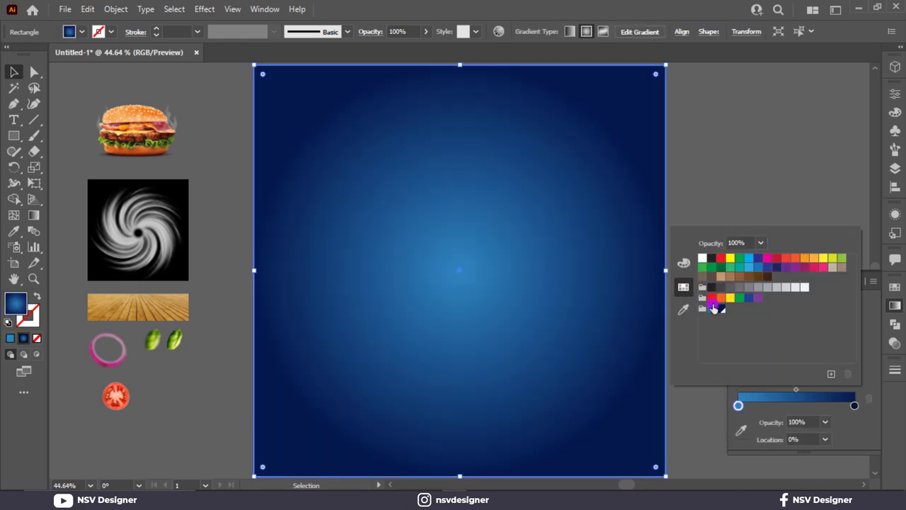
pyautogui.click(712, 308)
pyautogui.click(855, 406)
pyautogui.doubleClick(855, 405)
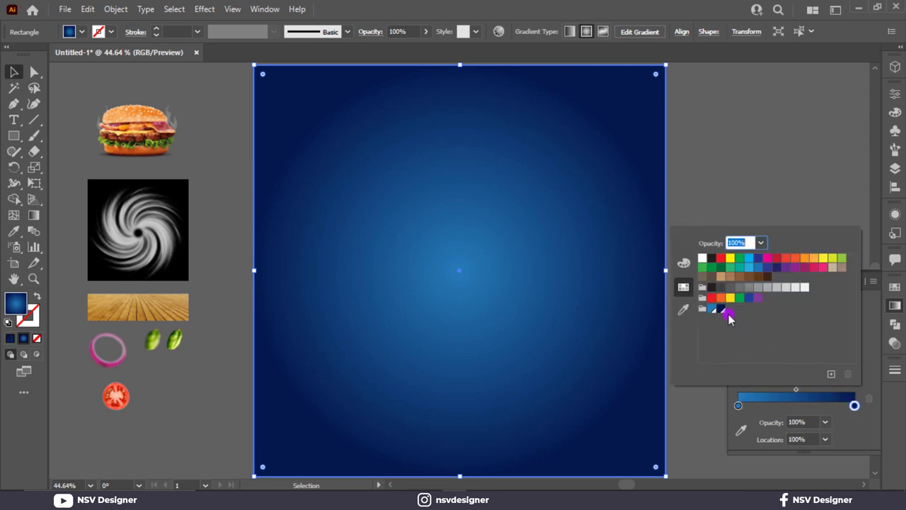
pyautogui.click(838, 200)
pyautogui.click(857, 269)
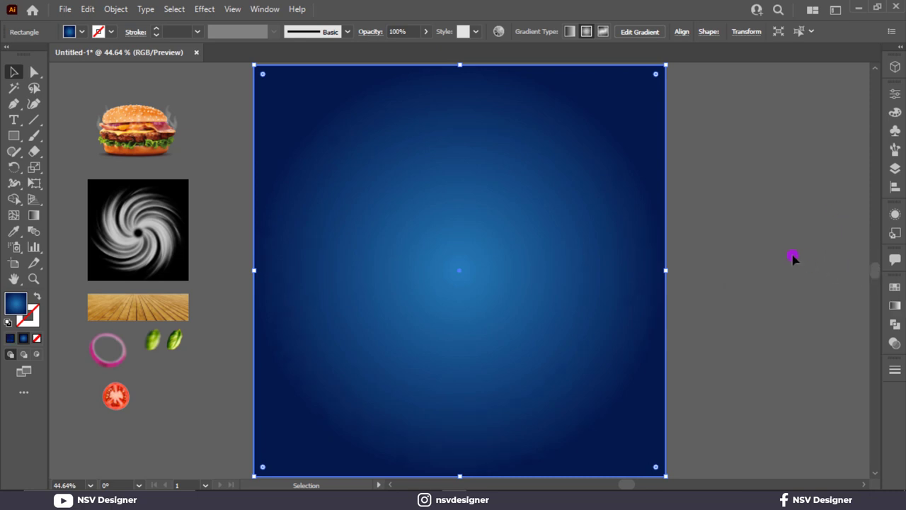
pyautogui.click(793, 254)
# Bring the swirl image to the front and scale it over the whole artboard
pyautogui.rightClick(161, 244)
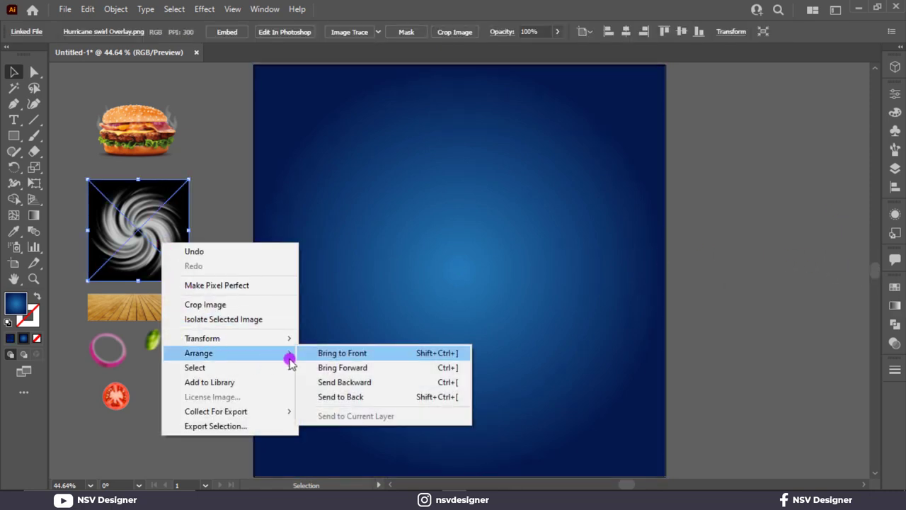
pyautogui.click(347, 352)
pyautogui.moveTo(152, 258)
pyautogui.mouseDown()
pyautogui.moveTo(363, 158)
pyautogui.moveTo(317, 143)
pyautogui.mouseUp()
pyautogui.moveTo(354, 166); pyautogui.dragTo(666, 476)
# Set the swirl's blend mode to Screen, after trying Overlay, so its black disappears
pyautogui.click(895, 343)
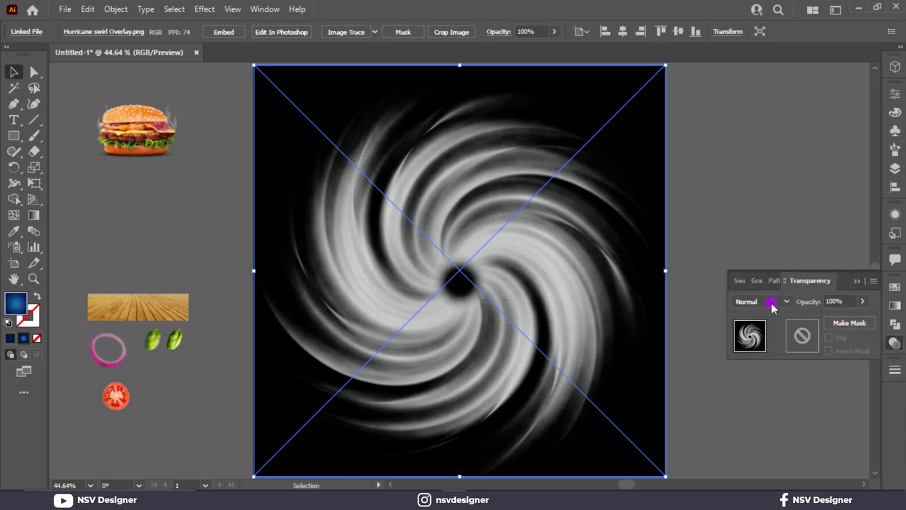
pyautogui.click(771, 301)
pyautogui.click(767, 165)
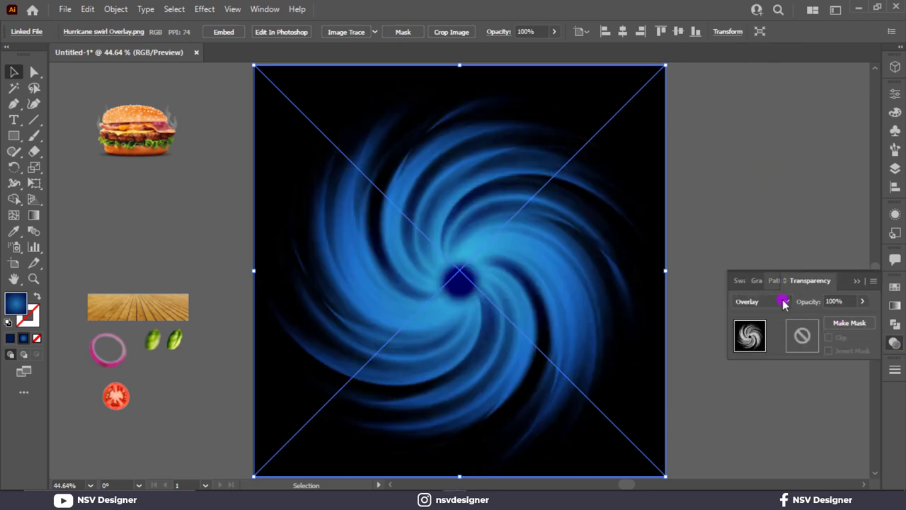
pyautogui.click(783, 302)
pyautogui.click(772, 129)
pyautogui.click(749, 152)
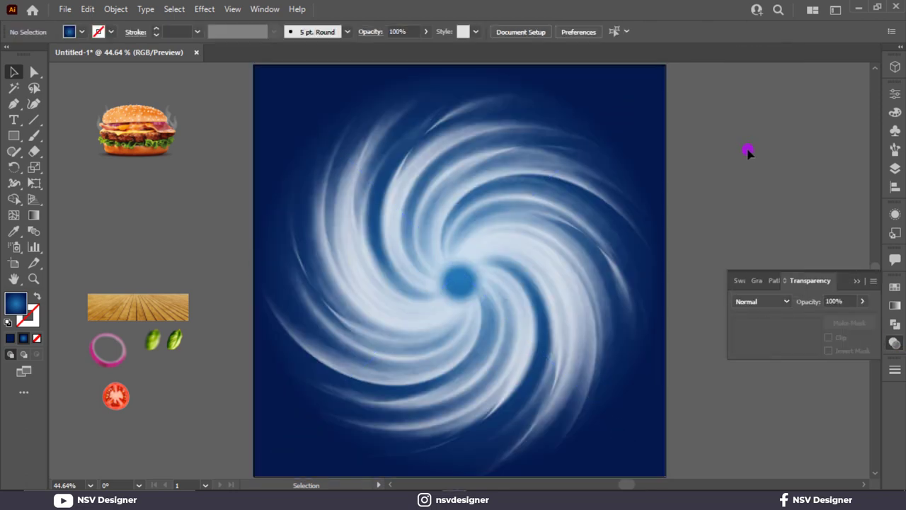
pyautogui.click(858, 284)
# Fine-tune the swirl's opacity, lowering it and then raising it partway back
pyautogui.click(563, 312)
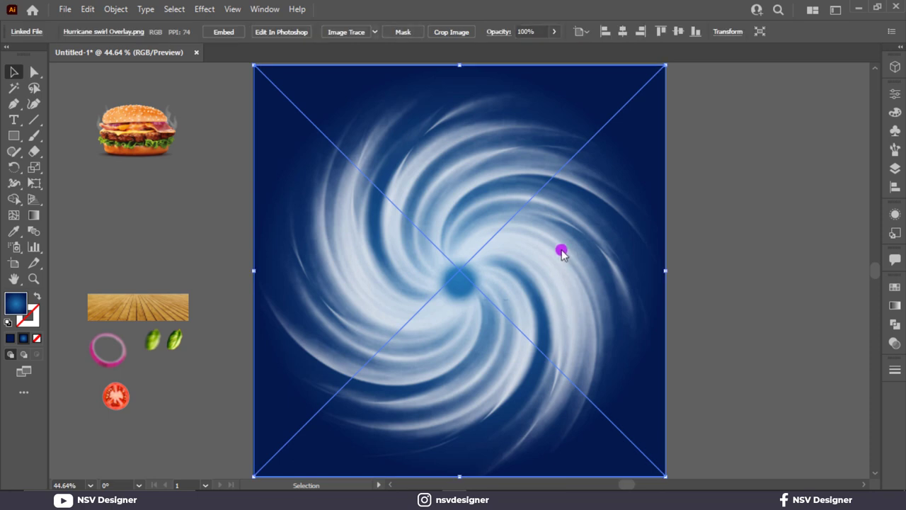
pyautogui.moveTo(557, 33); pyautogui.dragTo(527, 50)
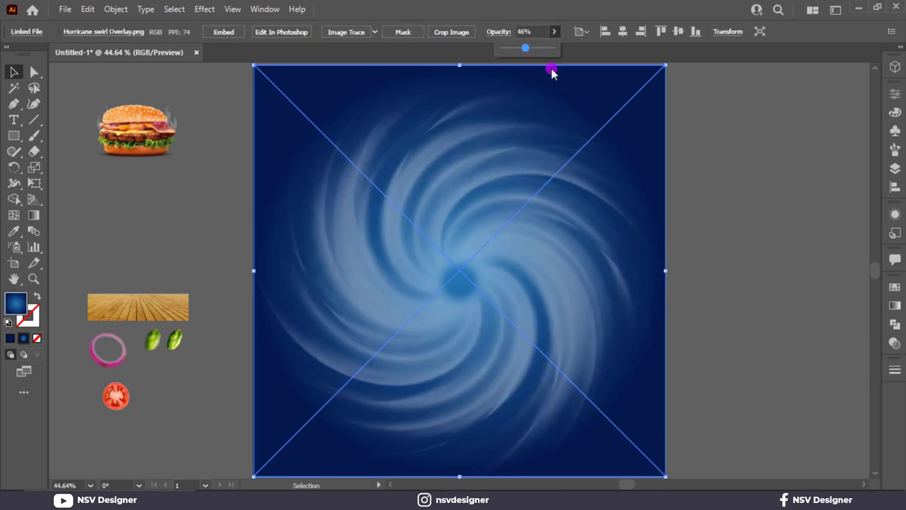
pyautogui.click(847, 297)
pyautogui.click(463, 115)
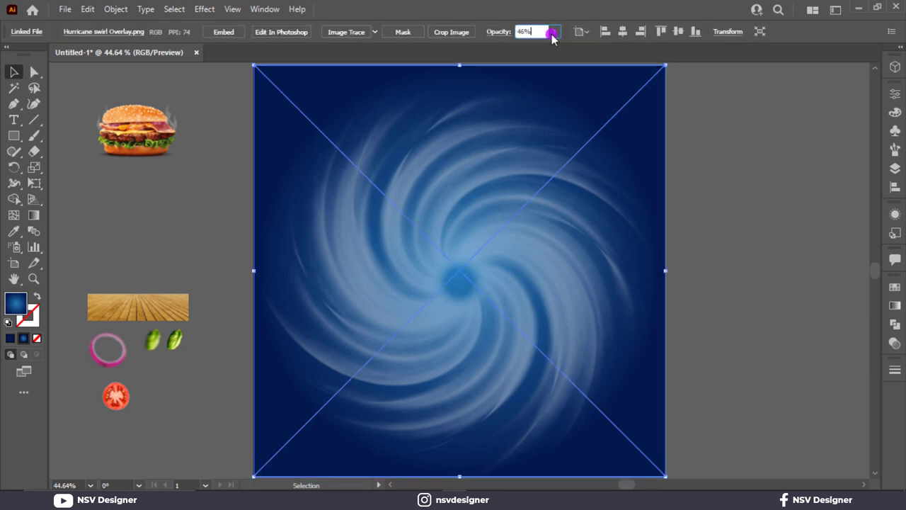
pyautogui.moveTo(528, 48); pyautogui.dragTo(553, 47)
pyautogui.click(604, 154)
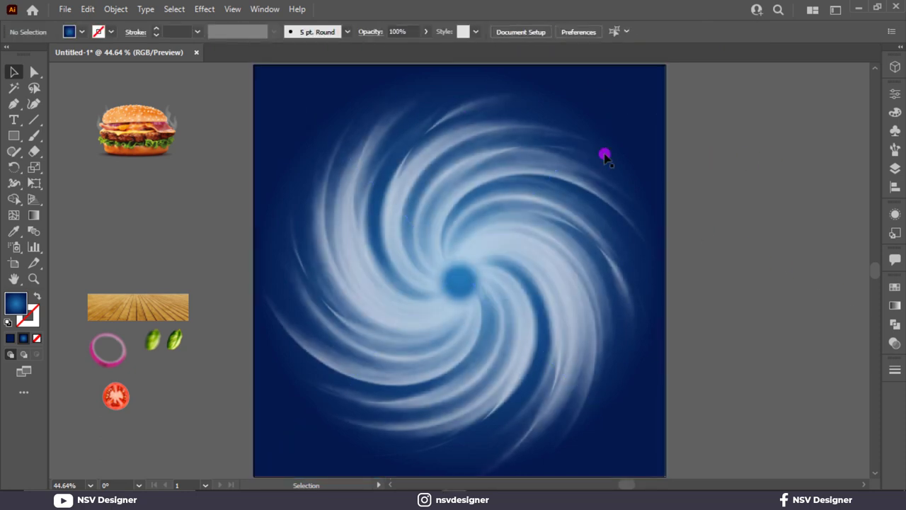
# Draw a small circle beside the artboard with the White, Black preset as a radial gradient
pyautogui.moveTo(14, 135); pyautogui.dragTo(57, 167)
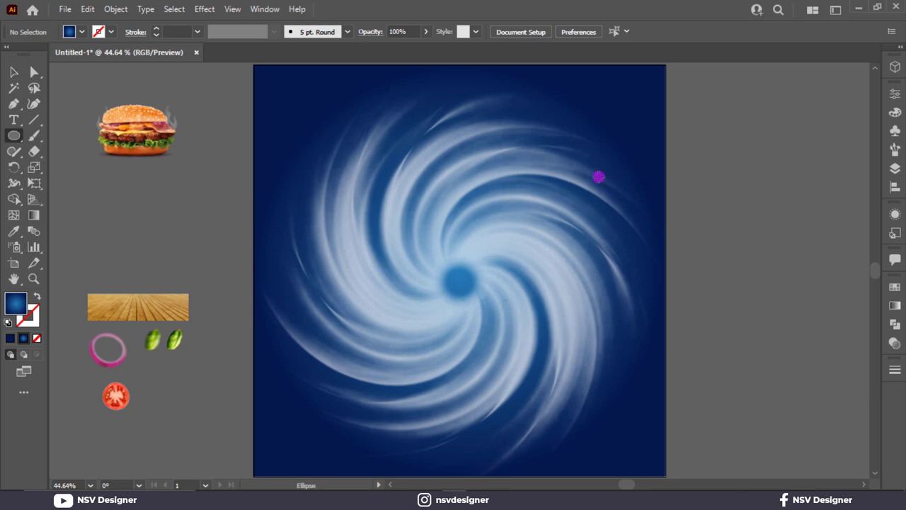
pyautogui.moveTo(749, 178); pyautogui.dragTo(759, 197)
pyautogui.click(894, 310)
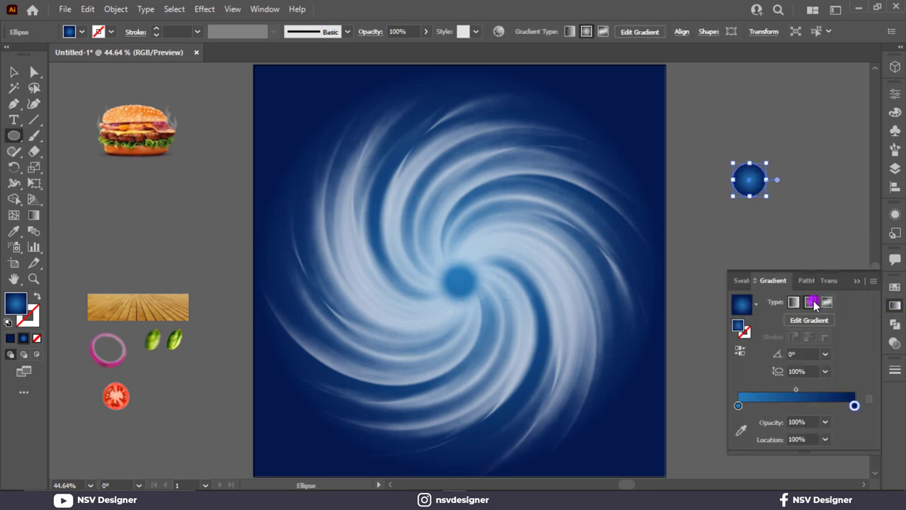
pyautogui.click(756, 305)
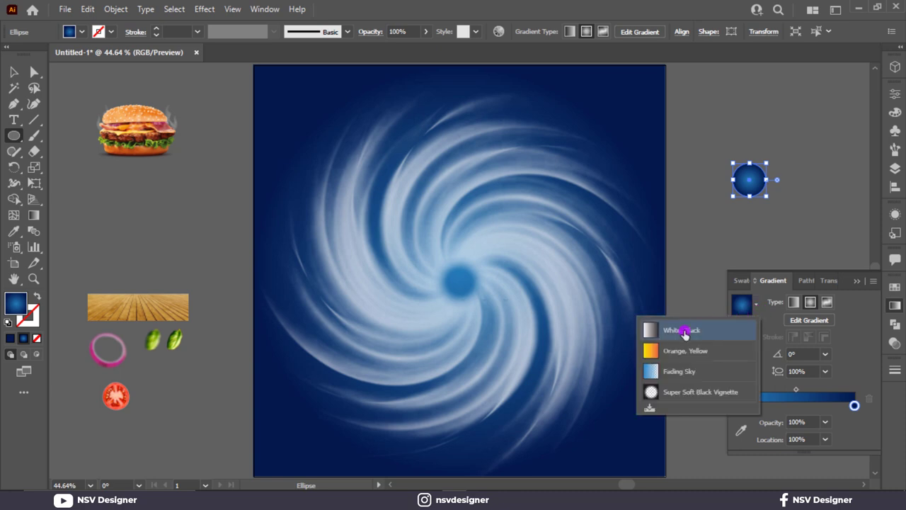
pyautogui.click(685, 331)
pyautogui.click(809, 302)
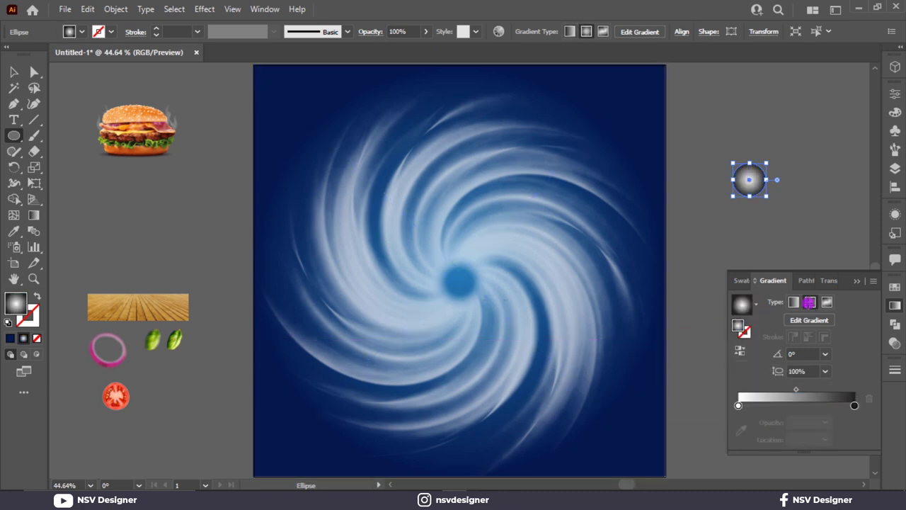
# Shrink the circle to about 30 px and make its outer stop white at 0% opacity
pyautogui.click(15, 71)
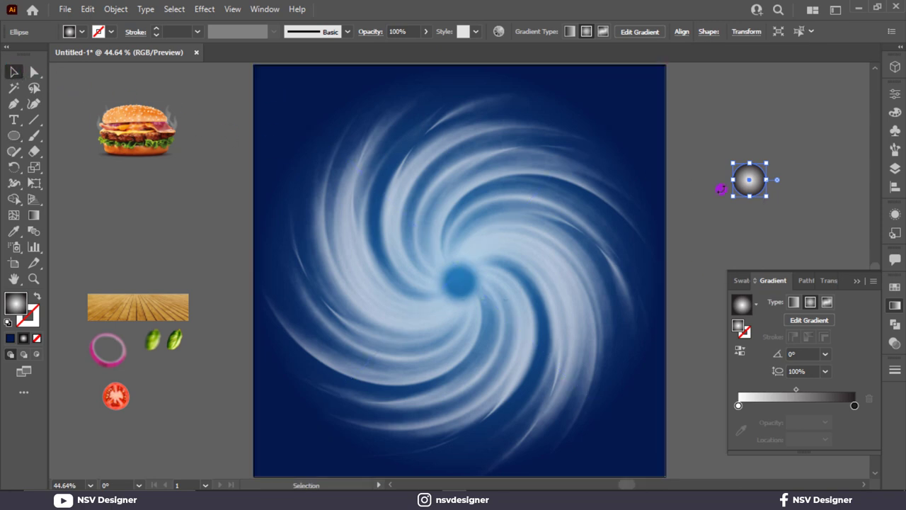
pyautogui.moveTo(766, 197); pyautogui.dragTo(757, 195)
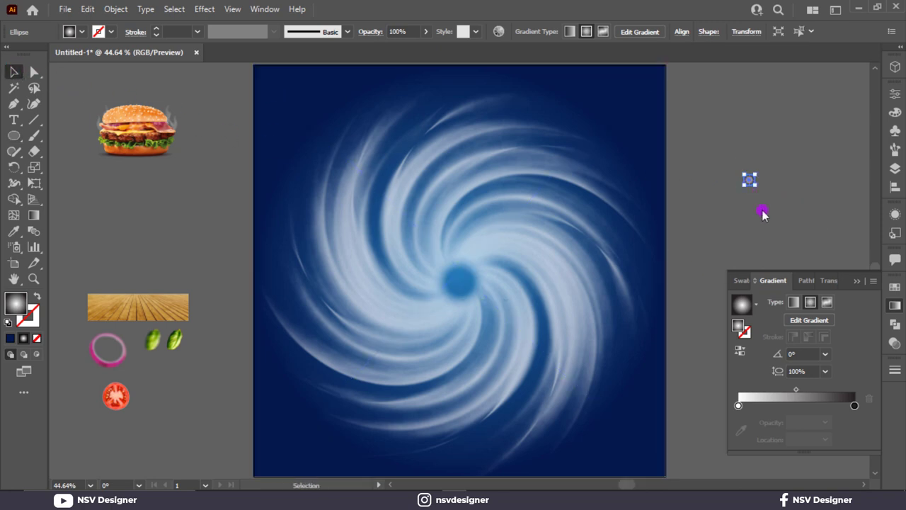
pyautogui.click(855, 406)
pyautogui.doubleClick(855, 406)
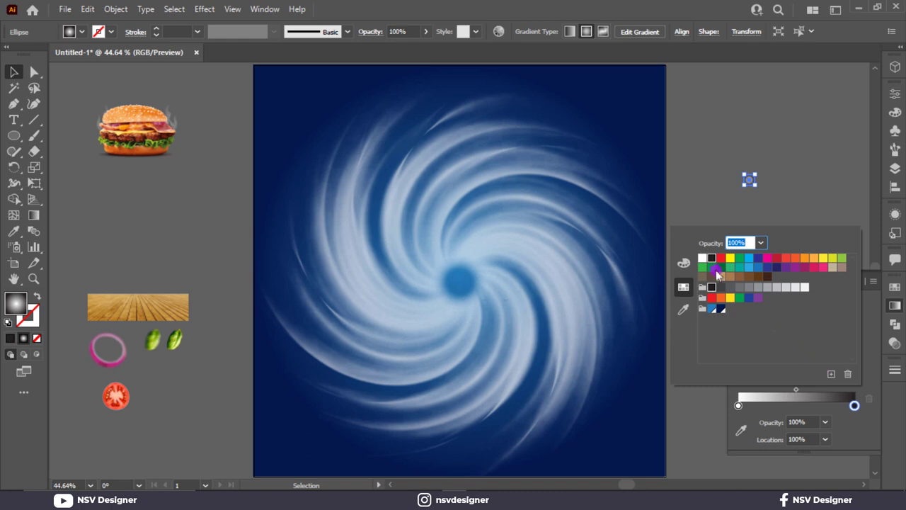
pyautogui.click(703, 260)
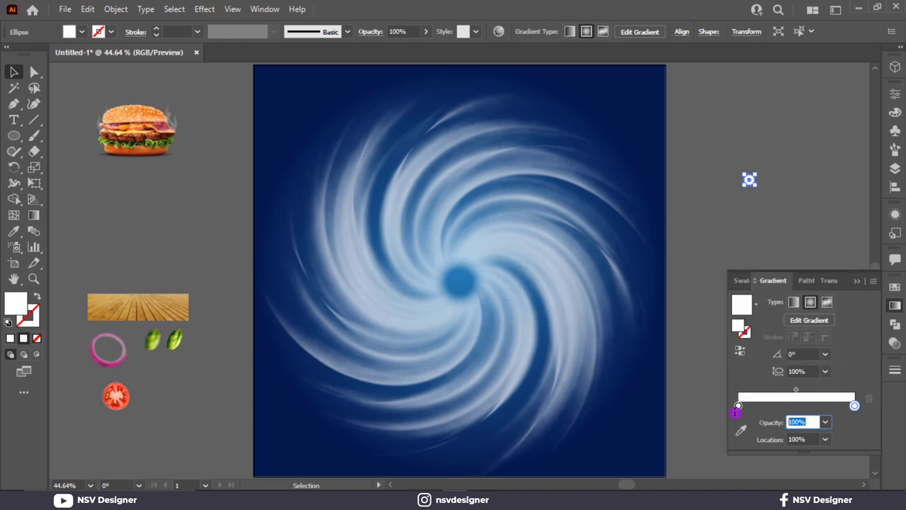
pyautogui.click(804, 422)
pyautogui.write('0')
pyautogui.click(791, 264)
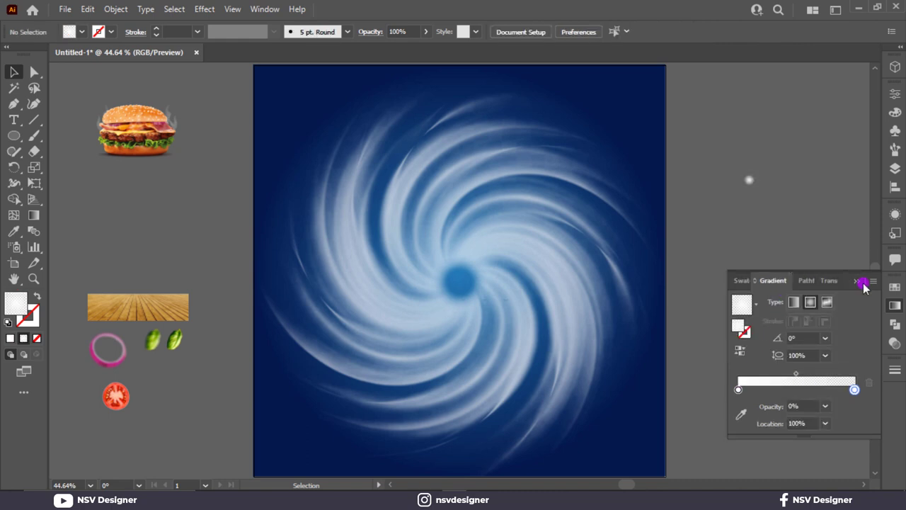
pyautogui.click(858, 281)
pyautogui.scroll(4, 854, 279)
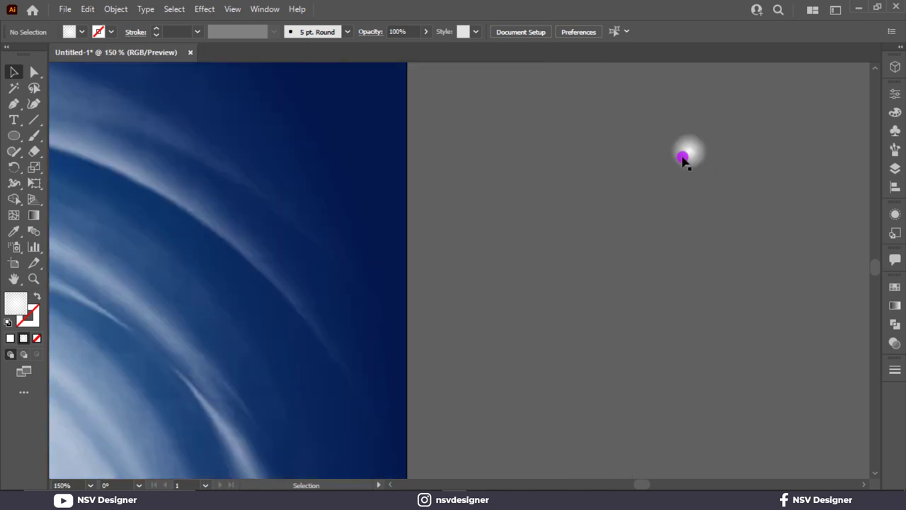
# Move the glow dot onto the blue artwork and shrink it further about its centre
pyautogui.moveTo(684, 157)
pyautogui.mouseDown()
pyautogui.moveTo(328, 134)
pyautogui.moveTo(342, 140)
pyautogui.mouseUp()
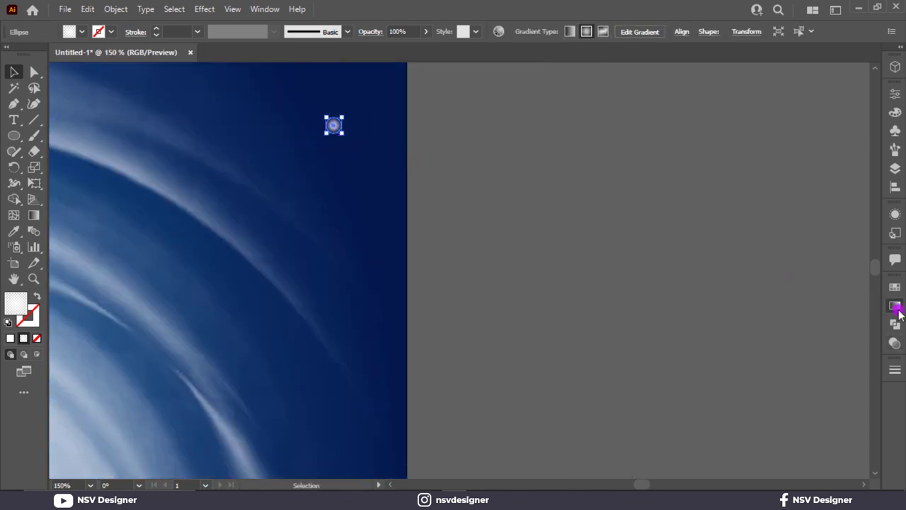
pyautogui.click(895, 306)
pyautogui.click(854, 407)
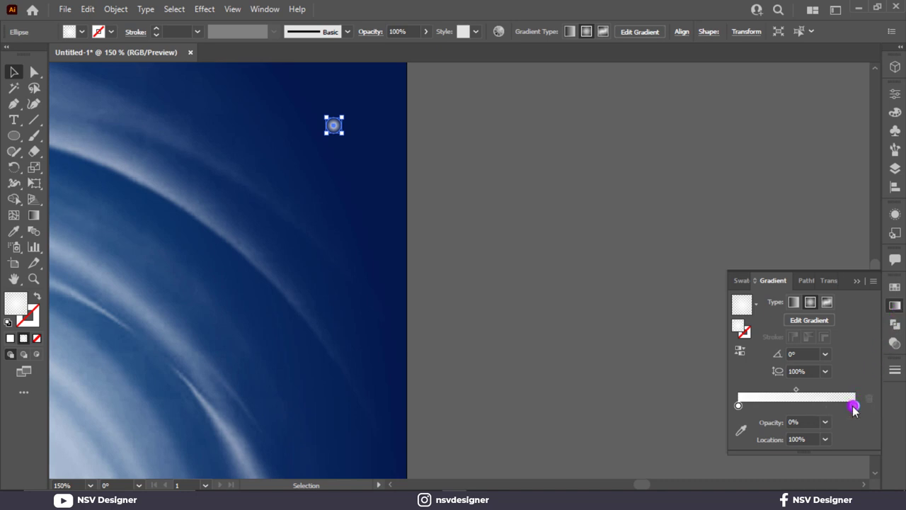
pyautogui.click(570, 273)
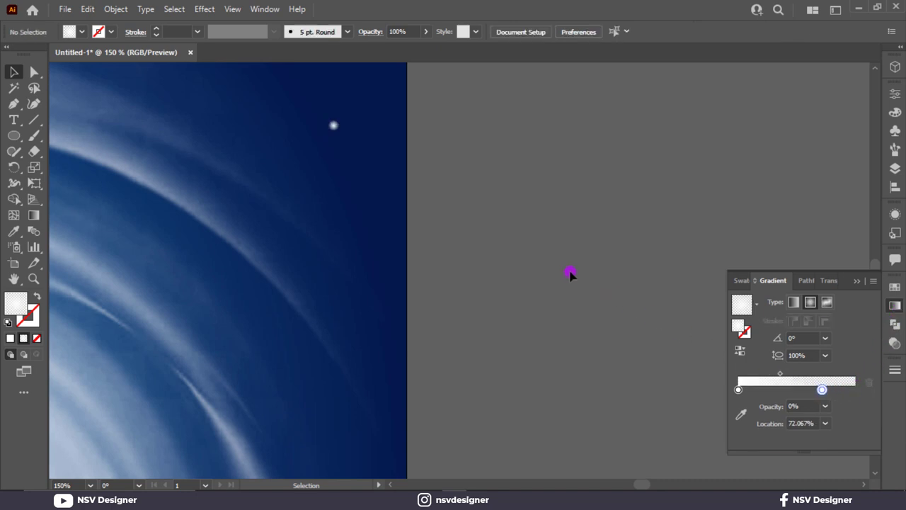
pyautogui.click(334, 125)
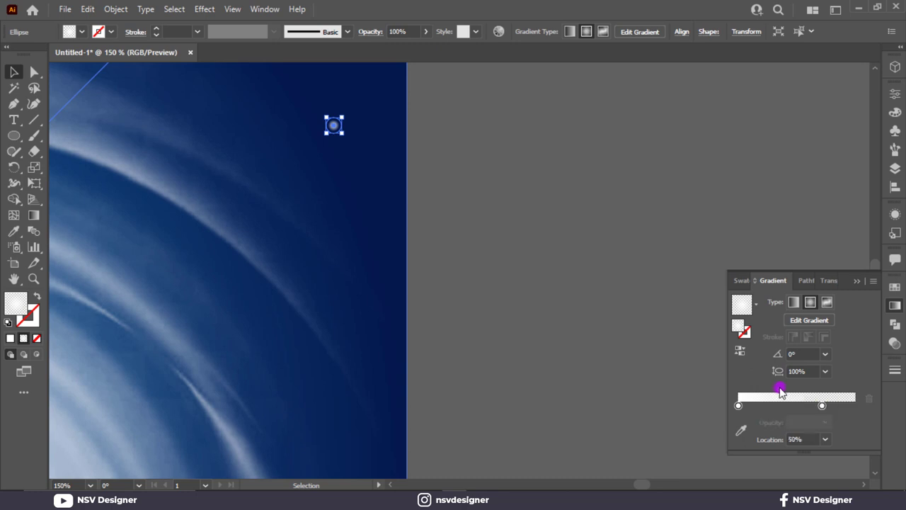
pyautogui.click(558, 318)
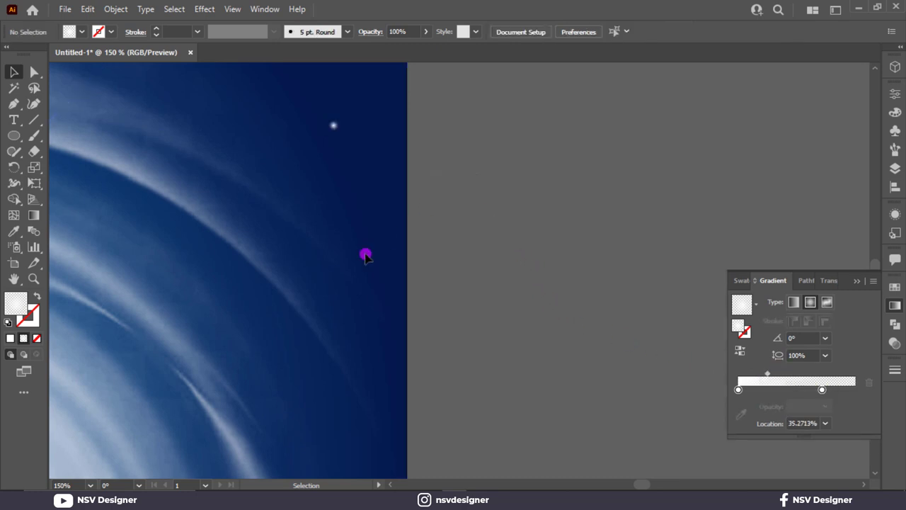
pyautogui.click(347, 278)
pyautogui.hotkey('ctrl', 'shift', 'a')
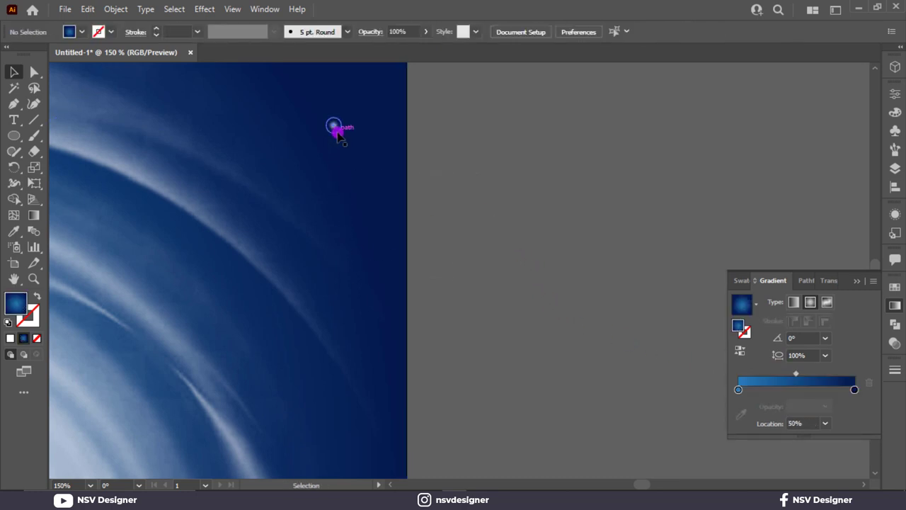
pyautogui.click(334, 126)
pyautogui.scroll(4, 343, 136)
pyautogui.moveTo(350, 136); pyautogui.dragTo(345, 137)
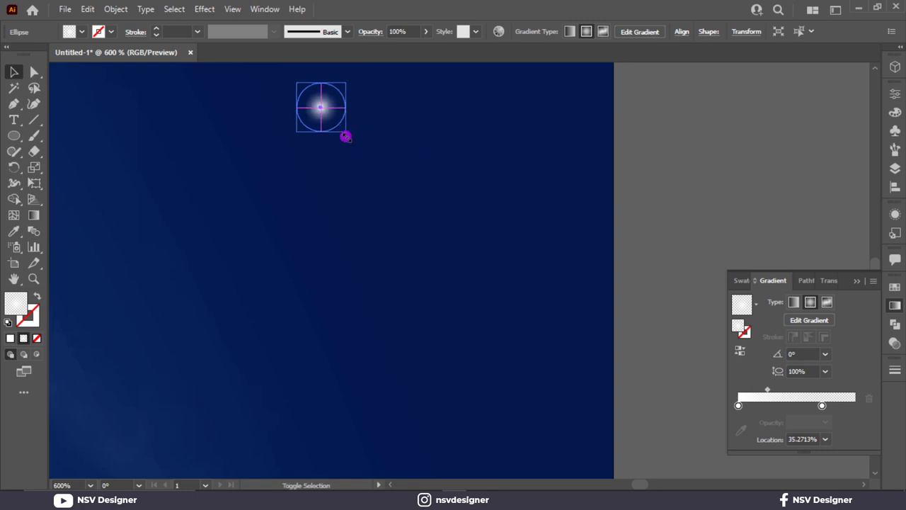
pyautogui.click(858, 282)
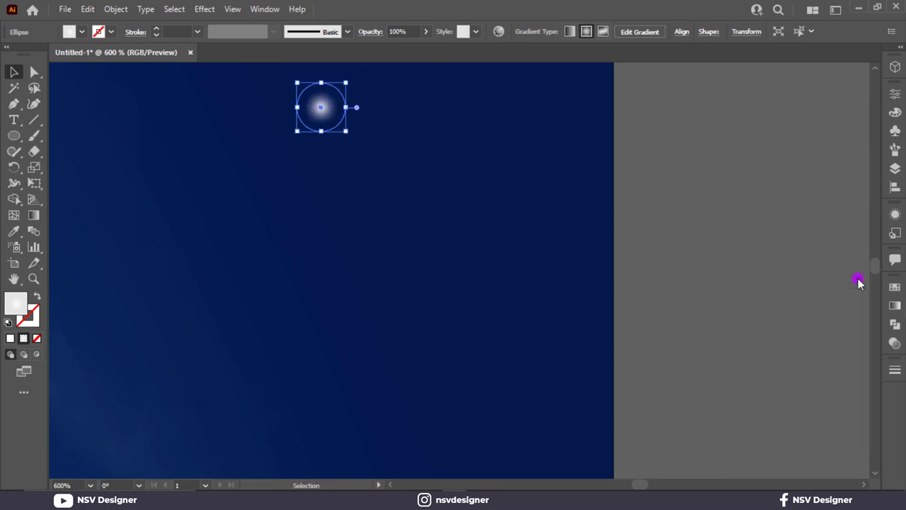
# Save the glow dot as a new symbol and fit the artboard in the window
pyautogui.click(895, 133)
pyautogui.moveTo(329, 117); pyautogui.dragTo(798, 177)
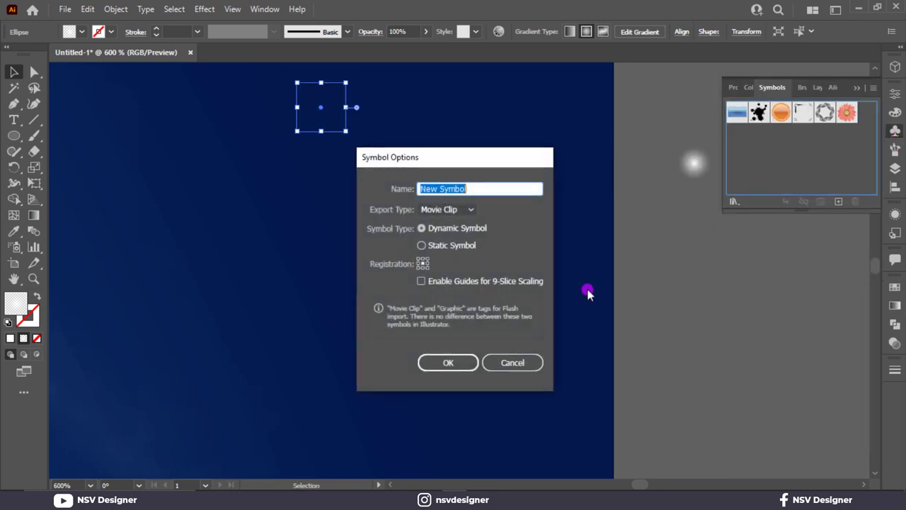
pyautogui.click(460, 362)
pyautogui.hotkey('ctrl', '0')
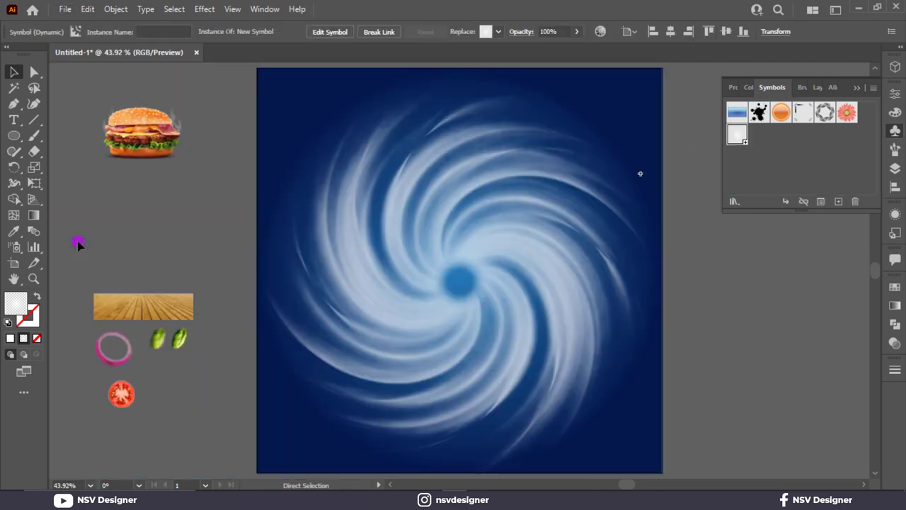
# Spray copies of the glow-dot symbol across the whole swirl artwork with the Symbol Sprayer
pyautogui.click(15, 248)
pyautogui.moveTo(312, 145)
pyautogui.mouseDown()
pyautogui.moveTo(347, 319)
pyautogui.moveTo(421, 370)
pyautogui.moveTo(383, 373)
pyautogui.moveTo(473, 380)
pyautogui.moveTo(521, 263)
pyautogui.moveTo(493, 171)
pyautogui.mouseUp()
pyautogui.moveTo(446, 129)
pyautogui.mouseDown()
pyautogui.moveTo(277, 132)
pyautogui.moveTo(281, 344)
pyautogui.moveTo(371, 77)
pyautogui.moveTo(319, 146)
pyautogui.moveTo(590, 127)
pyautogui.moveTo(442, 208)
pyautogui.moveTo(621, 277)
pyautogui.moveTo(643, 429)
pyautogui.moveTo(641, 260)
pyautogui.moveTo(589, 295)
pyautogui.moveTo(281, 352)
pyautogui.moveTo(335, 243)
pyautogui.moveTo(283, 142)
pyautogui.moveTo(514, 101)
pyautogui.moveTo(565, 125)
pyautogui.moveTo(559, 113)
pyautogui.moveTo(427, 182)
pyautogui.moveTo(348, 134)
pyautogui.moveTo(383, 93)
pyautogui.moveTo(583, 118)
pyautogui.moveTo(607, 174)
pyautogui.moveTo(631, 283)
pyautogui.moveTo(494, 422)
pyautogui.moveTo(274, 425)
pyautogui.moveTo(308, 338)
pyautogui.moveTo(326, 128)
pyautogui.moveTo(644, 115)
pyautogui.moveTo(640, 254)
pyautogui.moveTo(419, 298)
pyautogui.moveTo(512, 379)
pyautogui.moveTo(439, 233)
pyautogui.moveTo(404, 247)
pyautogui.moveTo(401, 213)
pyautogui.mouseUp()
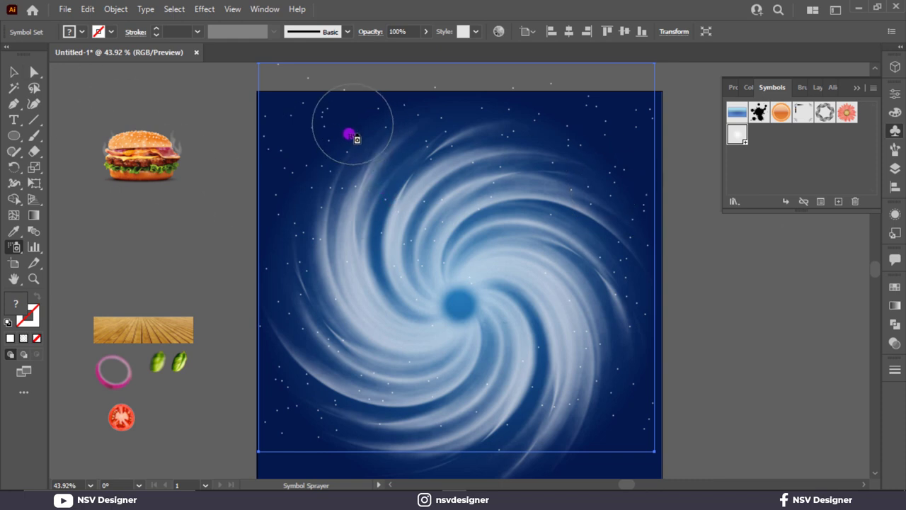
pyautogui.moveTo(350, 138)
pyautogui.mouseDown()
pyautogui.moveTo(599, 332)
pyautogui.moveTo(427, 446)
pyautogui.mouseUp()
pyautogui.scroll(-2, 427, 446)
pyautogui.moveTo(380, 384)
pyautogui.mouseDown()
pyautogui.moveTo(486, 385)
pyautogui.moveTo(603, 310)
pyautogui.moveTo(642, 307)
pyautogui.moveTo(403, 314)
pyautogui.moveTo(316, 158)
pyautogui.mouseUp()
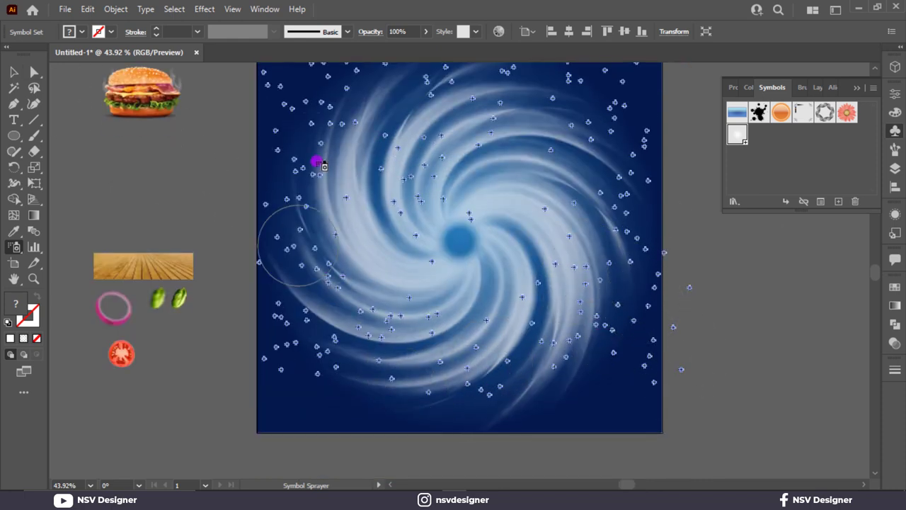
pyautogui.scroll(2, 197, 117)
# Scale down the sprayed starfield's overall bounds with the Selection tool
pyautogui.click(11, 71)
pyautogui.moveTo(691, 444); pyautogui.dragTo(659, 423)
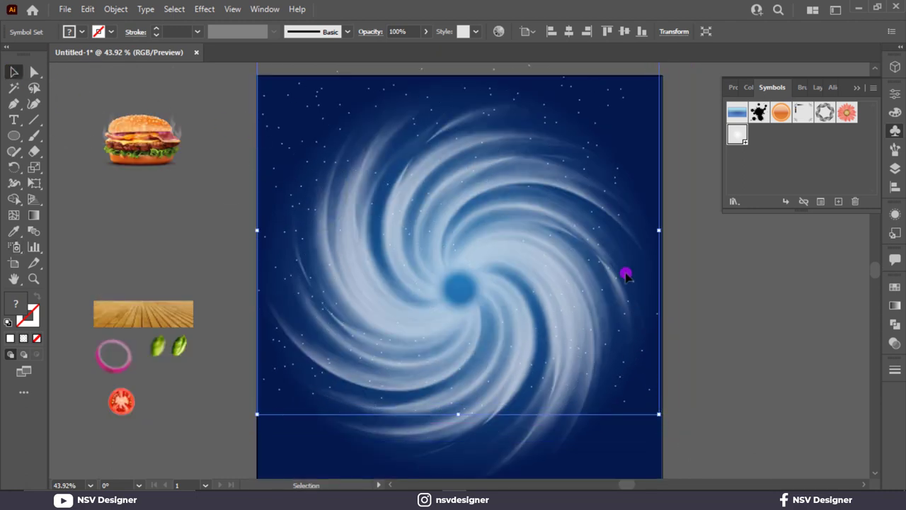
pyautogui.scroll(1, 598, 151)
pyautogui.click(570, 159)
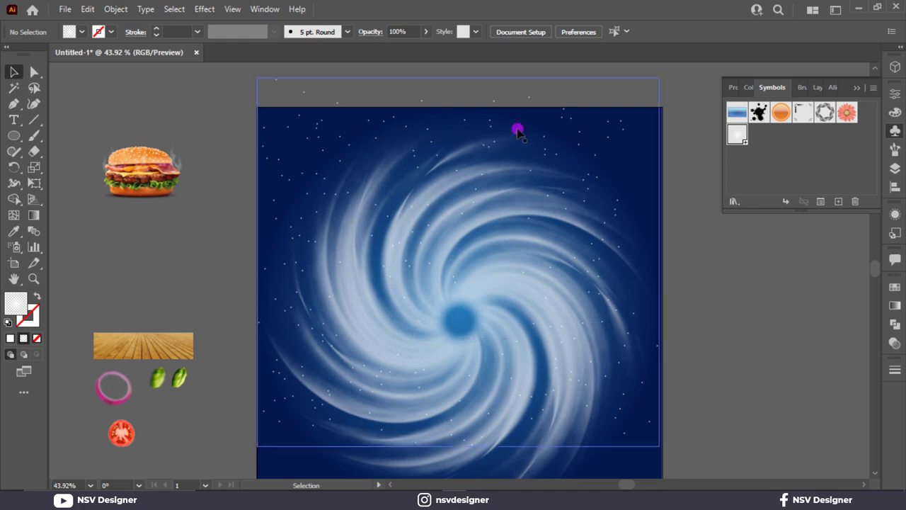
pyautogui.click(530, 100)
# Drag the starfield down and into position on the swirl, then close the Symbols panel
pyautogui.hotkey('ctrl', 'shift', 'a')
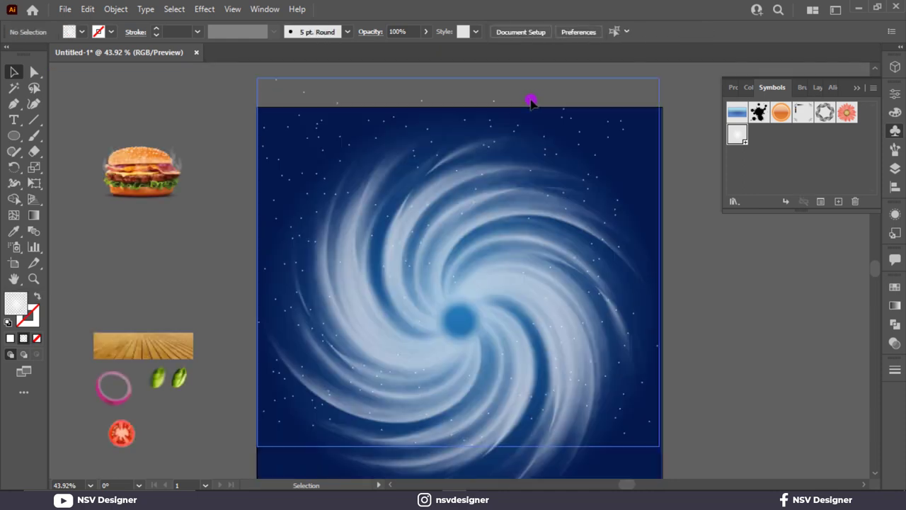
pyautogui.moveTo(531, 101); pyautogui.dragTo(524, 133)
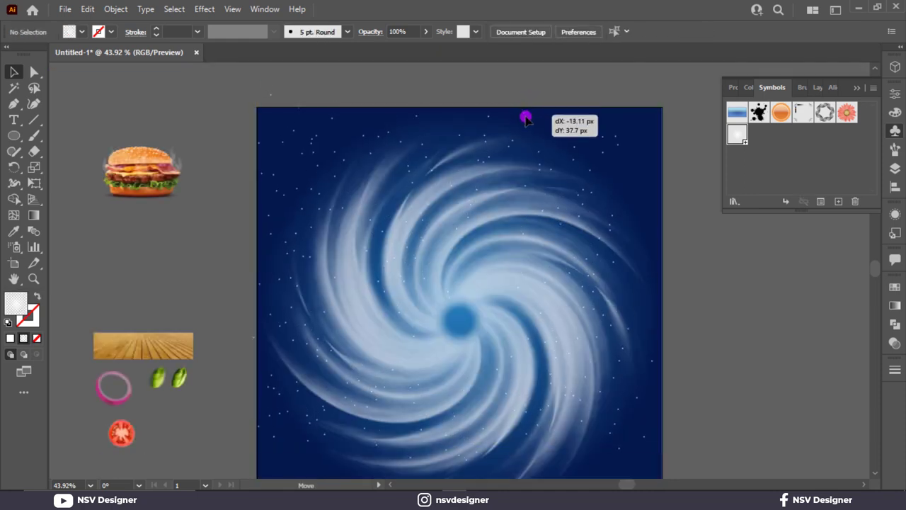
pyautogui.moveTo(652, 244); pyautogui.dragTo(658, 283)
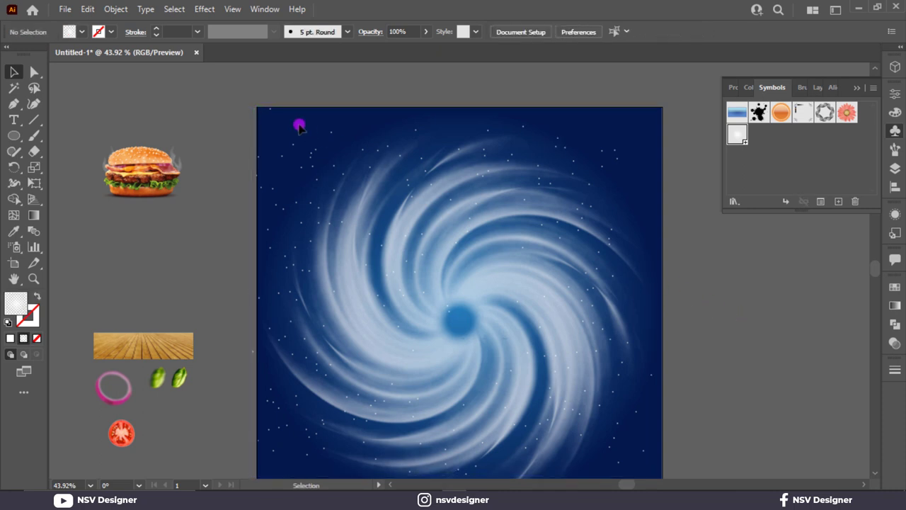
pyautogui.moveTo(298, 126); pyautogui.dragTo(512, 203)
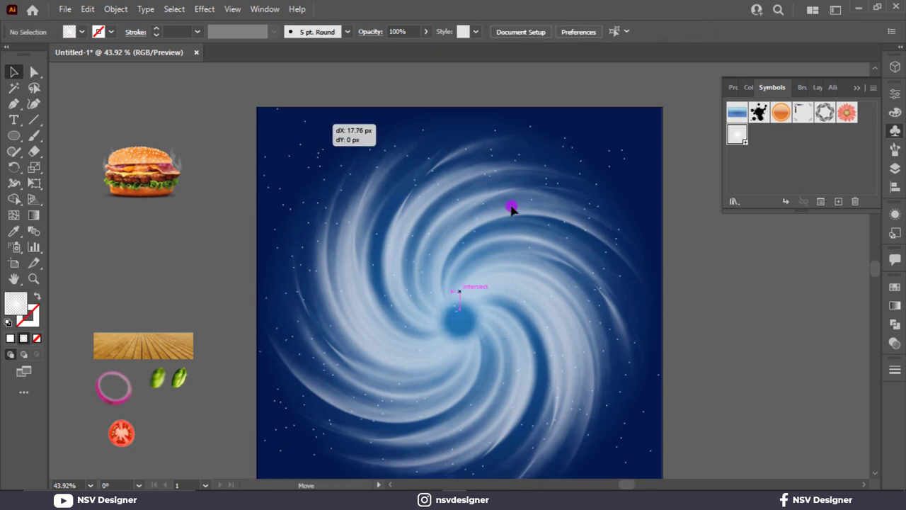
pyautogui.scroll(-1, 808, 325)
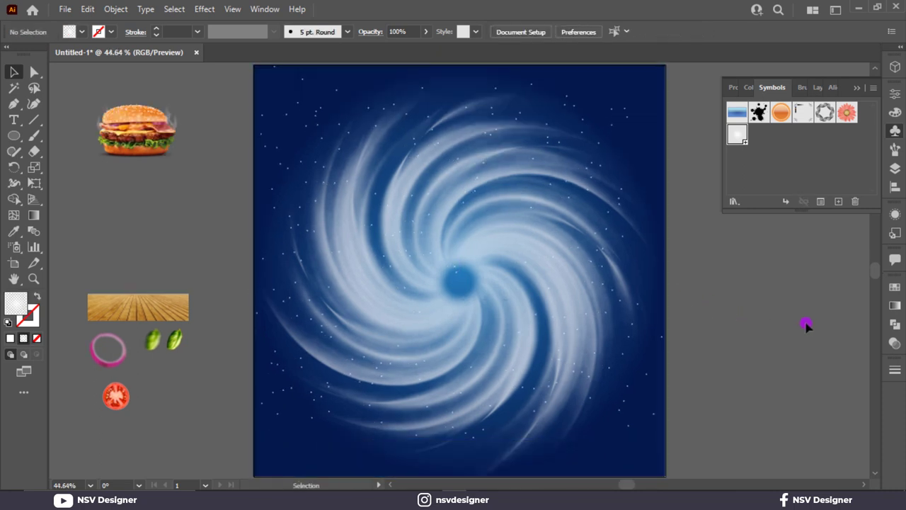
pyautogui.click(861, 90)
# Set the starfield's blend mode to Overlay in the Transparency panel
pyautogui.click(533, 86)
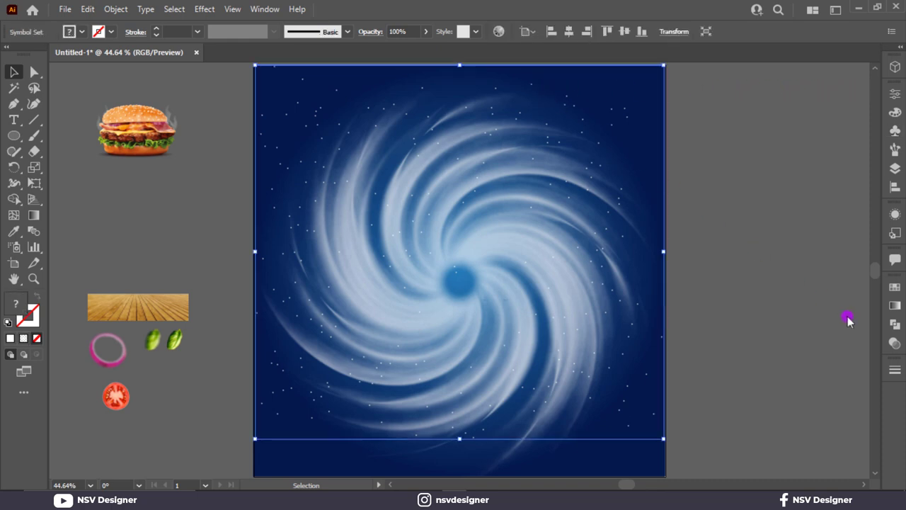
pyautogui.click(894, 344)
pyautogui.click(748, 301)
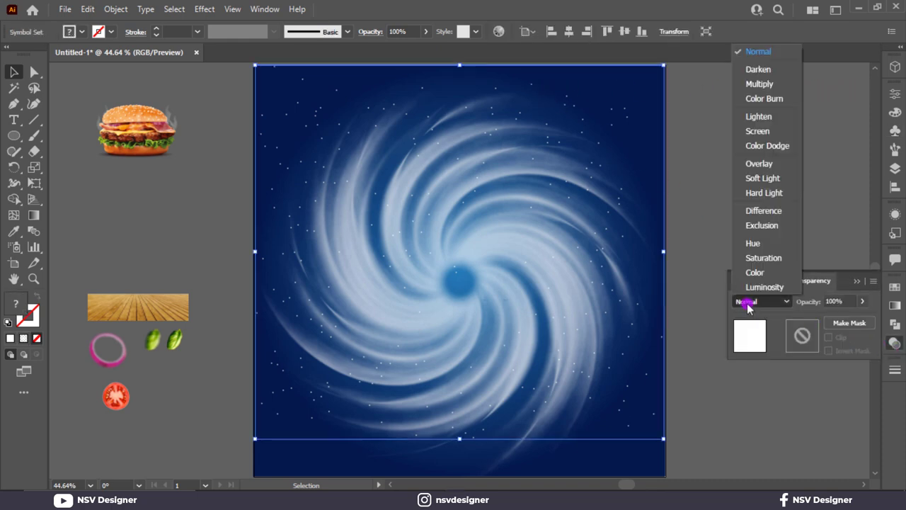
pyautogui.click(776, 167)
pyautogui.click(857, 281)
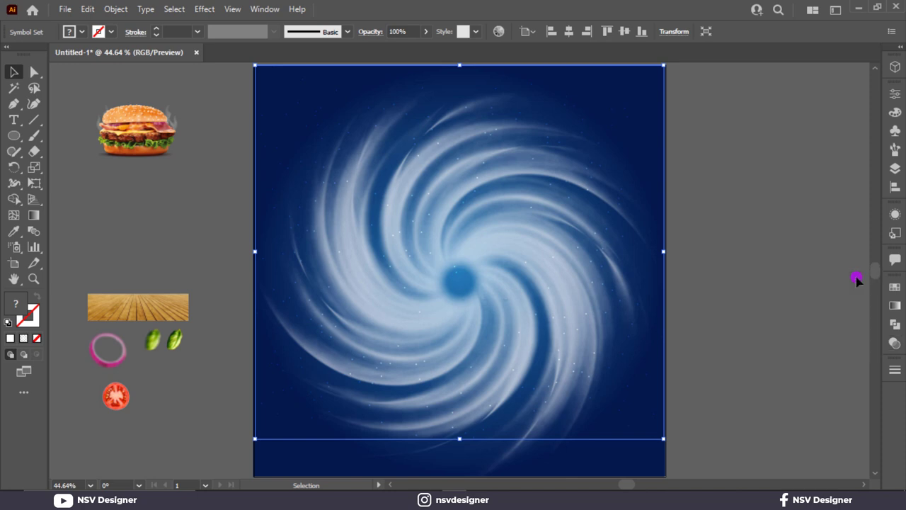
pyautogui.click(731, 347)
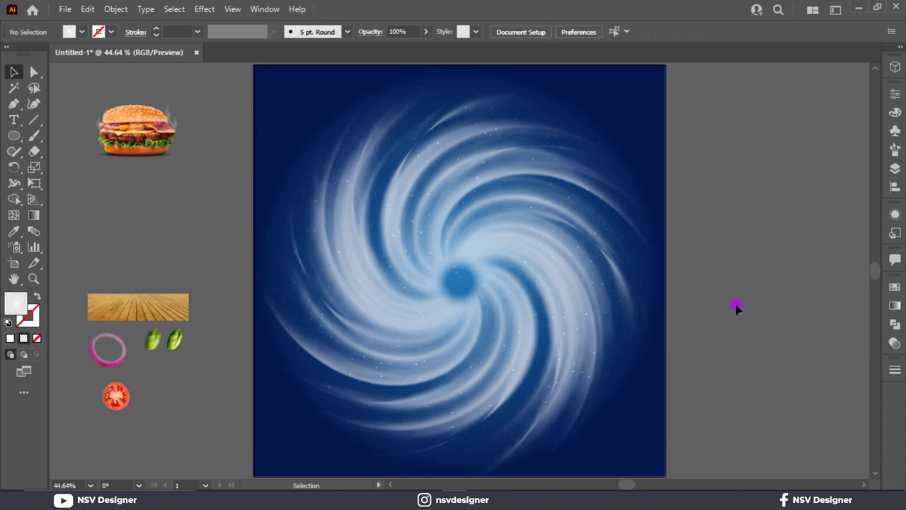
pyautogui.click(545, 308)
# Bring the wood plank image to front and stretch it across the poster's full bottom width
pyautogui.hotkey('ctrl', 'shift', 'a')
pyautogui.click(182, 303)
pyautogui.rightClick(184, 303)
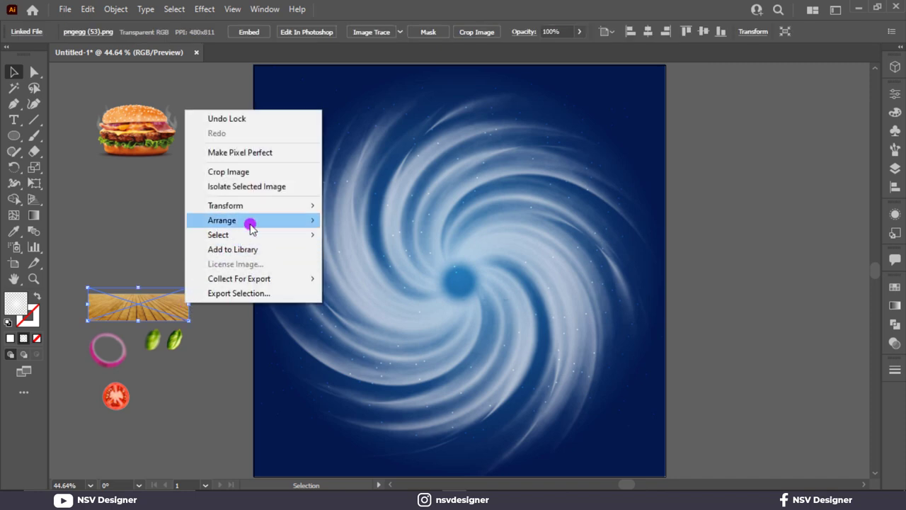
pyautogui.click(351, 221)
pyautogui.moveTo(162, 299)
pyautogui.mouseDown()
pyautogui.moveTo(327, 340)
pyautogui.moveTo(665, 457)
pyautogui.mouseUp()
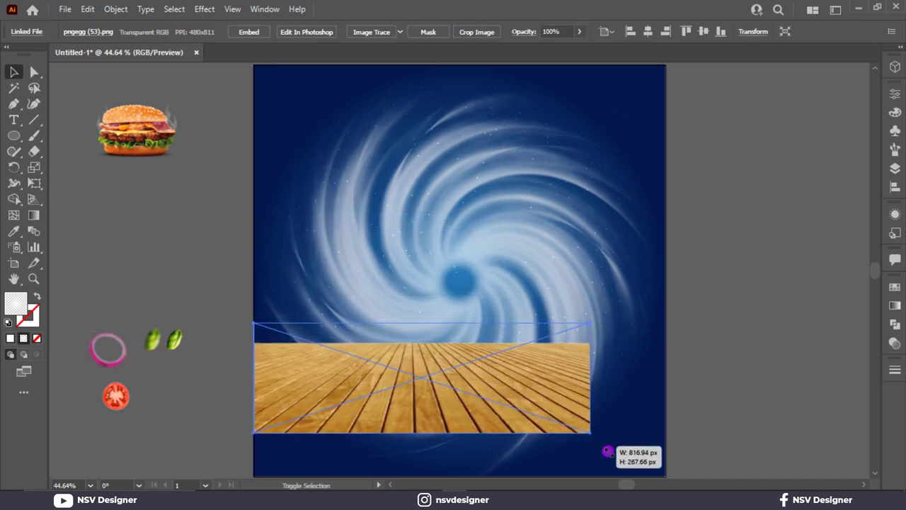
pyautogui.moveTo(580, 439); pyautogui.dragTo(588, 454)
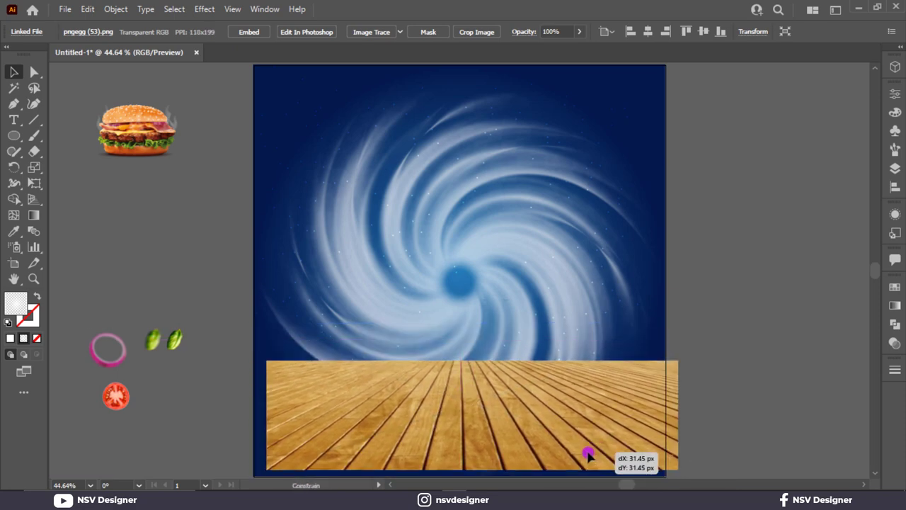
pyautogui.moveTo(588, 455); pyautogui.dragTo(585, 454)
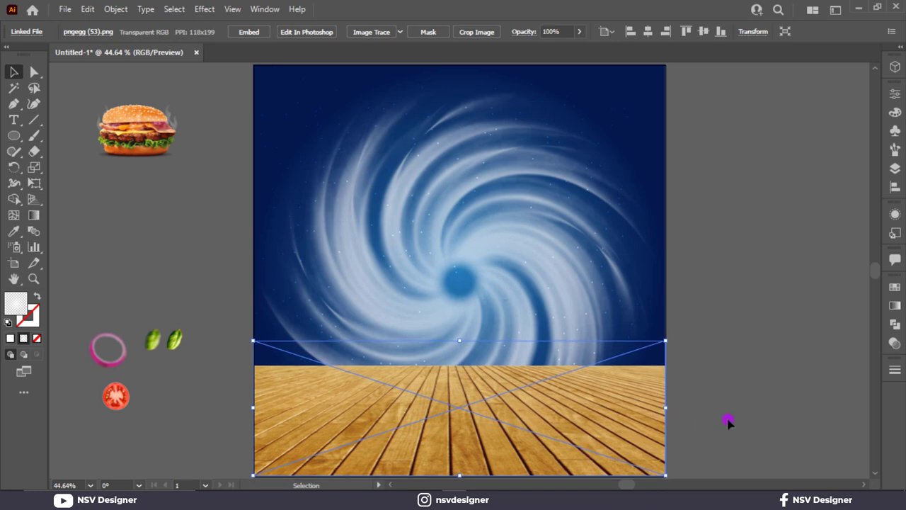
pyautogui.click(783, 408)
pyautogui.click(380, 436)
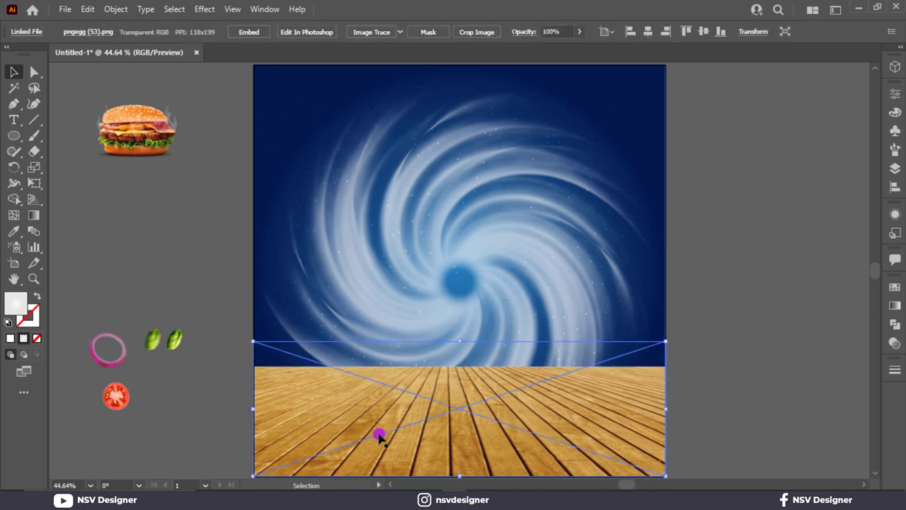
pyautogui.click(779, 421)
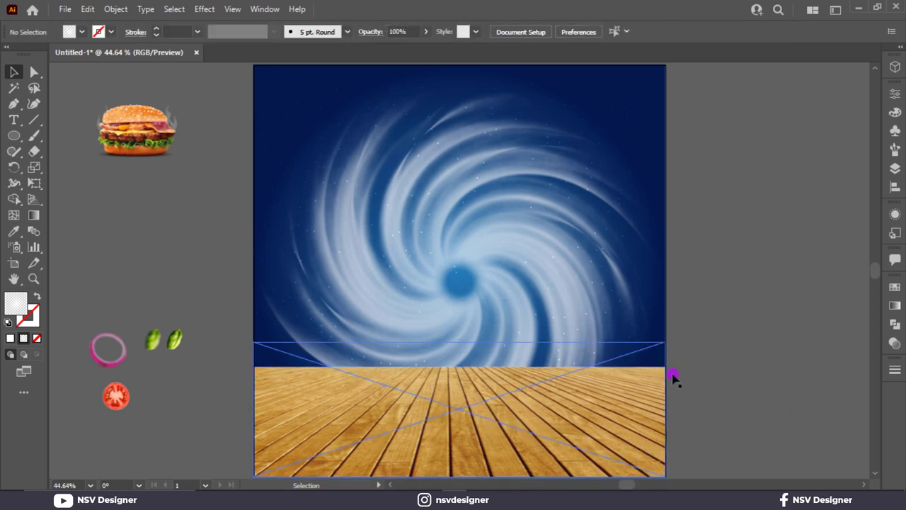
pyautogui.click(14, 121)
# Draw a rectangle covering the wooden floor
pyautogui.click(14, 134)
pyautogui.click(81, 136)
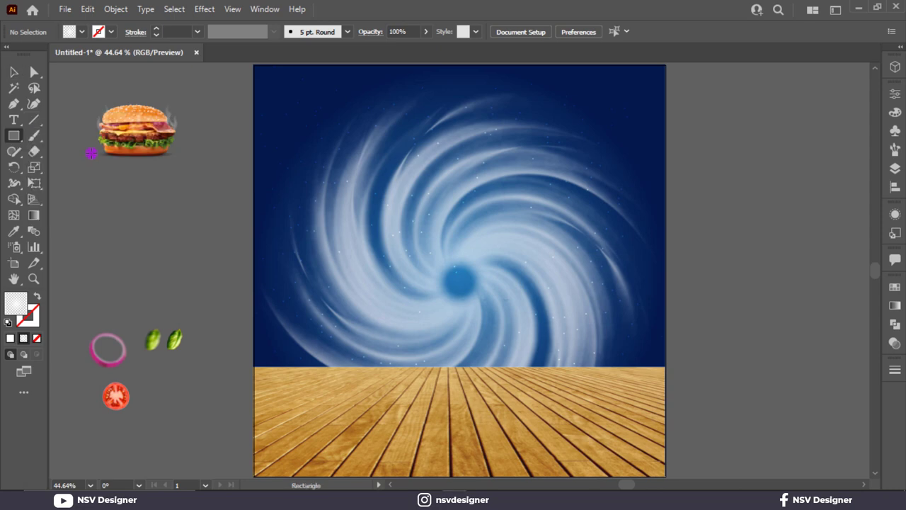
pyautogui.scroll(-2, 253, 332)
pyautogui.moveTo(254, 333); pyautogui.dragTo(665, 447)
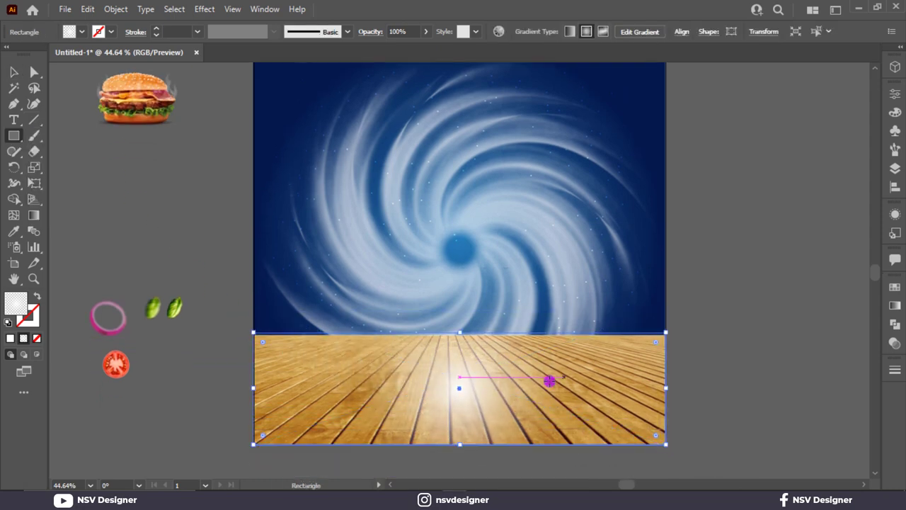
pyautogui.click(13, 71)
# Fill the rectangle with the White, Black gradient, pure black end stop, angle -90°
pyautogui.click(895, 304)
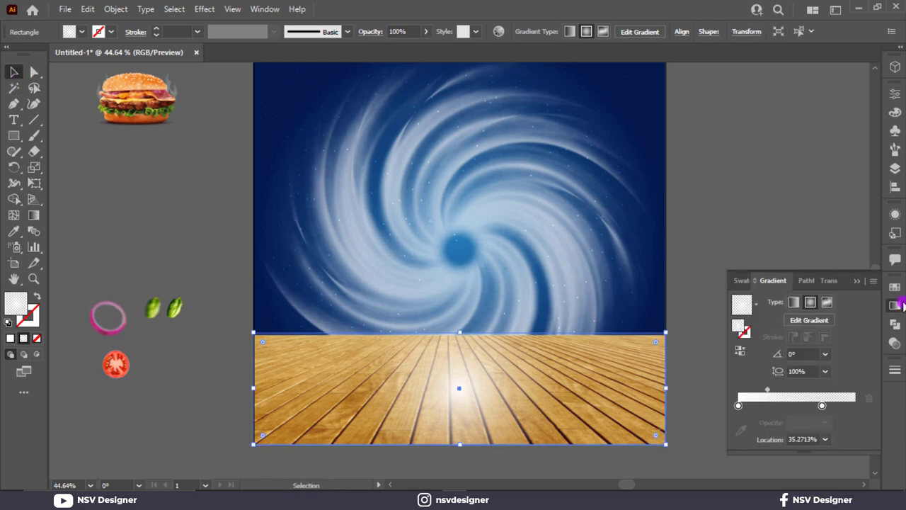
pyautogui.click(757, 305)
pyautogui.click(718, 325)
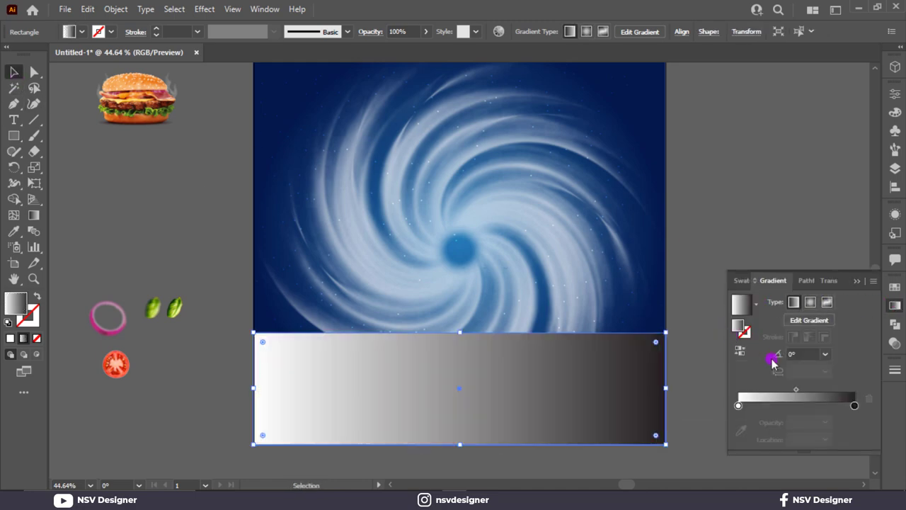
pyautogui.doubleClick(855, 407)
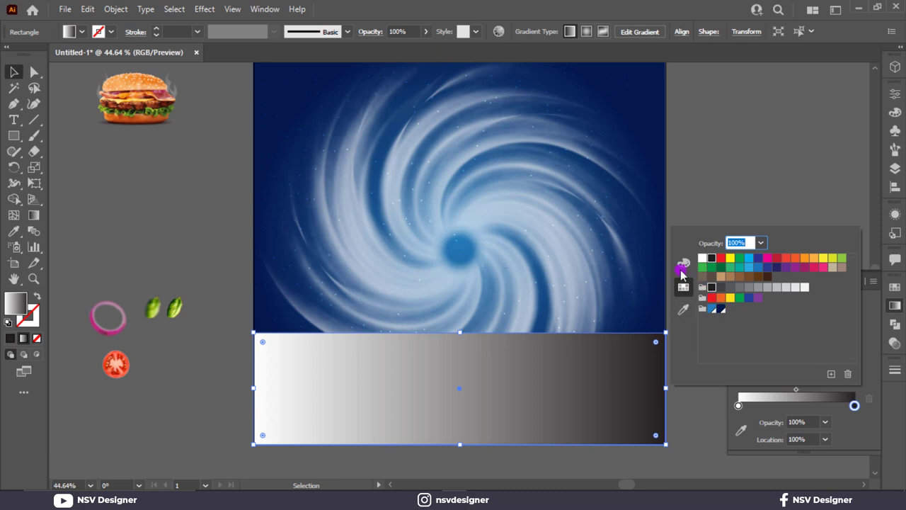
pyautogui.click(684, 265)
pyautogui.click(706, 335)
pyautogui.click(841, 439)
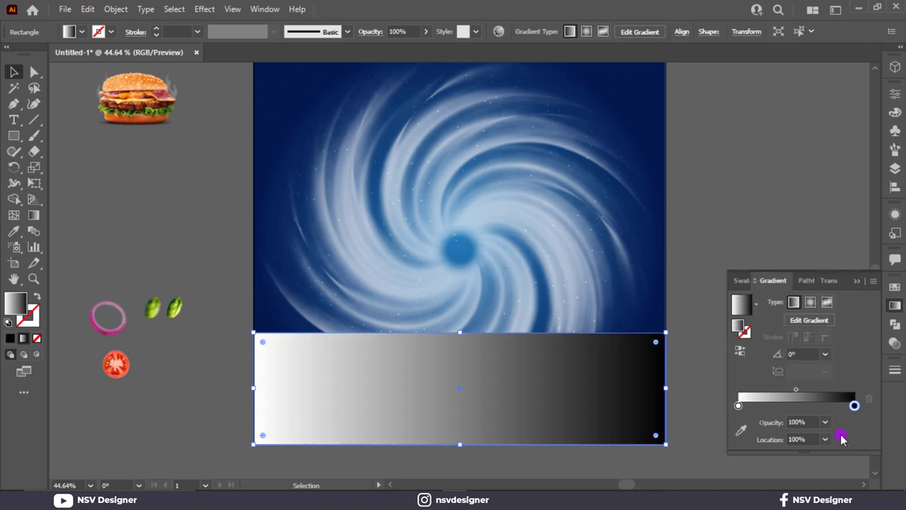
pyautogui.click(826, 354)
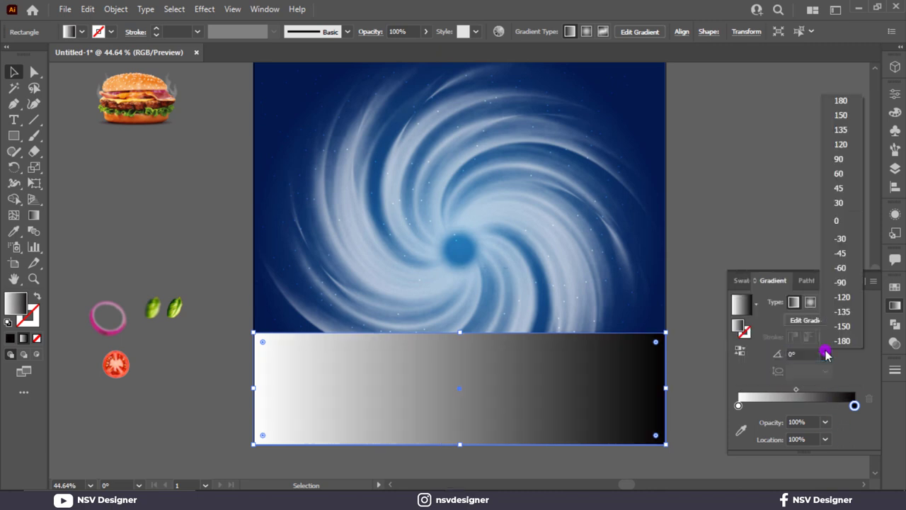
pyautogui.click(842, 282)
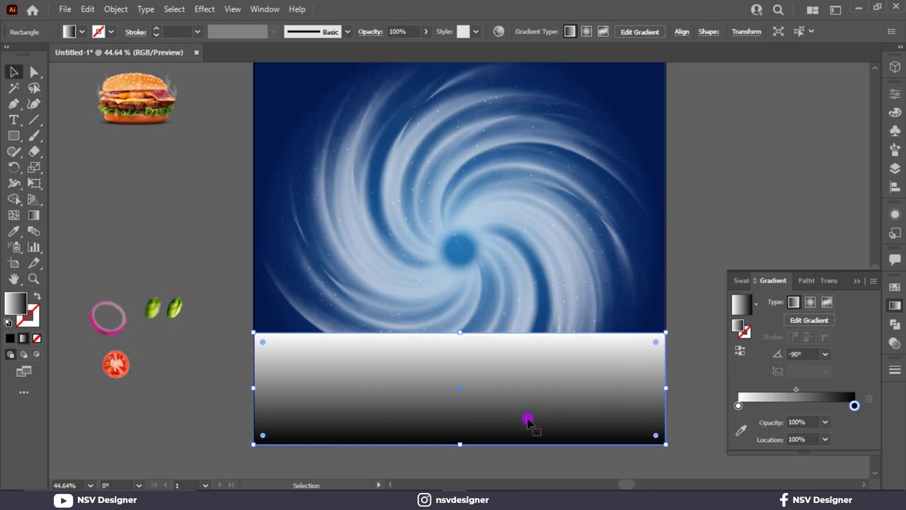
# Select the gradient rectangle with the wood image and make it an opacity mask
pyautogui.keyDown('shift'); pyautogui.click(579, 402); pyautogui.keyUp('shift')
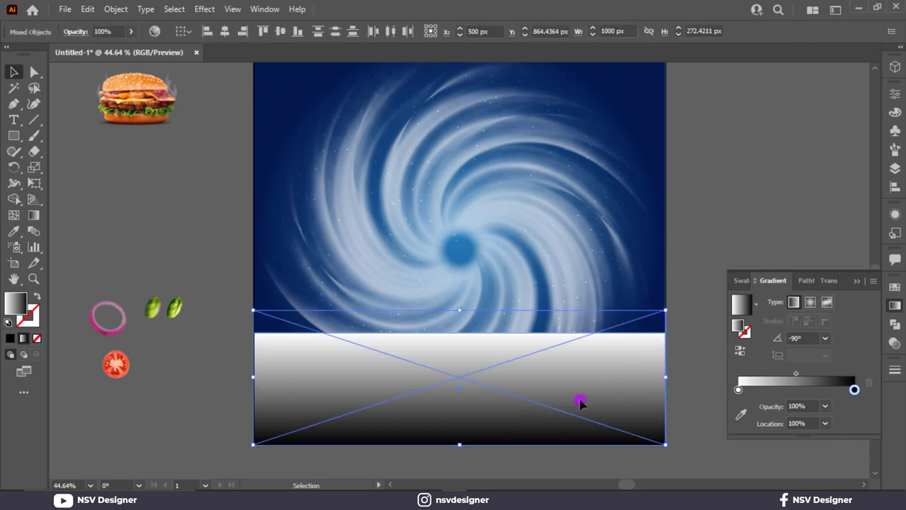
pyautogui.click(829, 281)
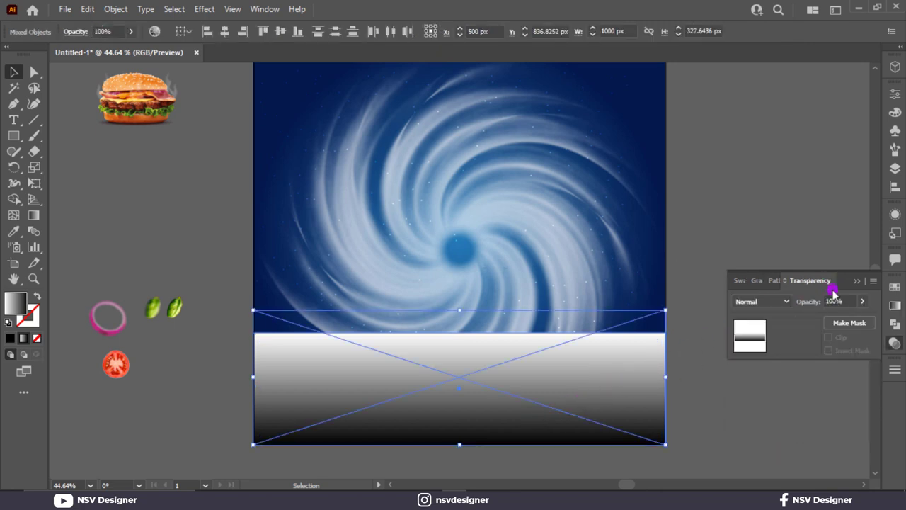
pyautogui.click(849, 324)
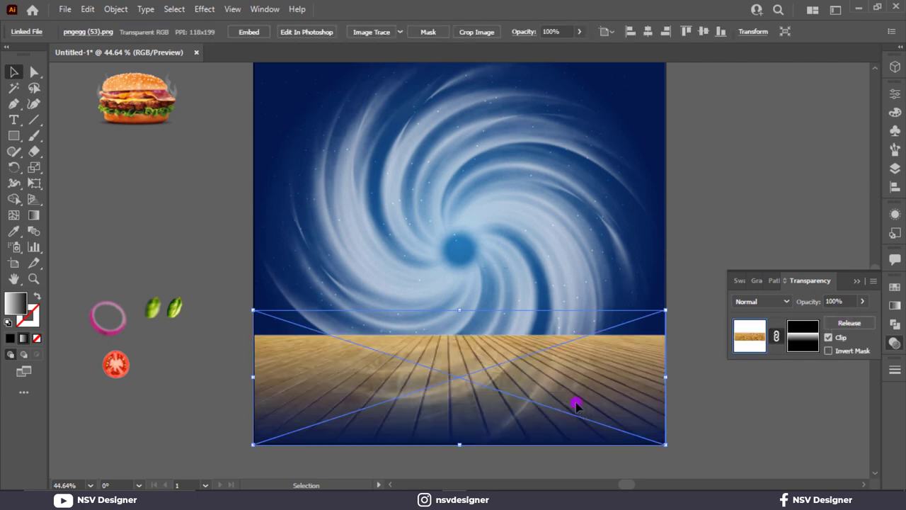
# Redraw the floor's mask gradient from the planks' bottom up to the horizon with the Gradient tool
pyautogui.press('g')
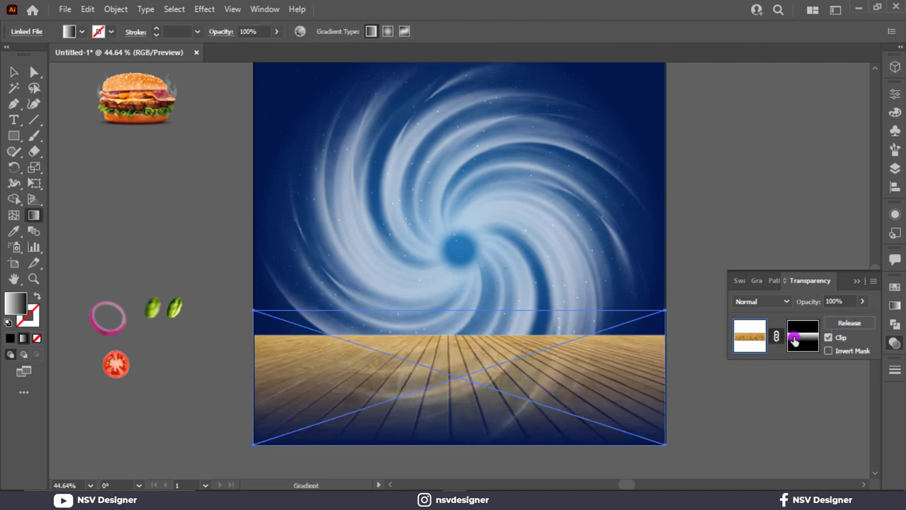
pyautogui.click(794, 341)
pyautogui.moveTo(459, 366); pyautogui.dragTo(460, 397)
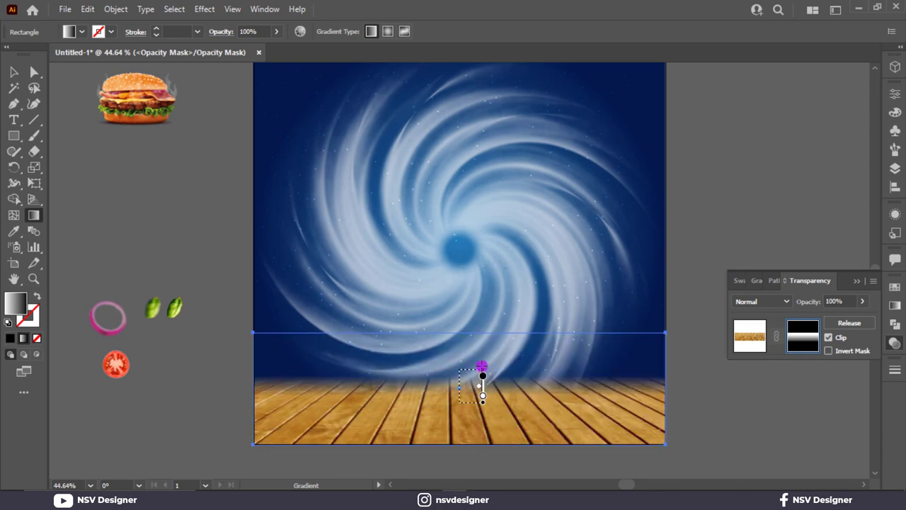
pyautogui.moveTo(465, 442); pyautogui.dragTo(460, 368)
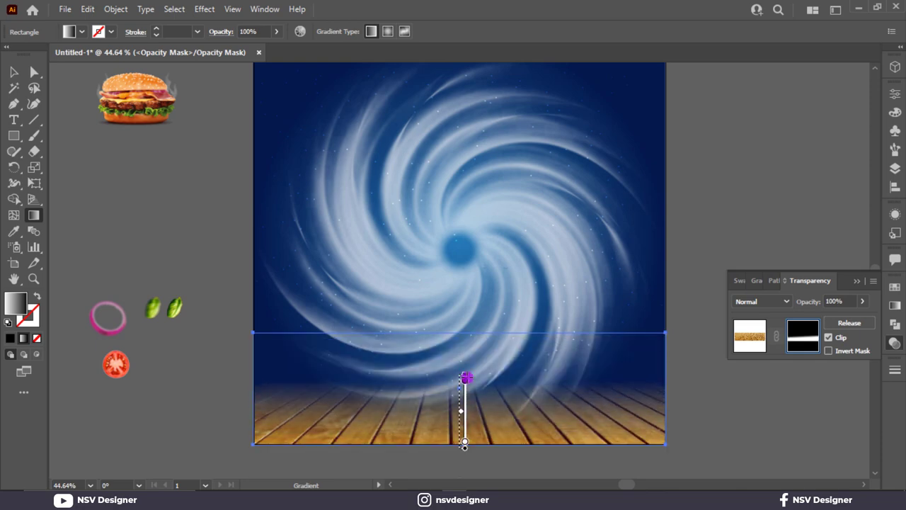
pyautogui.moveTo(481, 432); pyautogui.dragTo(483, 335)
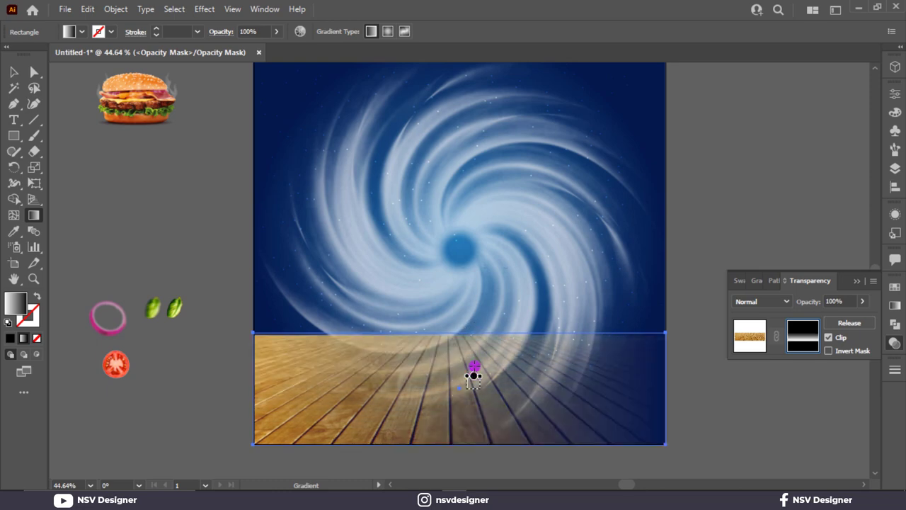
pyautogui.moveTo(473, 375)
pyautogui.mouseDown()
pyautogui.moveTo(473, 336)
pyautogui.moveTo(482, 337)
pyautogui.moveTo(471, 332)
pyautogui.mouseUp()
pyautogui.click(859, 281)
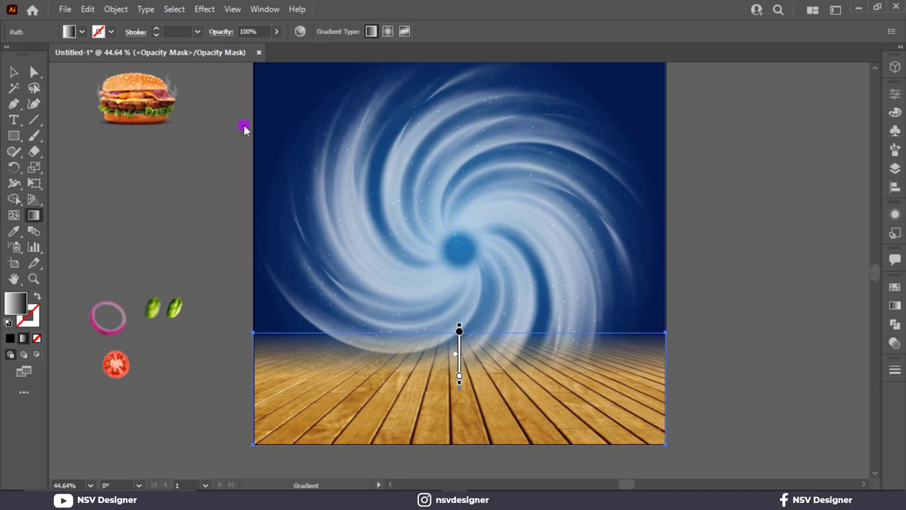
pyautogui.click(14, 72)
pyautogui.click(101, 197)
# Exit opacity-mask editing on the wooden floor and deselect the floor
pyautogui.rightClick(127, 109)
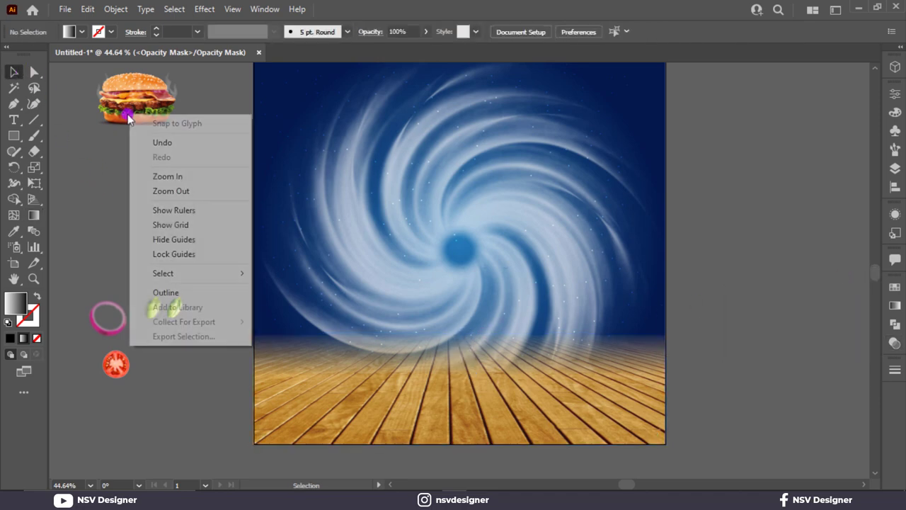
pyautogui.click(121, 105)
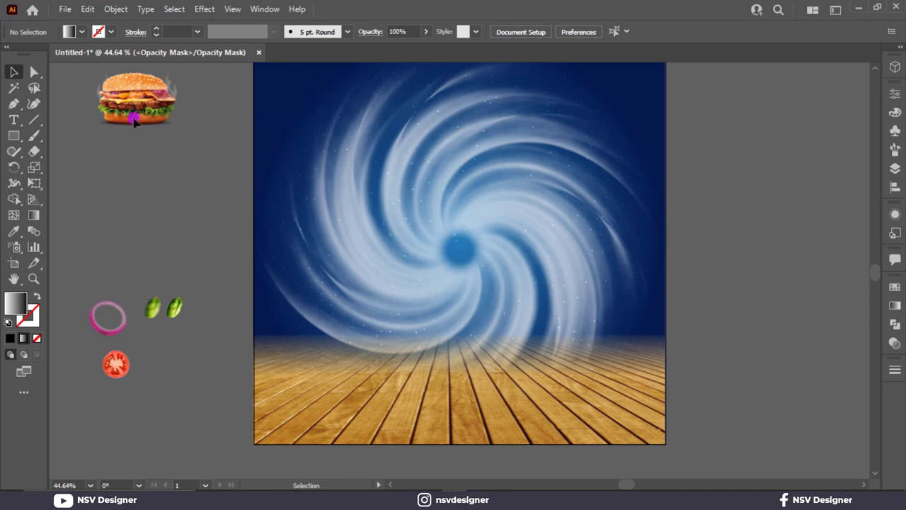
pyautogui.scroll(1, 134, 121)
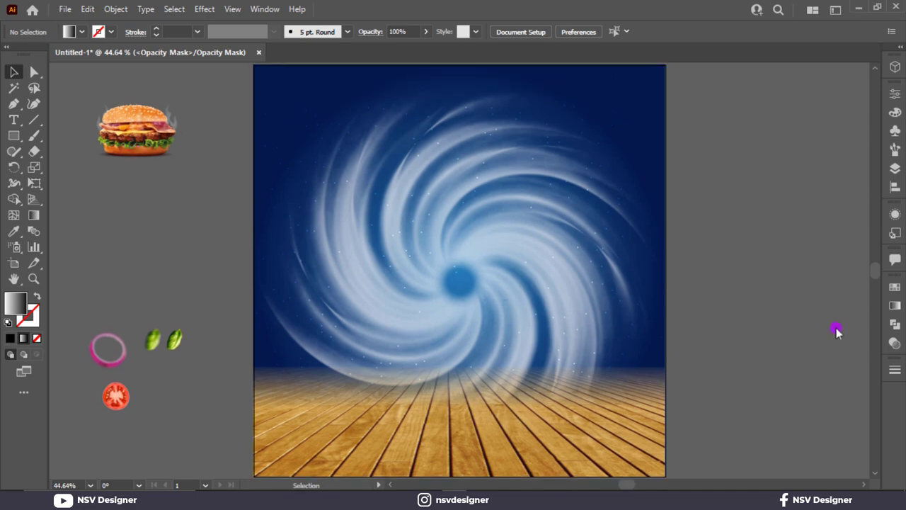
pyautogui.click(894, 346)
pyautogui.click(742, 336)
pyautogui.click(481, 173)
# Bring the burger to the front, move it to the artboard centre and enlarge it
pyautogui.click(101, 138)
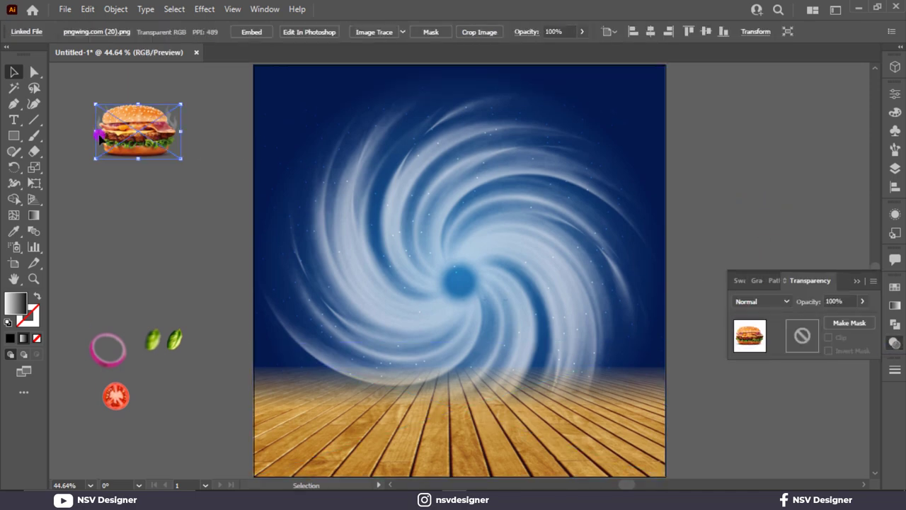
pyautogui.rightClick(101, 138)
pyautogui.click(283, 243)
pyautogui.moveTo(182, 163)
pyautogui.mouseDown()
pyautogui.moveTo(437, 301)
pyautogui.moveTo(492, 383)
pyautogui.moveTo(716, 468)
pyautogui.mouseUp()
pyautogui.moveTo(504, 382); pyautogui.dragTo(505, 361)
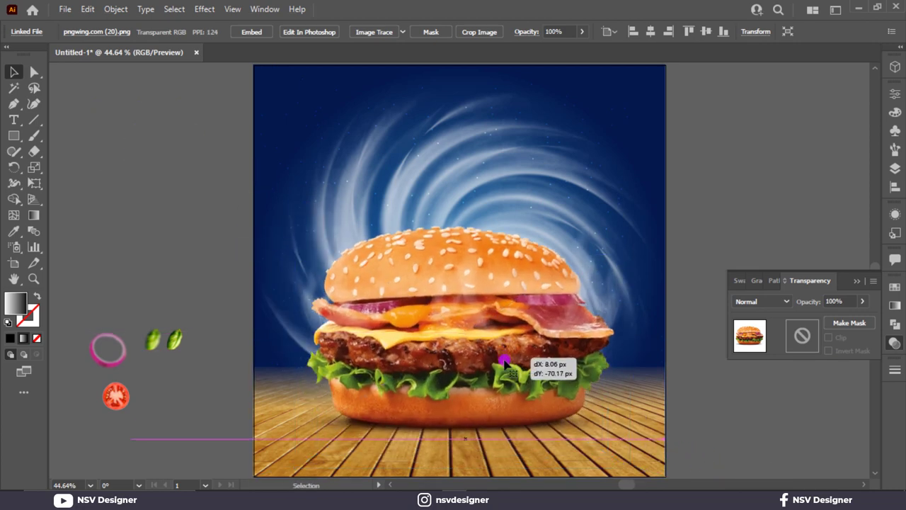
pyautogui.moveTo(618, 431); pyautogui.dragTo(649, 448)
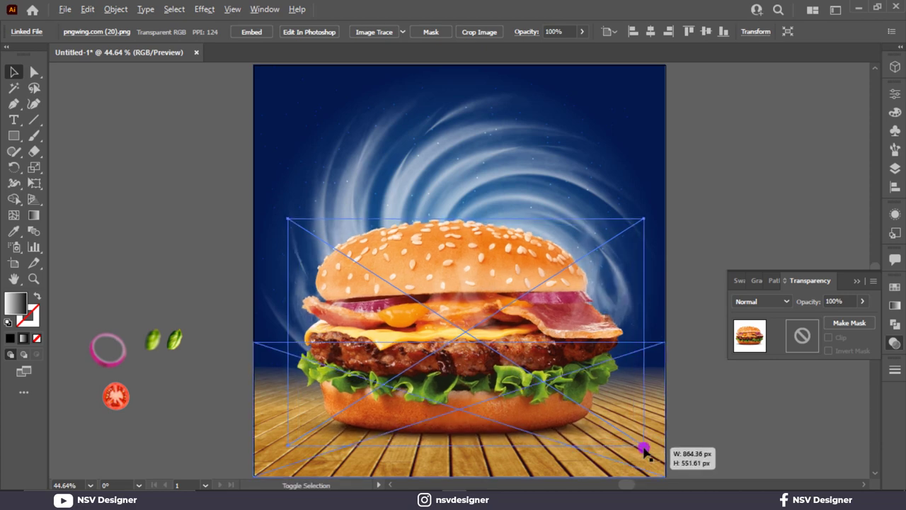
# Nudge the burger slightly right into its final resting position
pyautogui.click(857, 281)
pyautogui.click(812, 326)
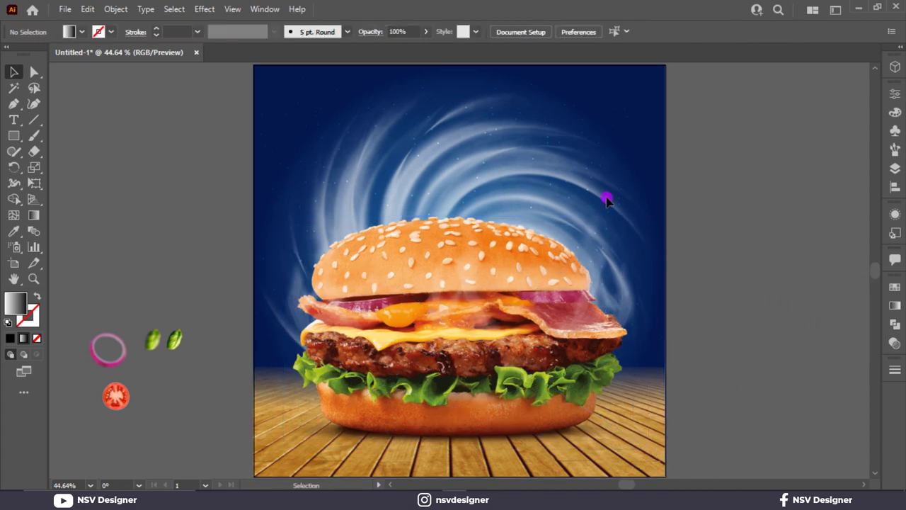
pyautogui.moveTo(524, 303); pyautogui.dragTo(530, 303)
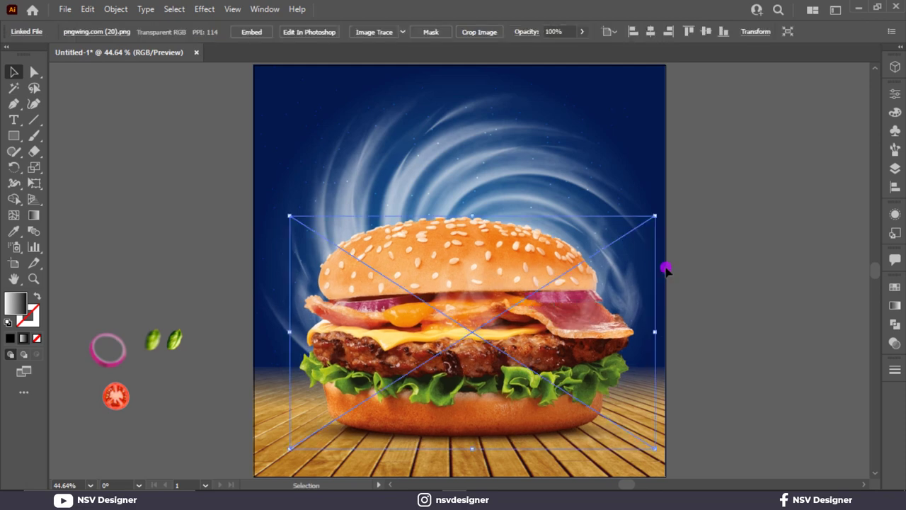
pyautogui.click(718, 255)
# Lock the clicked object and test-move the background gradient rectangle, undoing the move
pyautogui.click(604, 146)
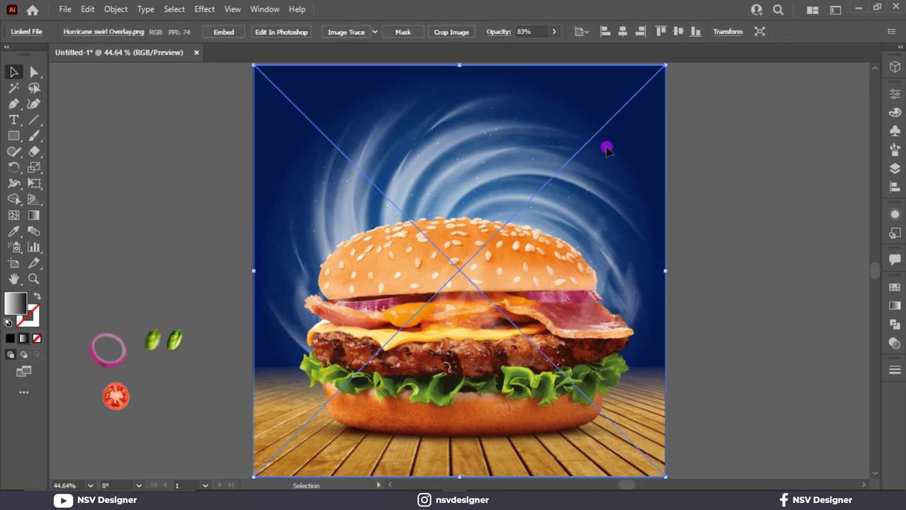
pyautogui.hotkey('ctrl', '2')
pyautogui.click(589, 157)
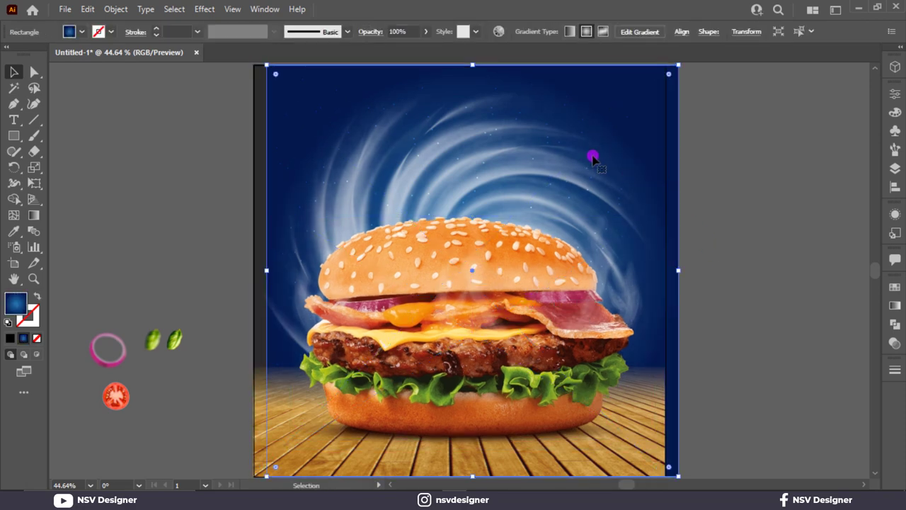
pyautogui.moveTo(590, 157); pyautogui.dragTo(352, 178)
pyautogui.hotkey('ctrl', 'z')
pyautogui.click(764, 247)
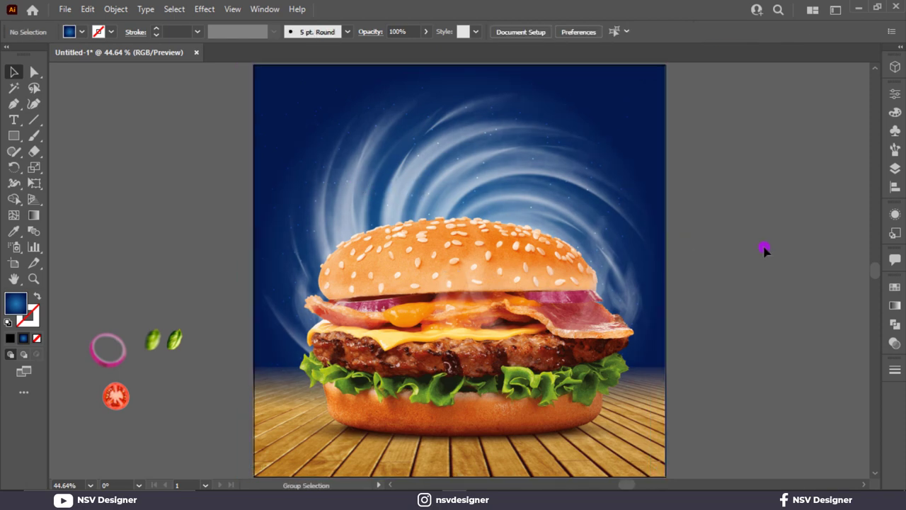
# Unlock the swirl image and select it, keeping it in its original position
pyautogui.hotkey('ctrl', 'alt', '2')
pyautogui.click(765, 247)
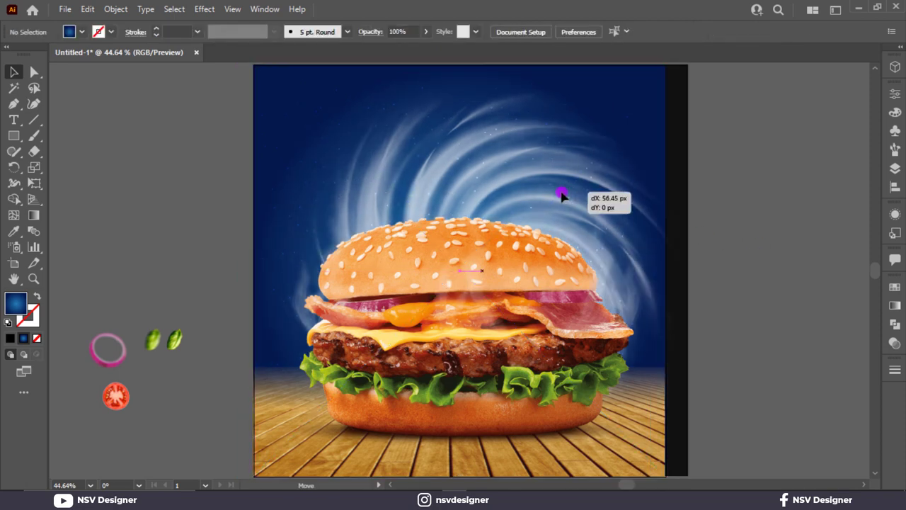
pyautogui.moveTo(538, 195); pyautogui.dragTo(643, 234)
pyautogui.hotkey('ctrl', 'z')
pyautogui.click(895, 344)
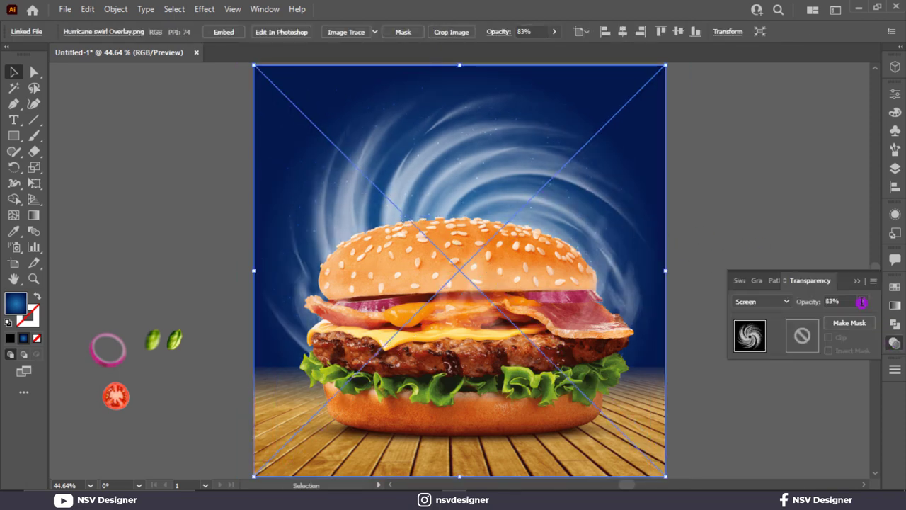
# Dim the swirl to about 72% opacity and give it an 8.9979-pixel Gaussian Blur
pyautogui.click(859, 302)
pyautogui.moveTo(848, 320)
pyautogui.mouseDown()
pyautogui.moveTo(832, 323)
pyautogui.moveTo(848, 323)
pyautogui.mouseUp()
pyautogui.click(204, 9)
pyautogui.moveTo(218, 231)
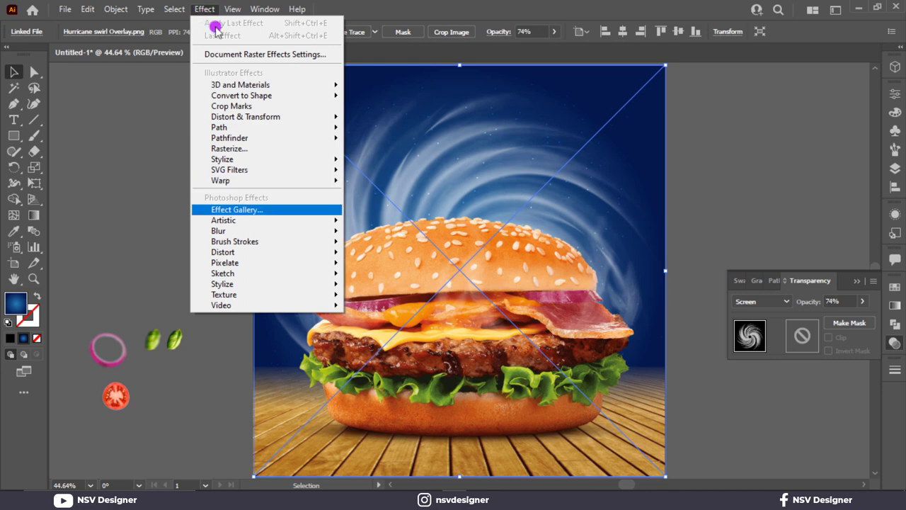
pyautogui.click(383, 234)
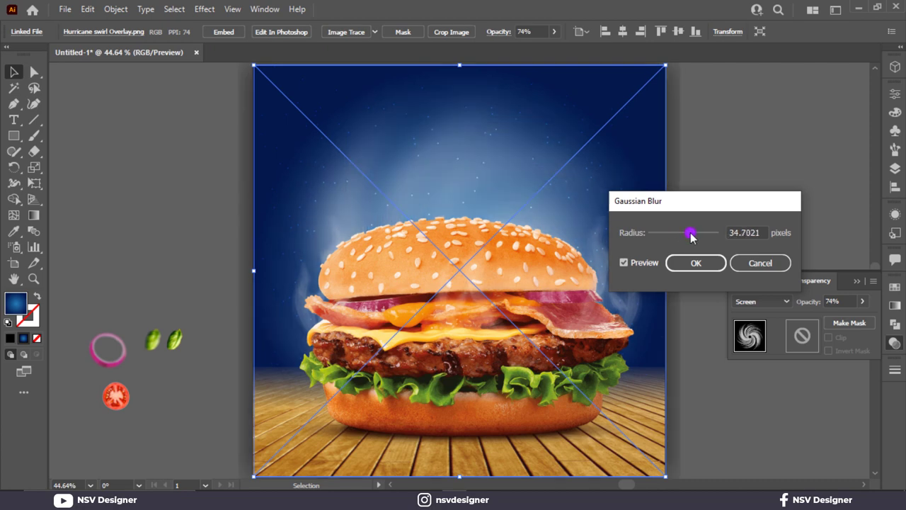
pyautogui.moveTo(686, 236); pyautogui.dragTo(685, 235)
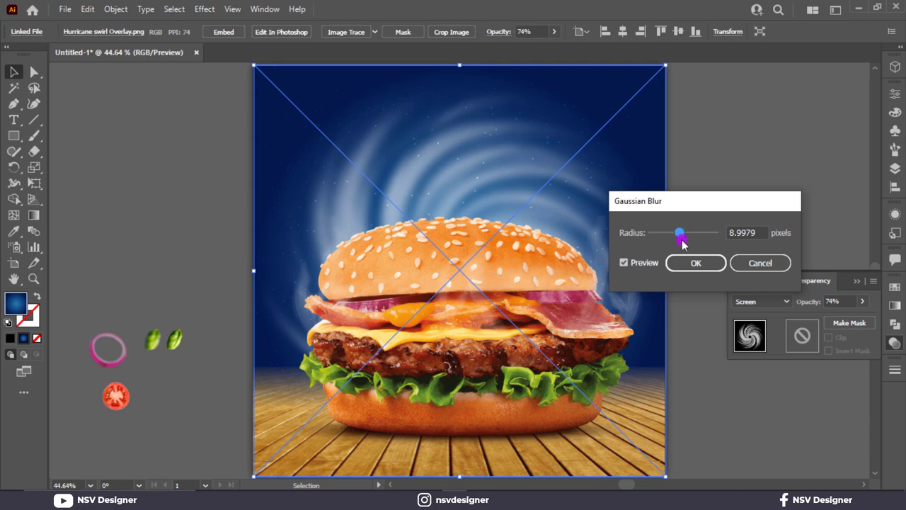
pyautogui.click(696, 263)
# Lower the swirl's opacity further to 41% and deselect it
pyautogui.moveTo(862, 301); pyautogui.dragTo(837, 320)
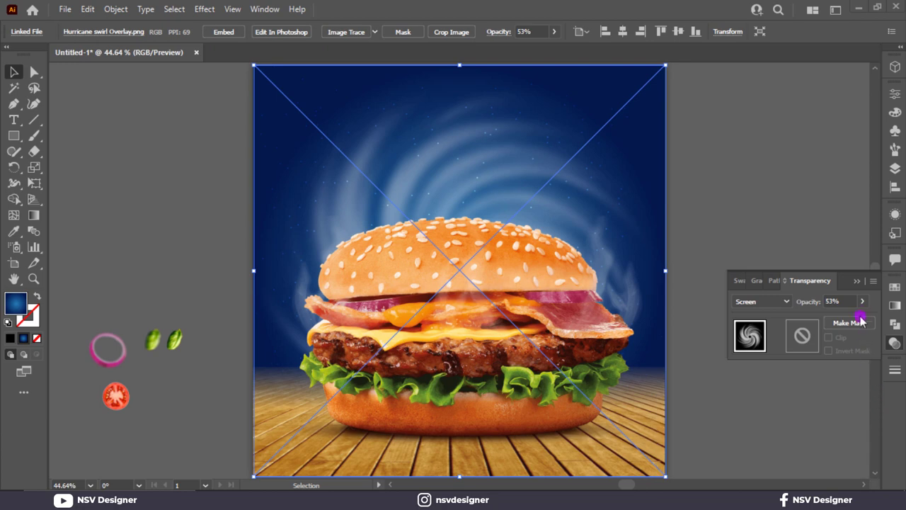
pyautogui.click(861, 302)
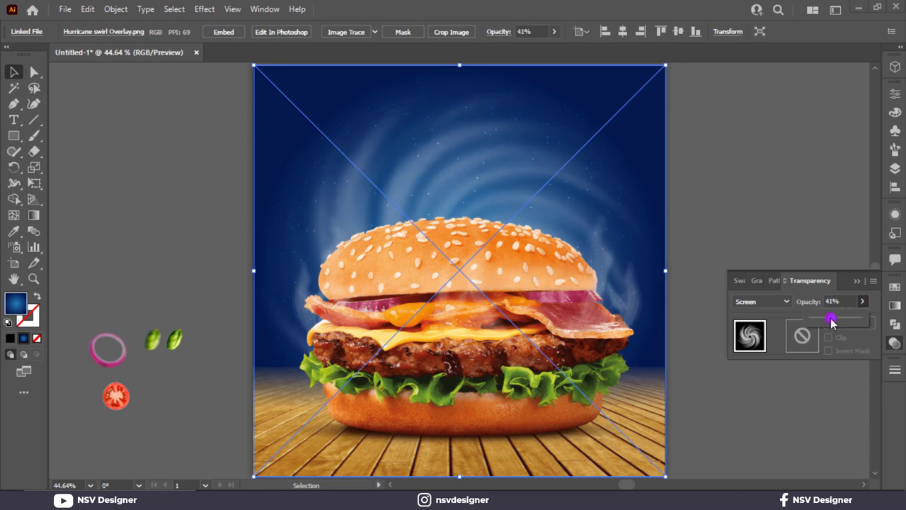
pyautogui.click(857, 280)
pyautogui.click(750, 242)
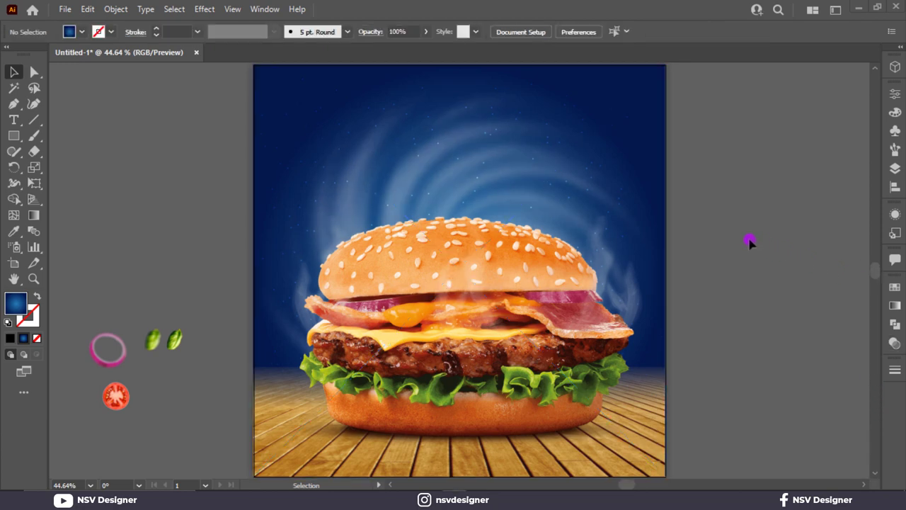
# Bring the burger photo in front of the swirl with Arrange > Bring to Front
pyautogui.click(470, 339)
pyautogui.rightClick(470, 340)
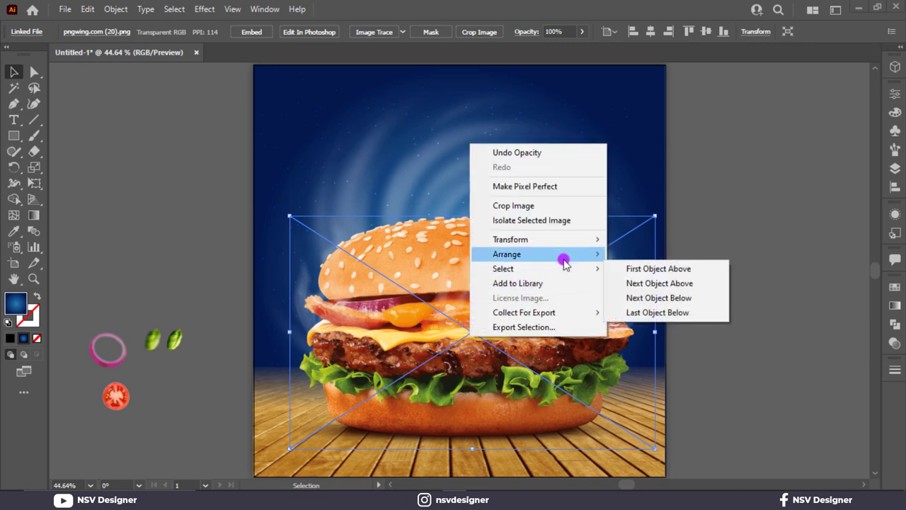
pyautogui.click(623, 255)
pyautogui.click(740, 259)
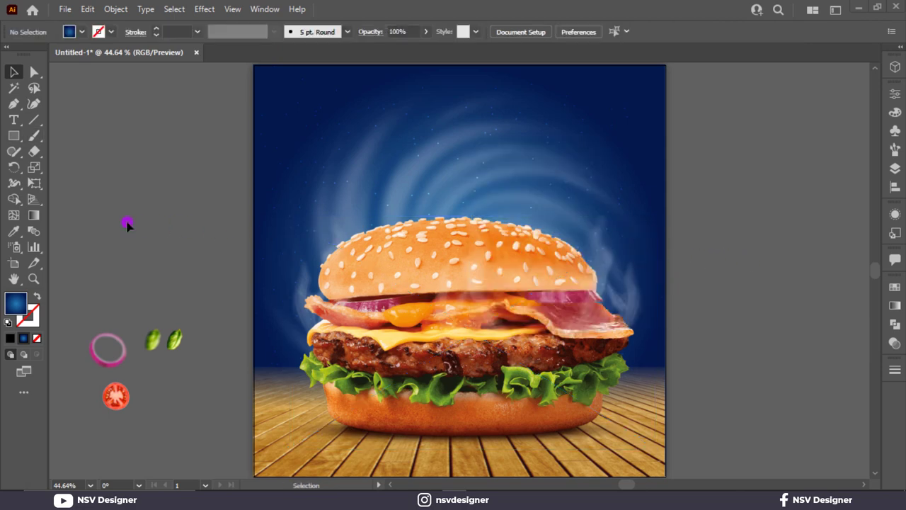
# Zoom out and pan to the free canvas left of the artboard
pyautogui.hotkey('ctrl', '-')
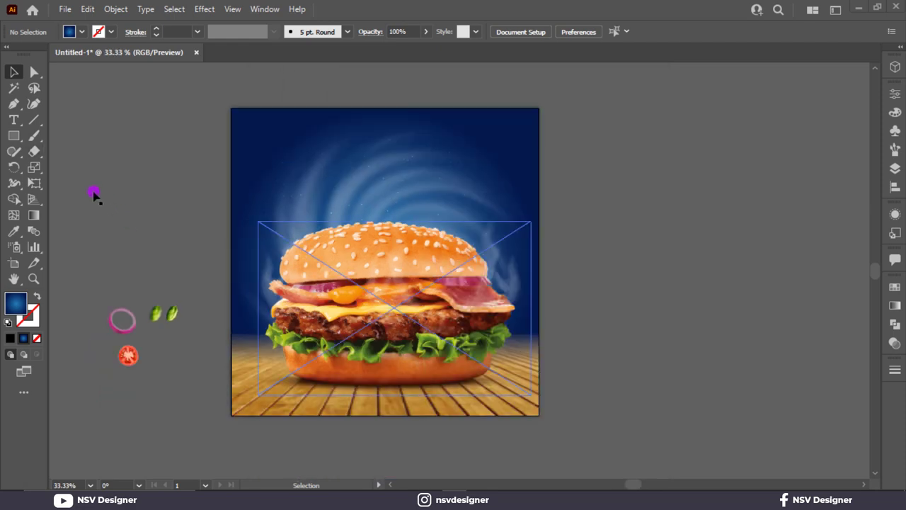
pyautogui.keyDown('space'); pyautogui.moveTo(162, 198); pyautogui.dragTo(266, 215); pyautogui.keyUp('space')
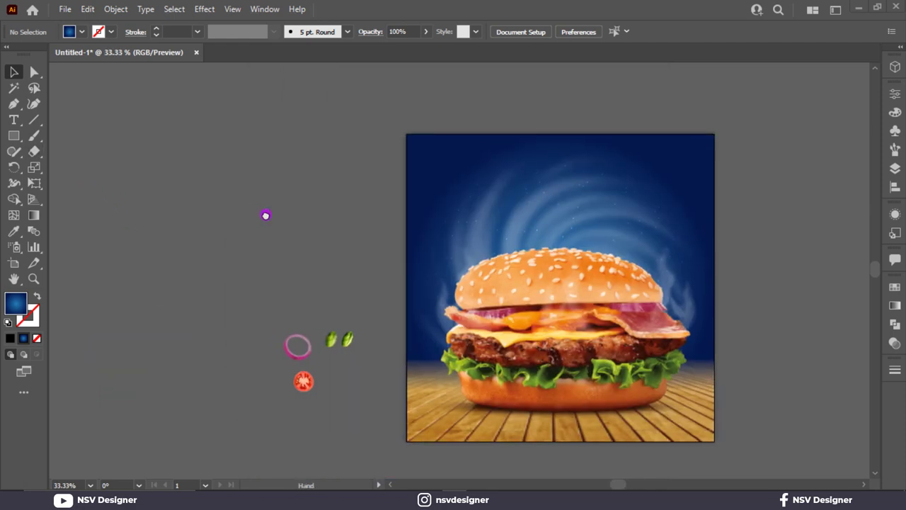
pyautogui.click(15, 121)
# Add the HAMBURGER text, scale it to headline size and set it in Cheddar Gothic Rough
pyautogui.click(183, 151)
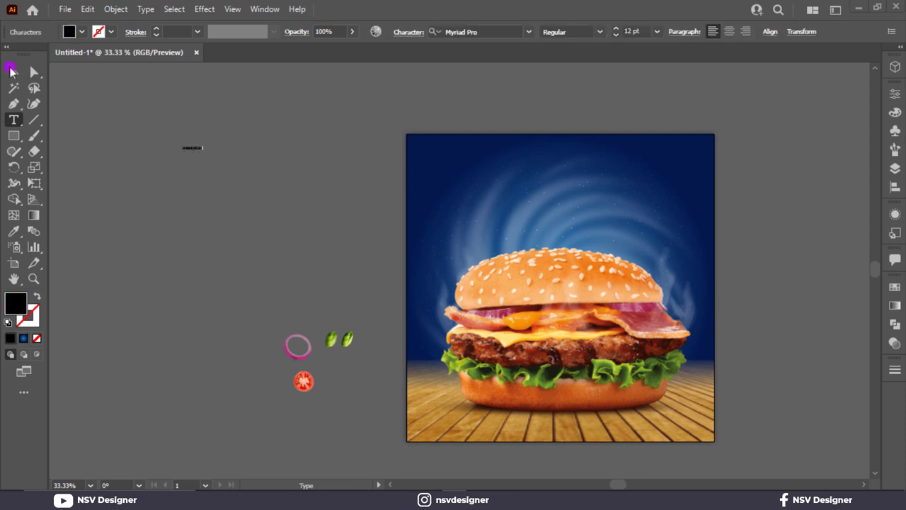
pyautogui.click(13, 72)
pyautogui.moveTo(203, 150)
pyautogui.mouseDown()
pyautogui.moveTo(334, 228)
pyautogui.moveTo(684, 208)
pyautogui.moveTo(685, 230)
pyautogui.mouseUp()
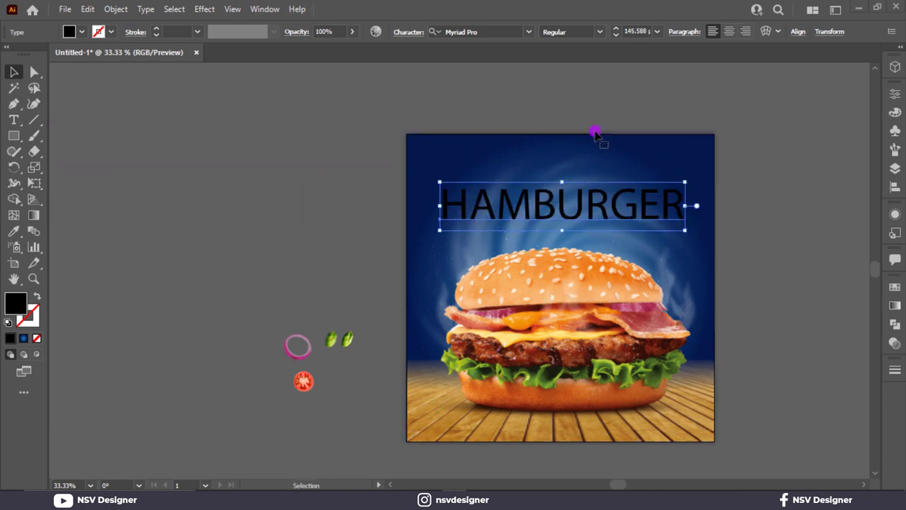
pyautogui.click(491, 32)
pyautogui.write('c')
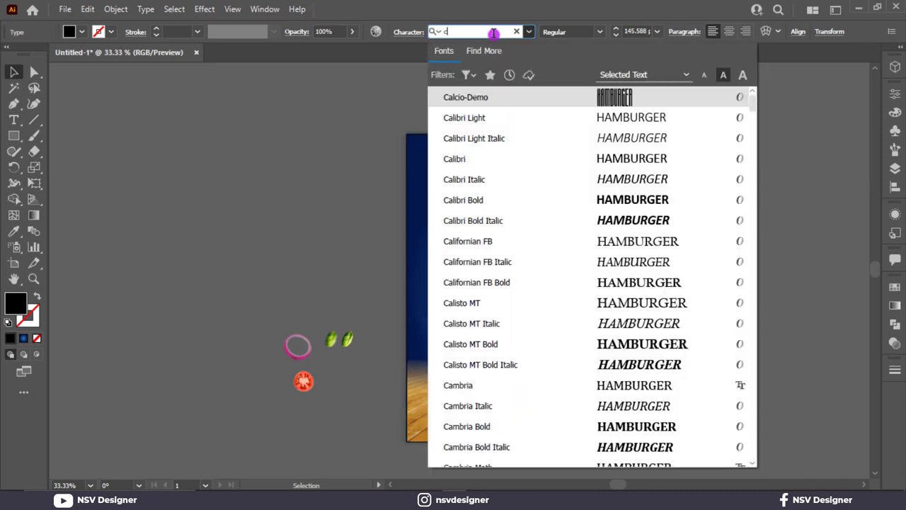
pyautogui.write('he')
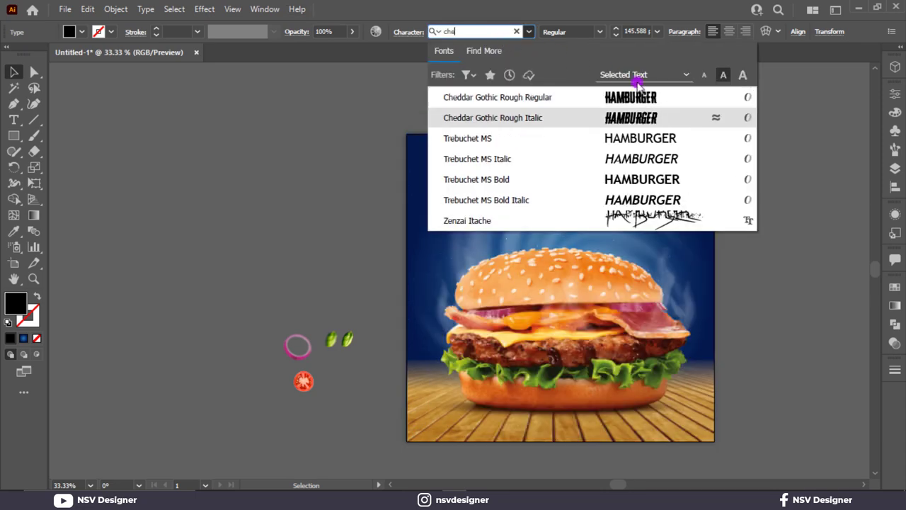
pyautogui.click(641, 99)
# Move HAMBURGER above the burger, centre it horizontally on the artboard and fill it white
pyautogui.moveTo(595, 204); pyautogui.dragTo(615, 221)
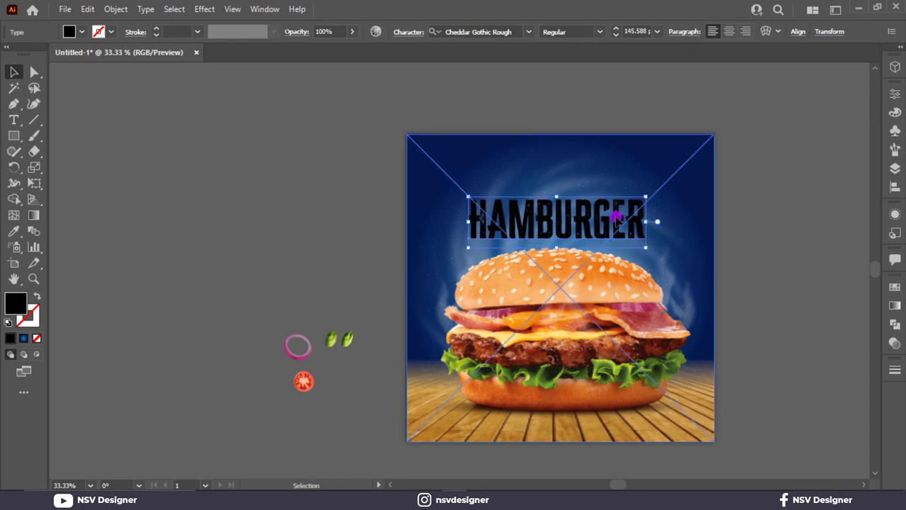
pyautogui.click(798, 31)
pyautogui.click(684, 69)
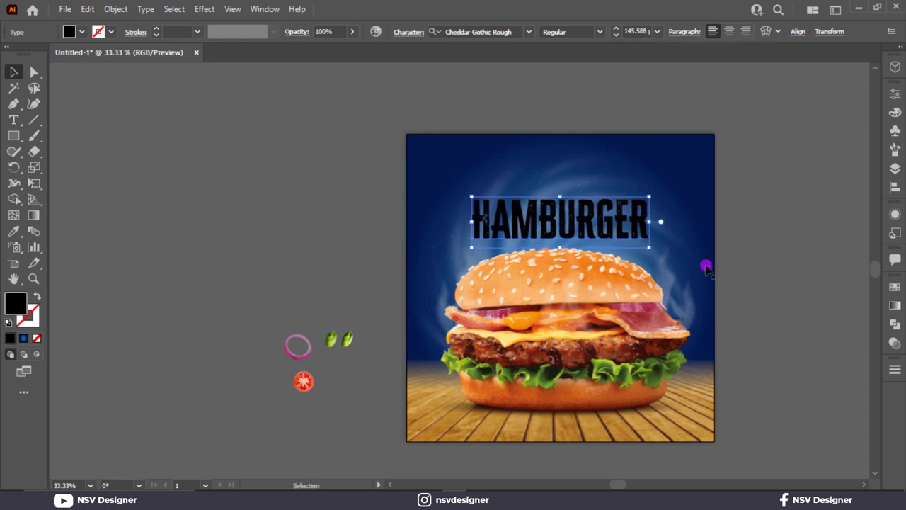
pyautogui.click(71, 32)
pyautogui.click(108, 80)
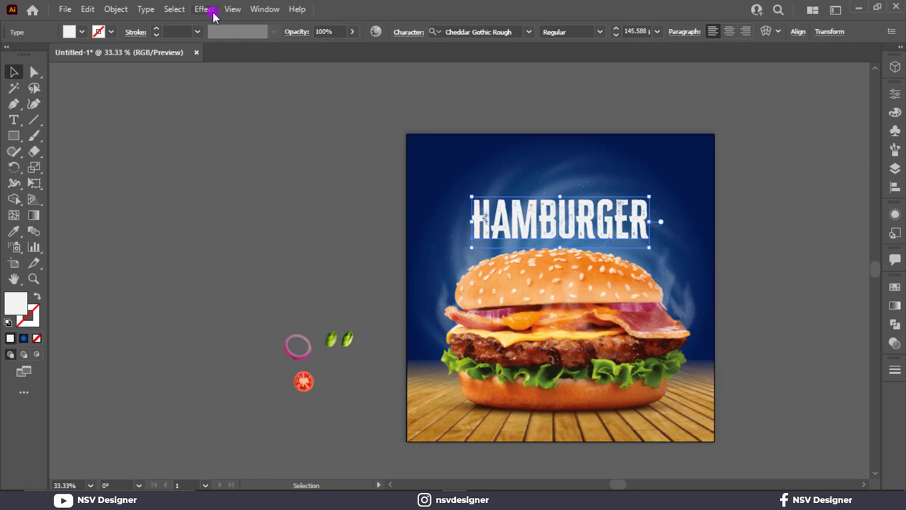
# Apply an Arc warp to HAMBURGER and adjust its bend to 27%
pyautogui.click(205, 9)
pyautogui.moveTo(220, 181)
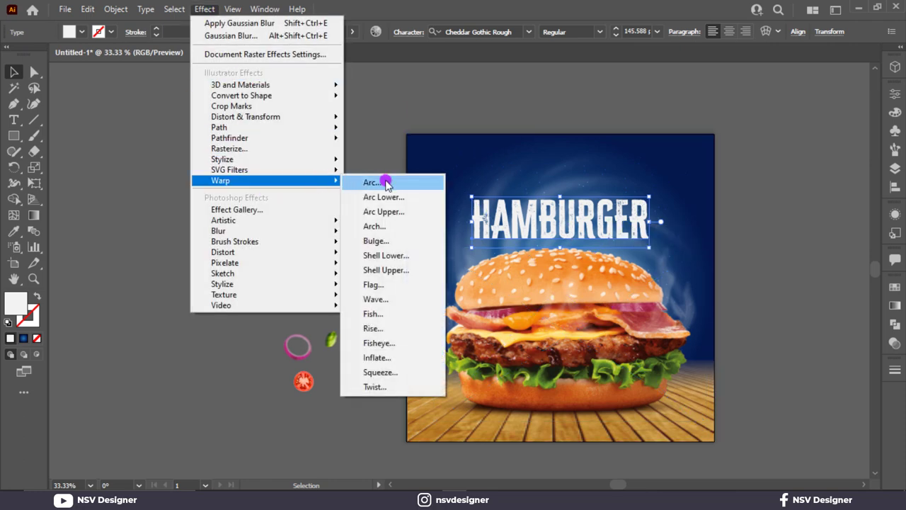
pyautogui.click(385, 181)
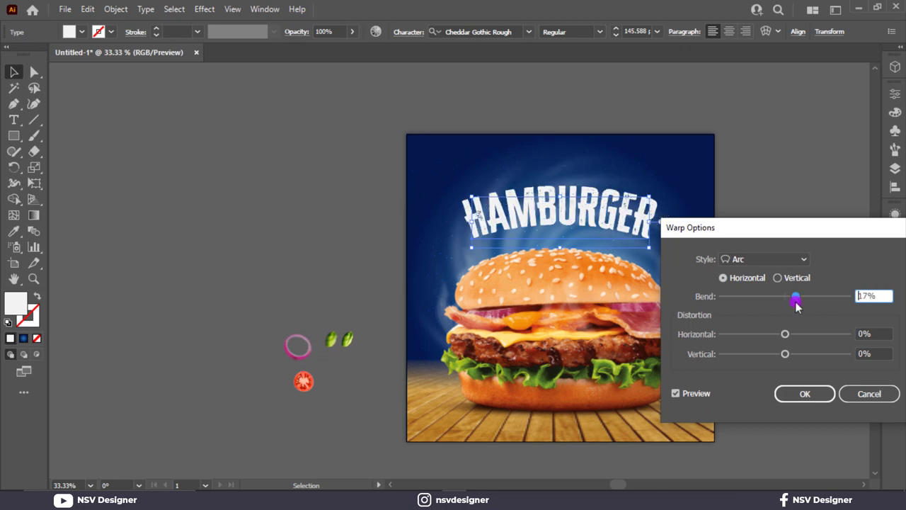
pyautogui.click(805, 393)
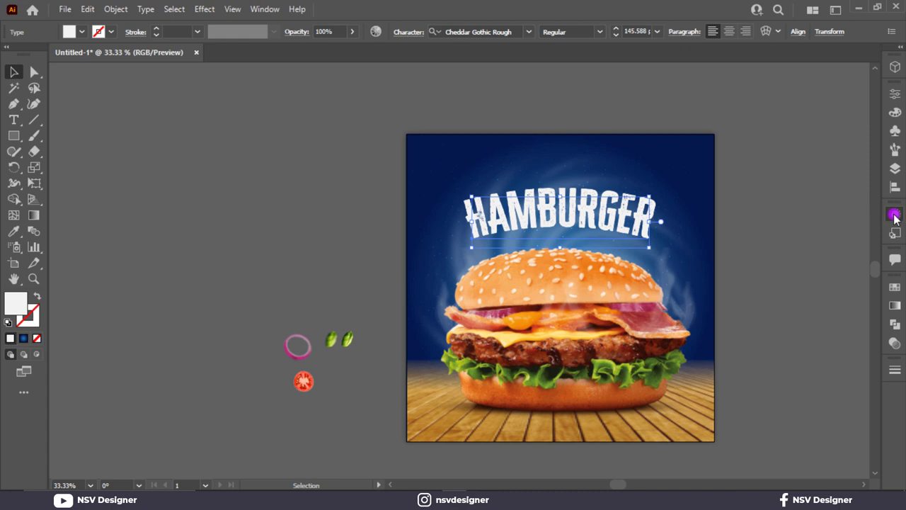
pyautogui.click(894, 215)
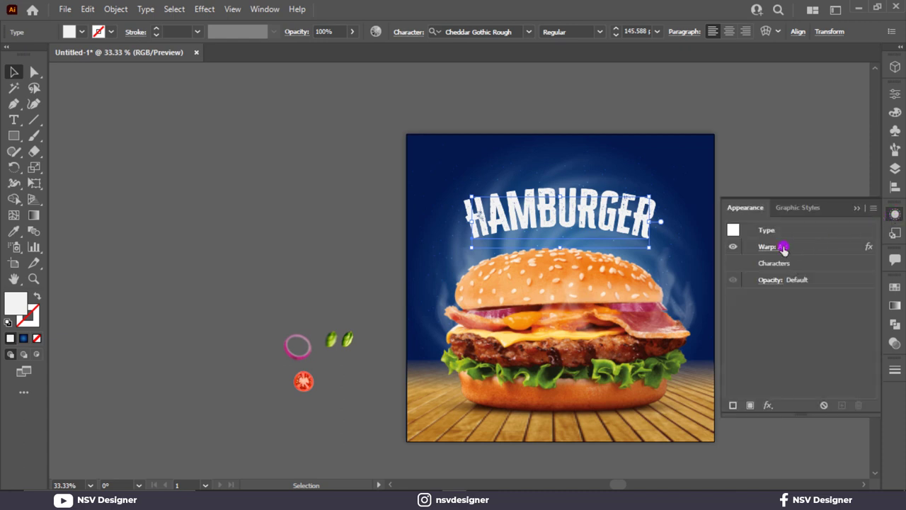
pyautogui.click(784, 247)
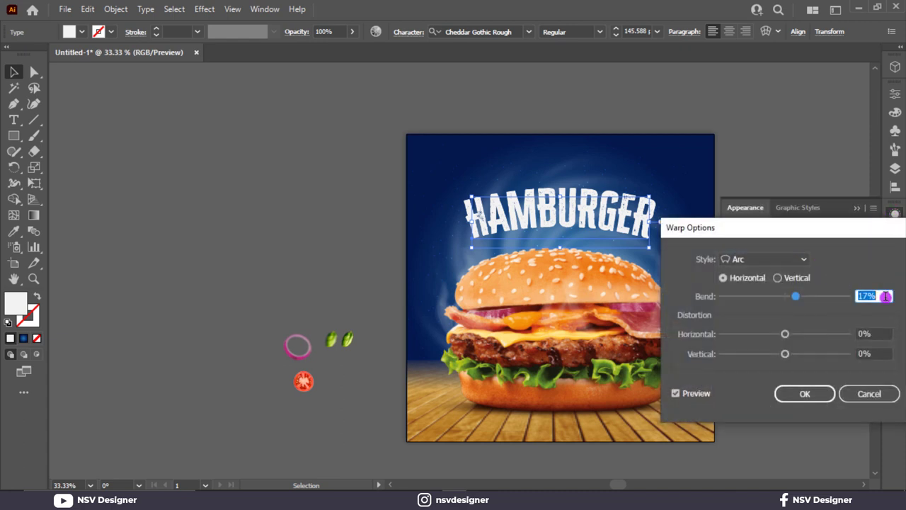
pyautogui.press('Up')
pyautogui.press('Up')
pyautogui.press('Up')
pyautogui.press('Up')
pyautogui.press('Up')
pyautogui.press('Up')
pyautogui.press('Up')
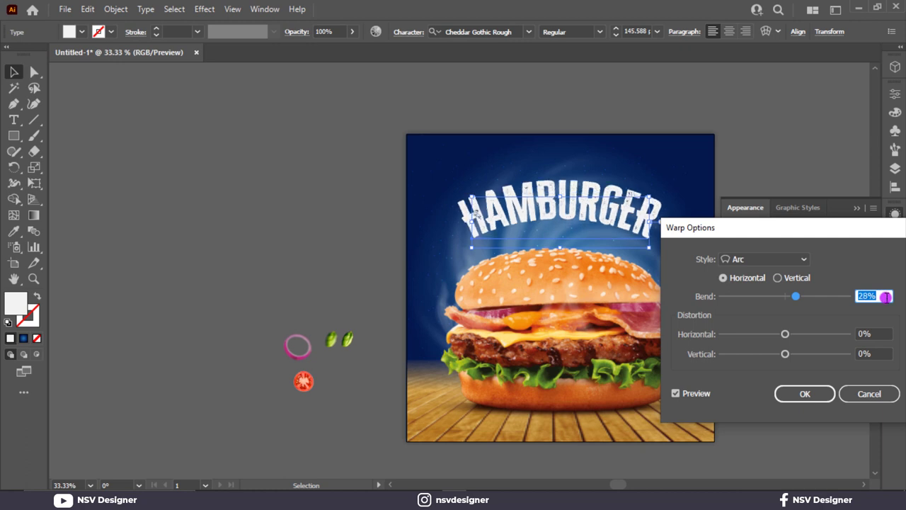
pyautogui.press('Up')
pyautogui.press('Up')
pyautogui.press('Up')
pyautogui.press('Down')
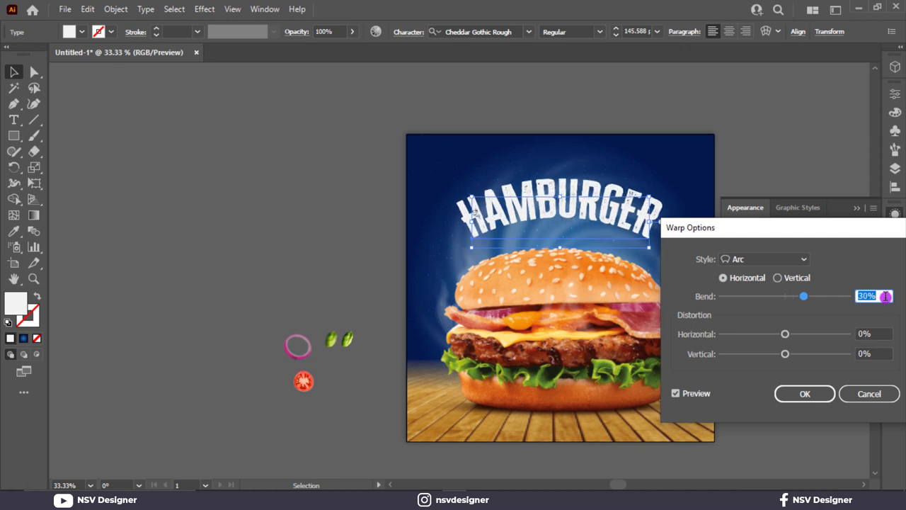
pyautogui.press('Down')
pyautogui.press('Down')
pyautogui.press('Down')
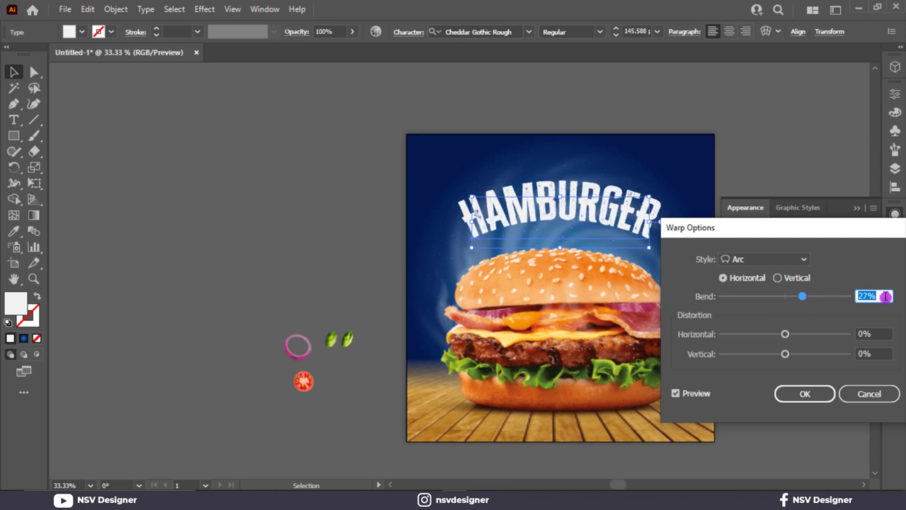
pyautogui.click(825, 396)
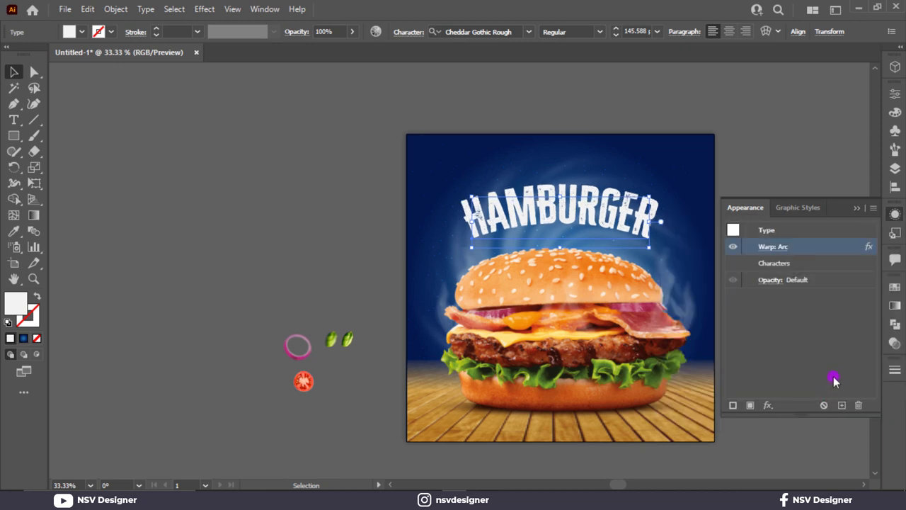
pyautogui.click(857, 208)
# Lower the warped HAMBURGER to sit just above the burger bun
pyautogui.moveTo(621, 225); pyautogui.dragTo(622, 230)
pyautogui.moveTo(744, 253); pyautogui.dragTo(735, 251)
pyautogui.scroll(2, 734, 250)
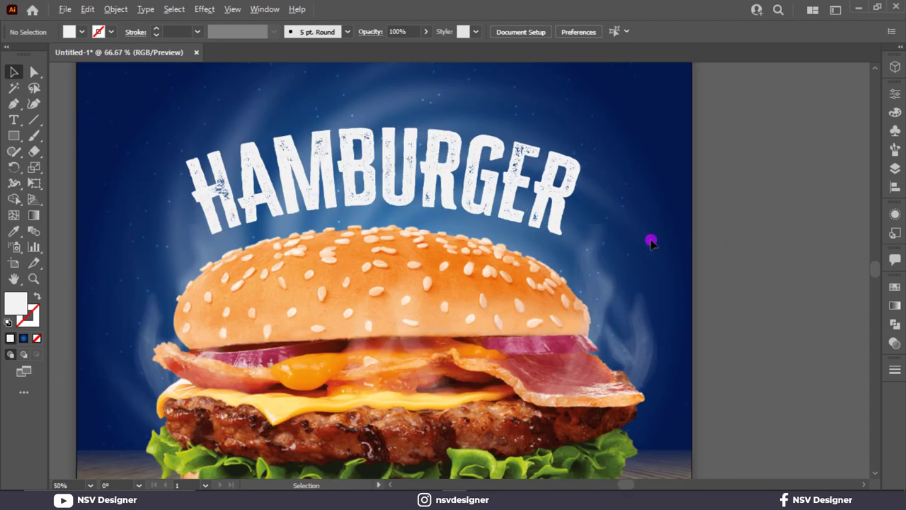
pyautogui.hscroll(-3, 629, 237)
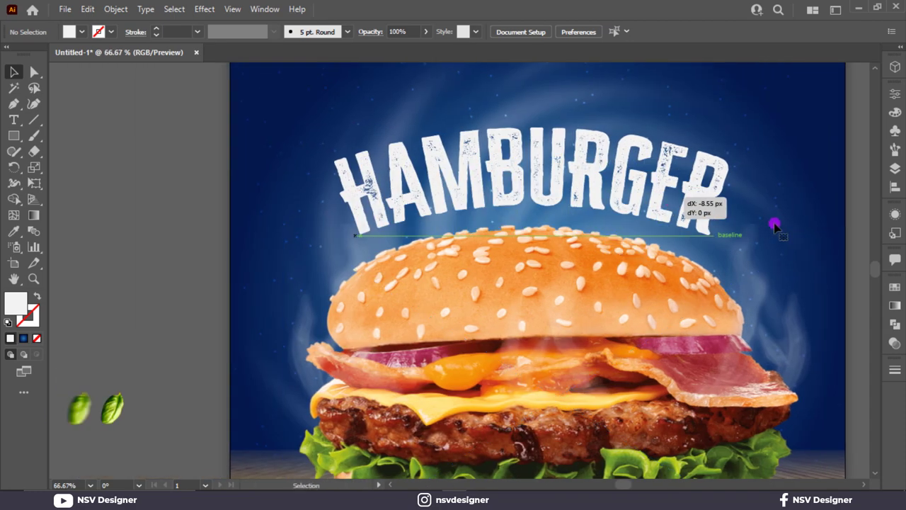
pyautogui.click(566, 234)
pyautogui.scroll(-1, 566, 234)
pyautogui.click(269, 226)
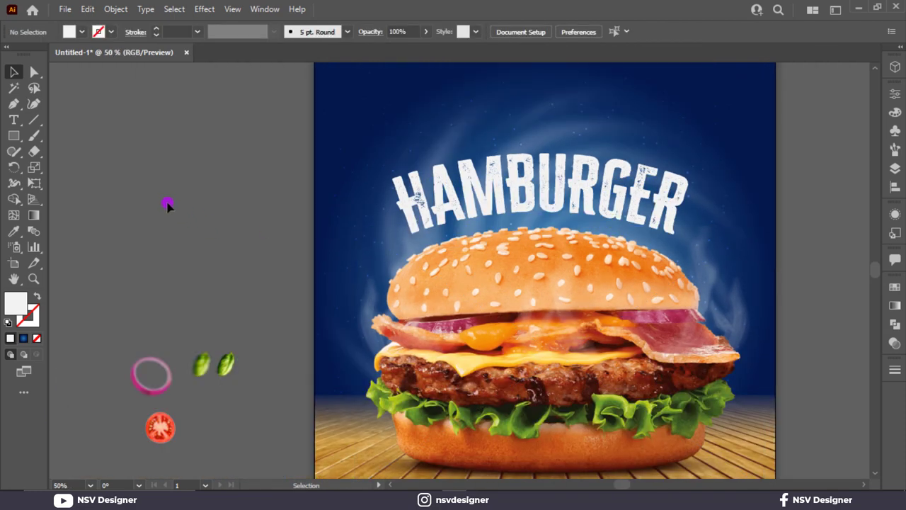
# Type 'SUPER DELICIOUS' and set it in the Reey Regular script font
pyautogui.click(14, 120)
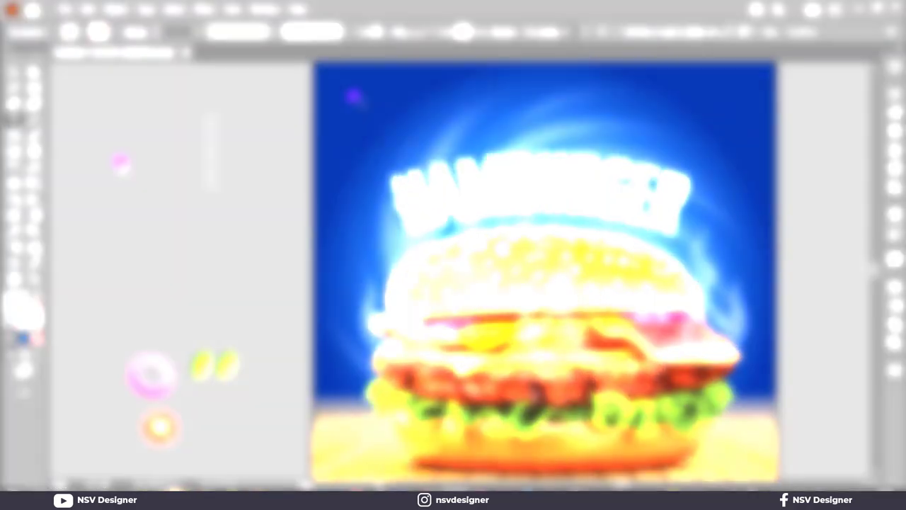
pyautogui.write('SUPE')
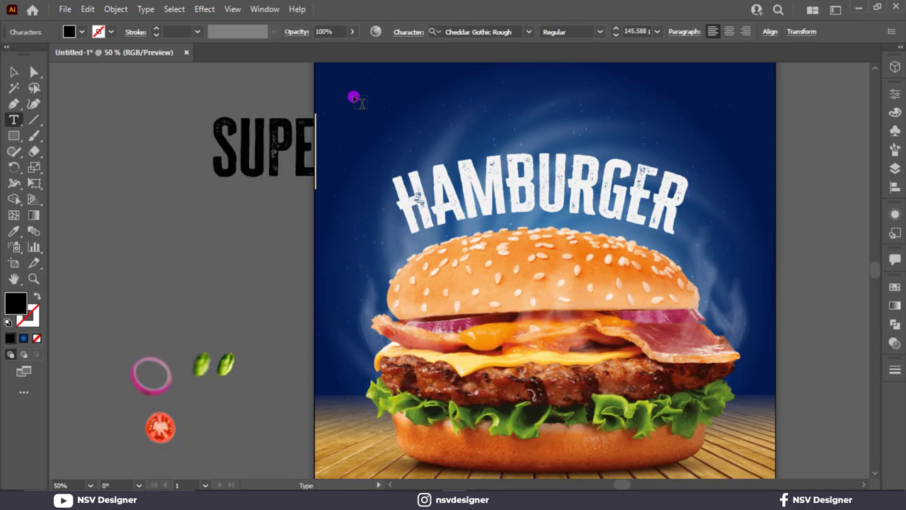
pyautogui.write('R DELIV')
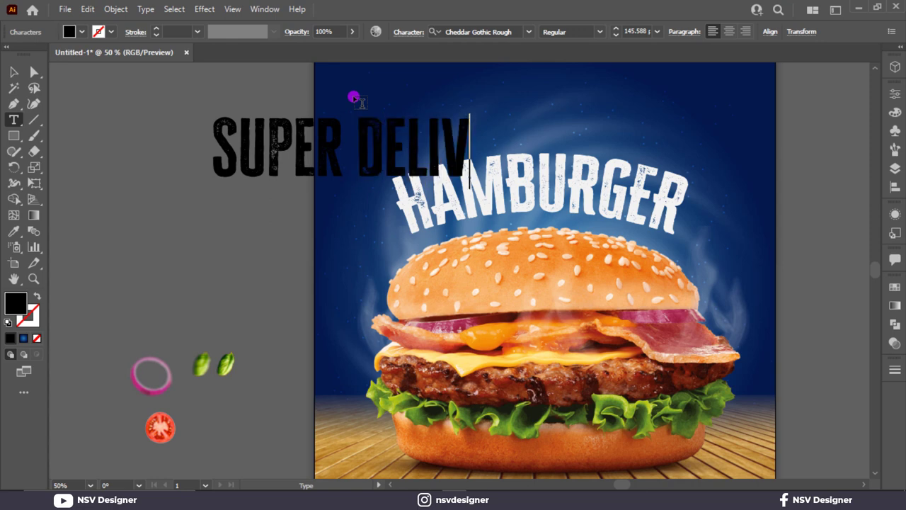
pyautogui.press('BackSpace')
pyautogui.write('CIOUS')
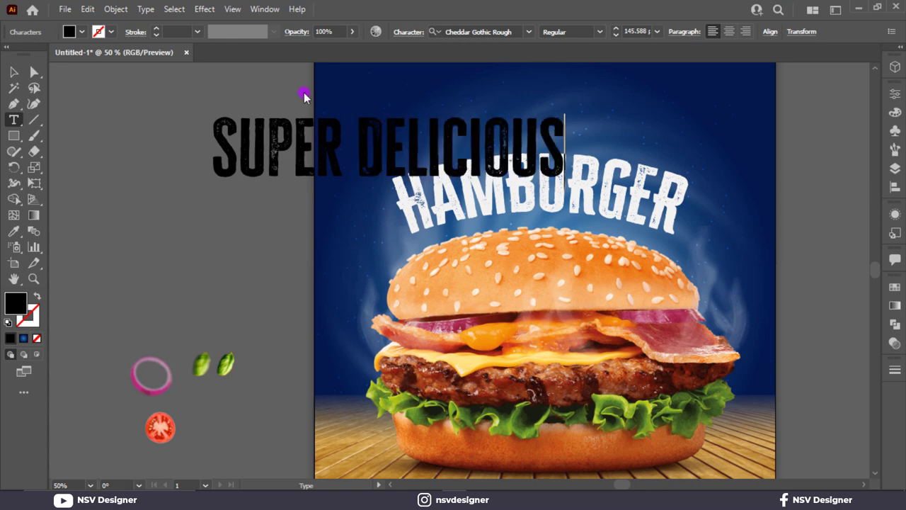
pyautogui.click(8, 71)
pyautogui.click(485, 34)
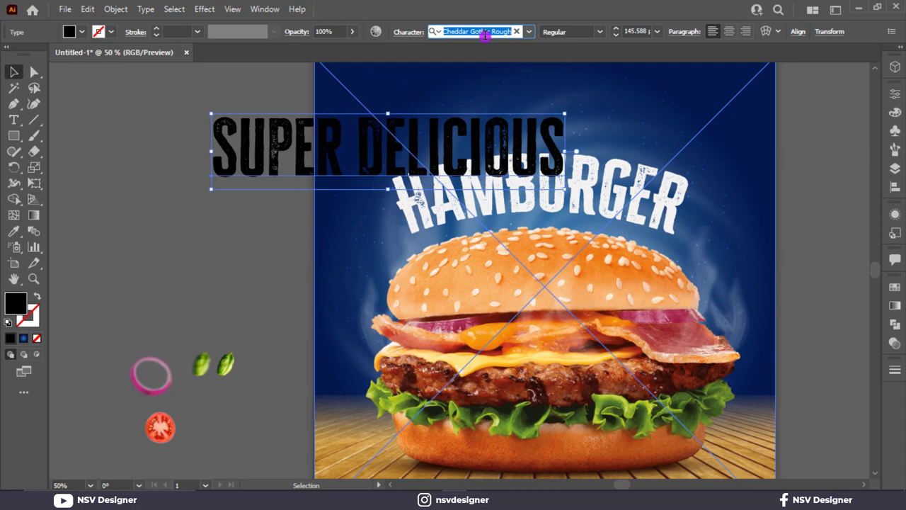
pyautogui.write('Reey')
pyautogui.press('Return')
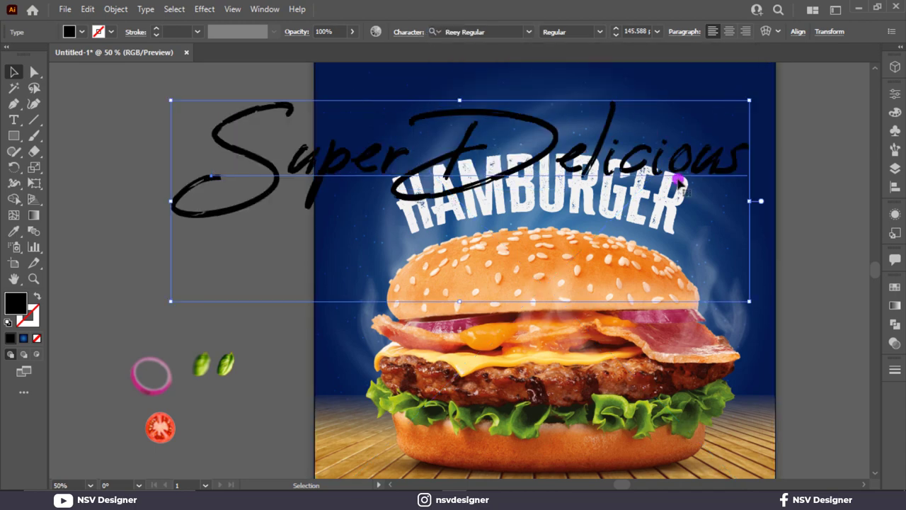
# Shrink Super Delicious, place it above HAMBURGER and tilt it slightly clockwise
pyautogui.moveTo(749, 301); pyautogui.dragTo(598, 244)
pyautogui.moveTo(572, 173)
pyautogui.mouseDown()
pyautogui.moveTo(591, 145)
pyautogui.moveTo(628, 144)
pyautogui.moveTo(627, 153)
pyautogui.mouseUp()
pyautogui.moveTo(692, 105); pyautogui.dragTo(693, 114)
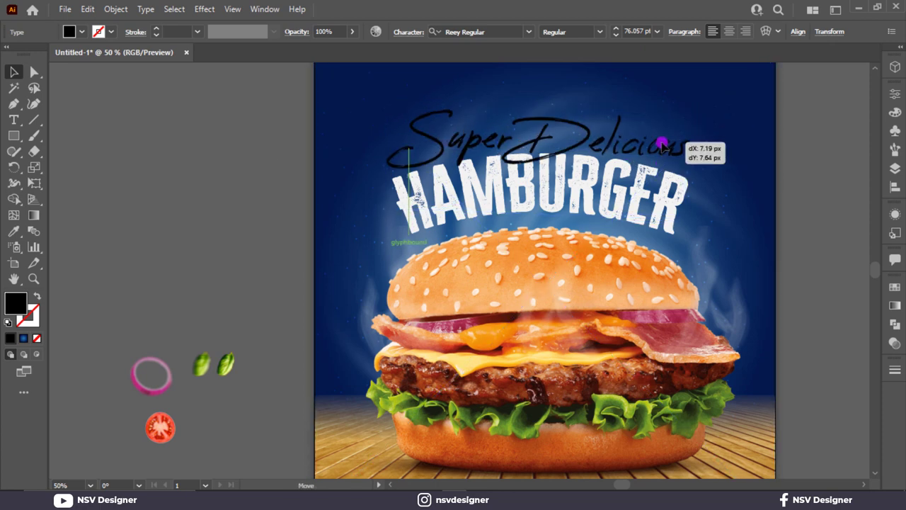
pyautogui.hotkey('ctrl', 'z')
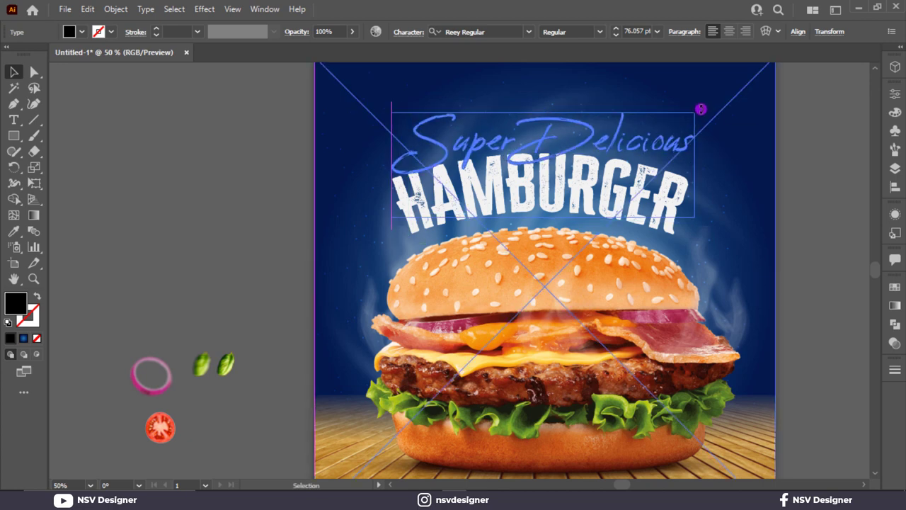
pyautogui.moveTo(701, 109); pyautogui.dragTo(699, 114)
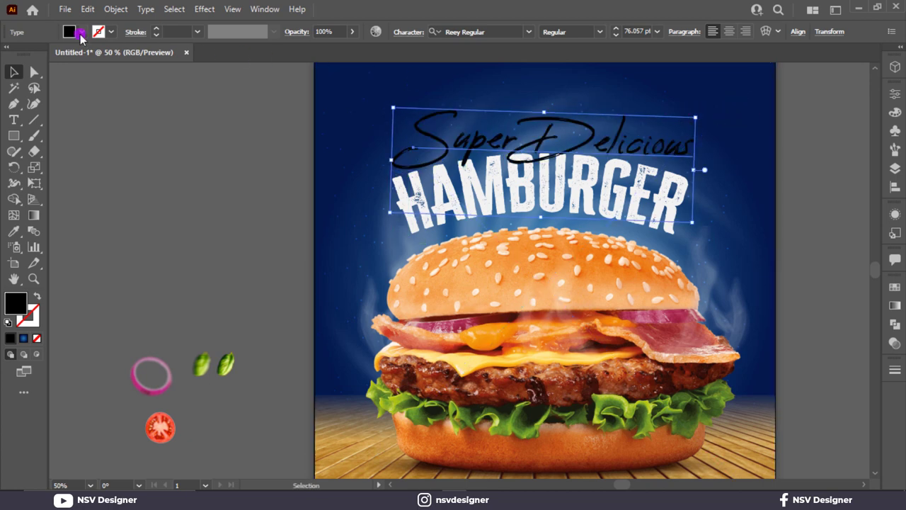
# Fill the Super Delicious text with yellow and deselect it
pyautogui.click(80, 32)
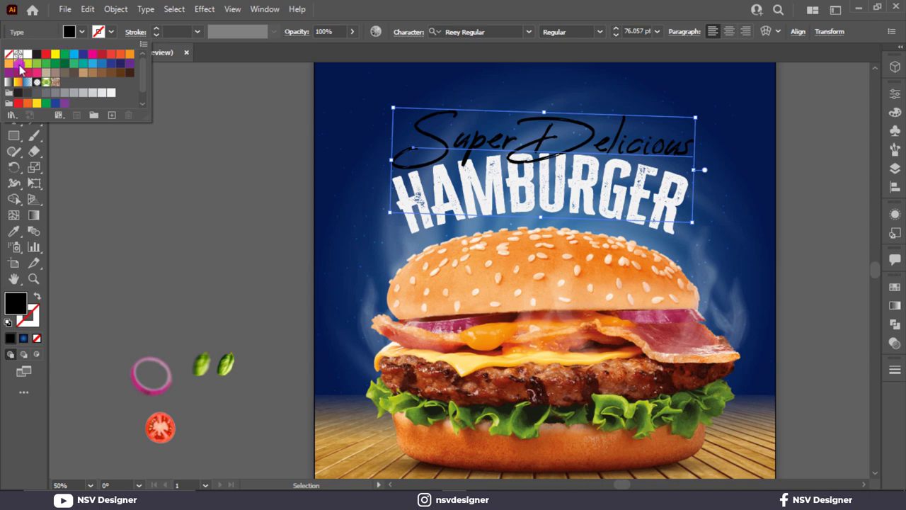
pyautogui.click(17, 64)
pyautogui.click(174, 170)
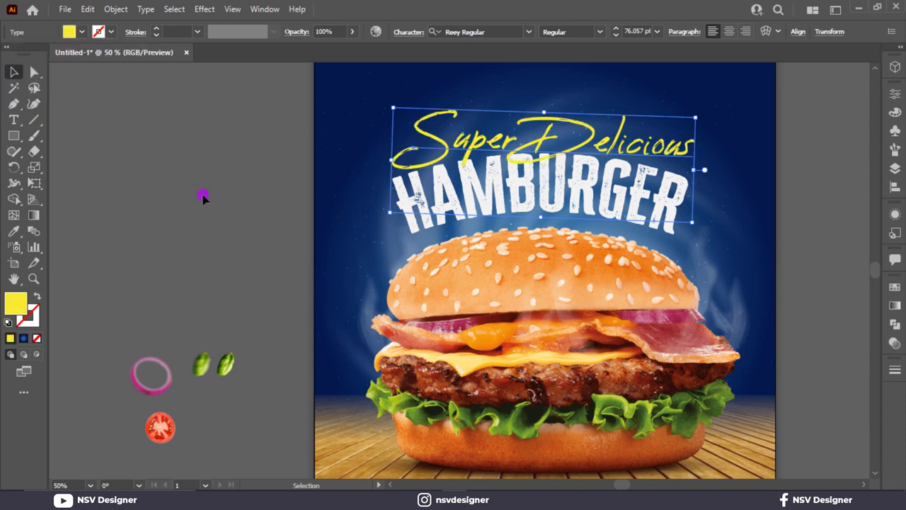
pyautogui.click(205, 203)
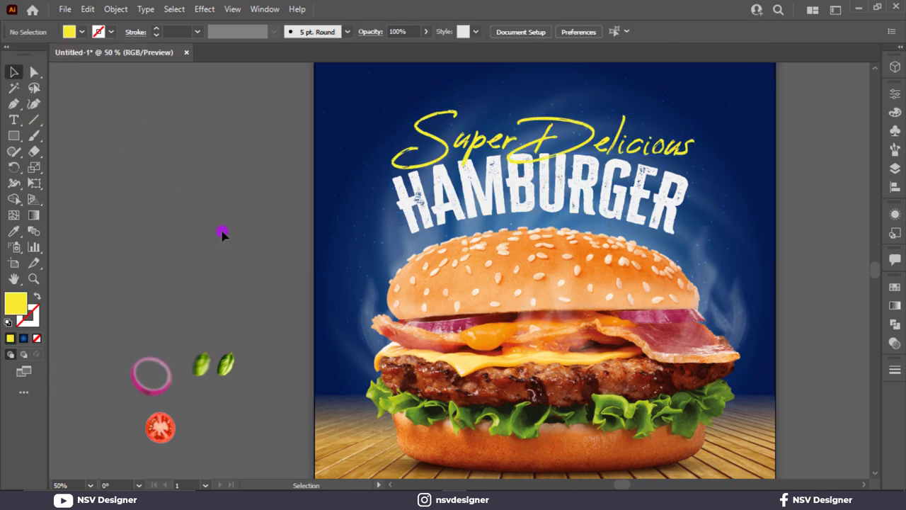
# Bring the onion ring, leaves and tomato images to the front together
pyautogui.scroll(-2, 222, 233)
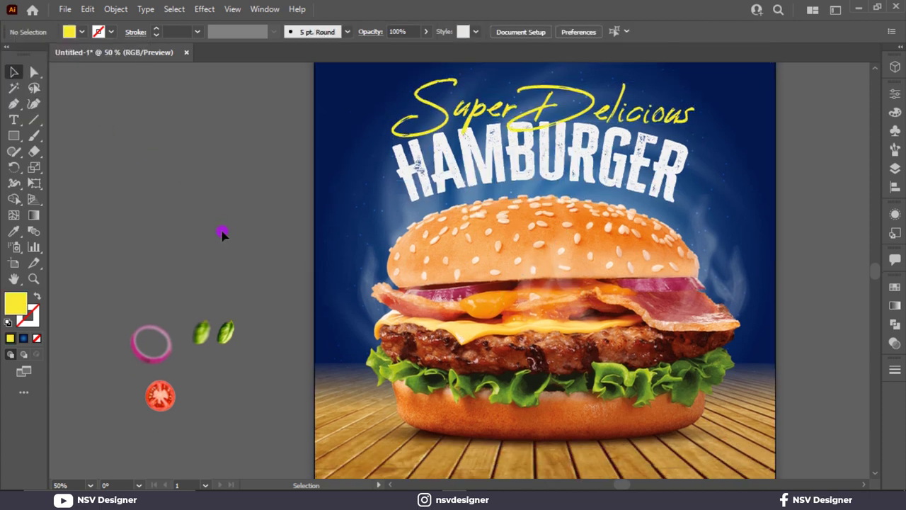
pyautogui.click(157, 360)
pyautogui.rightClick(157, 358)
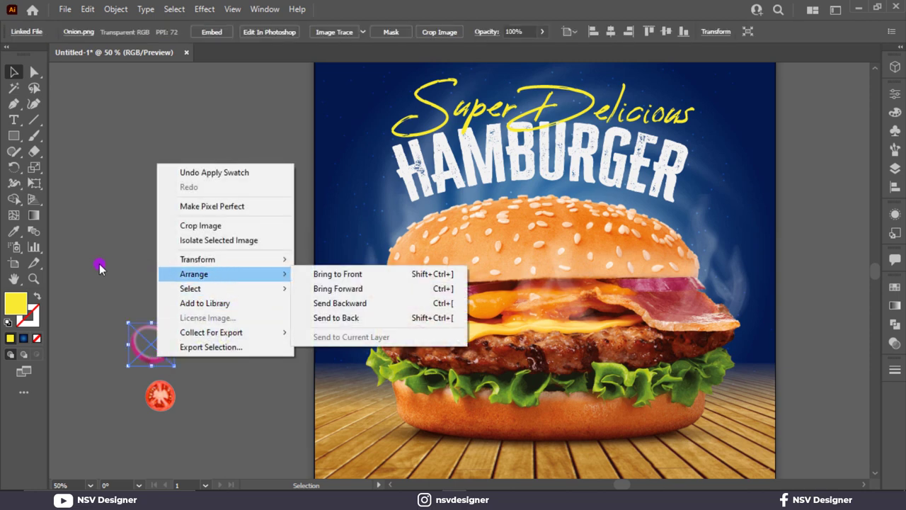
pyautogui.moveTo(99, 266); pyautogui.dragTo(252, 425)
pyautogui.rightClick(193, 341)
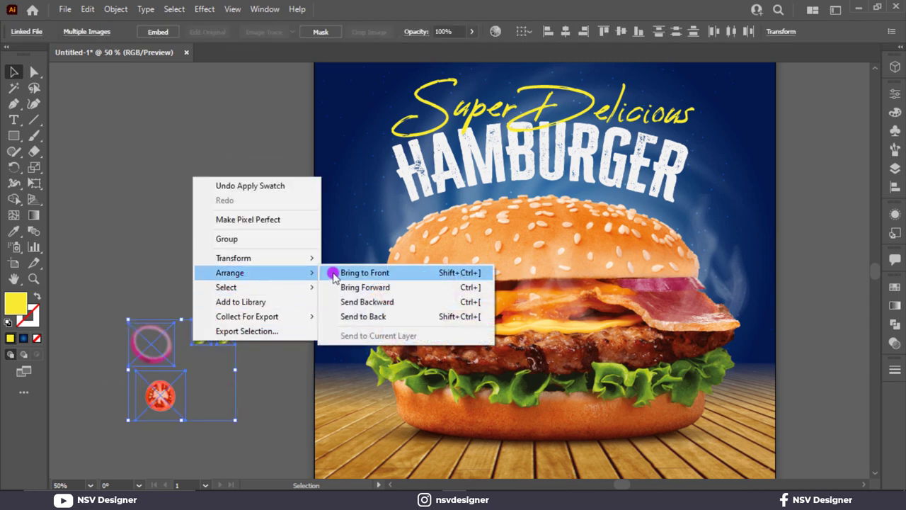
pyautogui.click(364, 273)
pyautogui.click(219, 172)
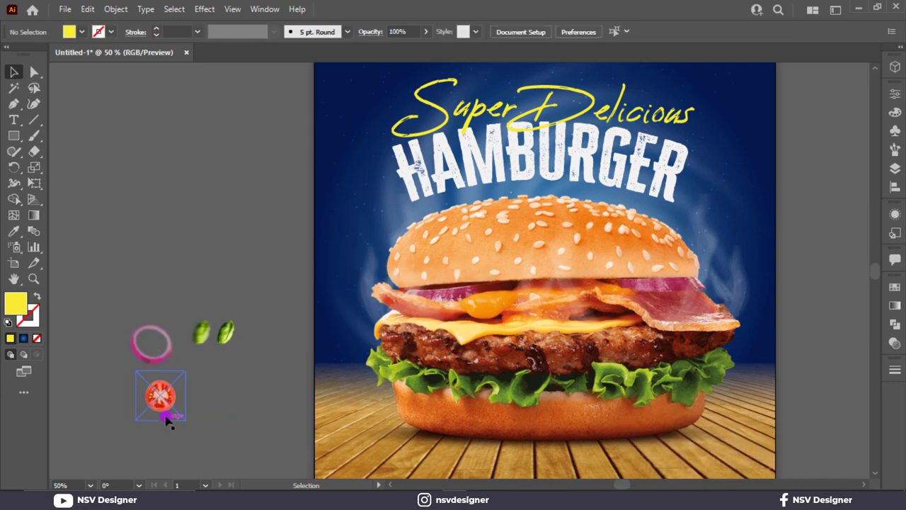
# Place the tomato at the poster's lower left and the onion ring at the upper right
pyautogui.moveTo(167, 419); pyautogui.dragTo(362, 444)
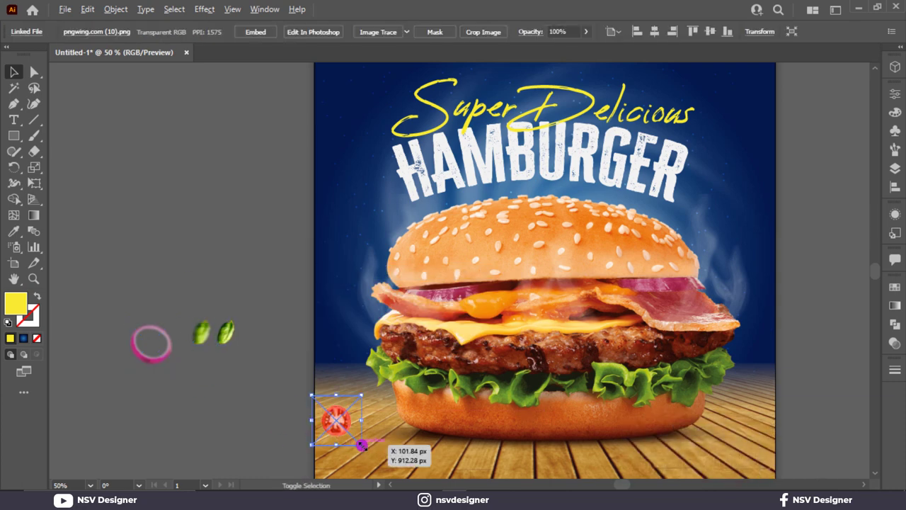
pyautogui.click(273, 415)
pyautogui.moveTo(319, 413)
pyautogui.mouseDown()
pyautogui.moveTo(324, 406)
pyautogui.moveTo(302, 393)
pyautogui.mouseUp()
pyautogui.moveTo(171, 337)
pyautogui.mouseDown()
pyautogui.moveTo(845, 164)
pyautogui.moveTo(798, 177)
pyautogui.moveTo(805, 200)
pyautogui.mouseUp()
pyautogui.click(810, 265)
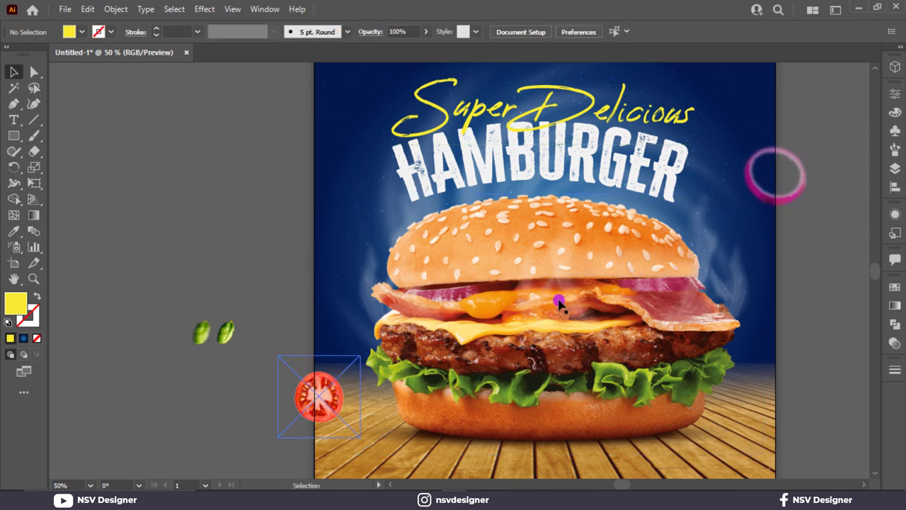
# Scatter leaves beside the bun, at the burger's right (a copy) and at the lower-right edge
pyautogui.moveTo(228, 332)
pyautogui.mouseDown()
pyautogui.moveTo(388, 202)
pyautogui.moveTo(375, 195)
pyautogui.mouseUp()
pyautogui.click(233, 196)
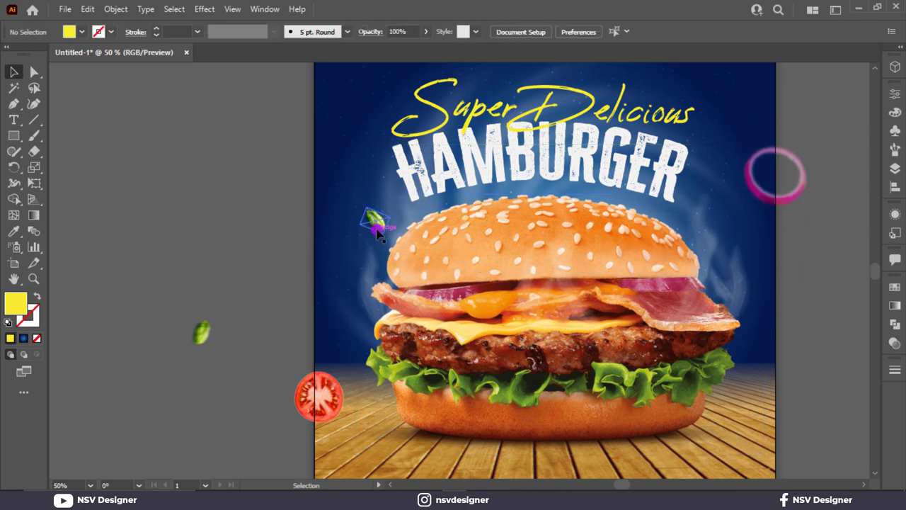
pyautogui.moveTo(378, 232); pyautogui.dragTo(737, 300)
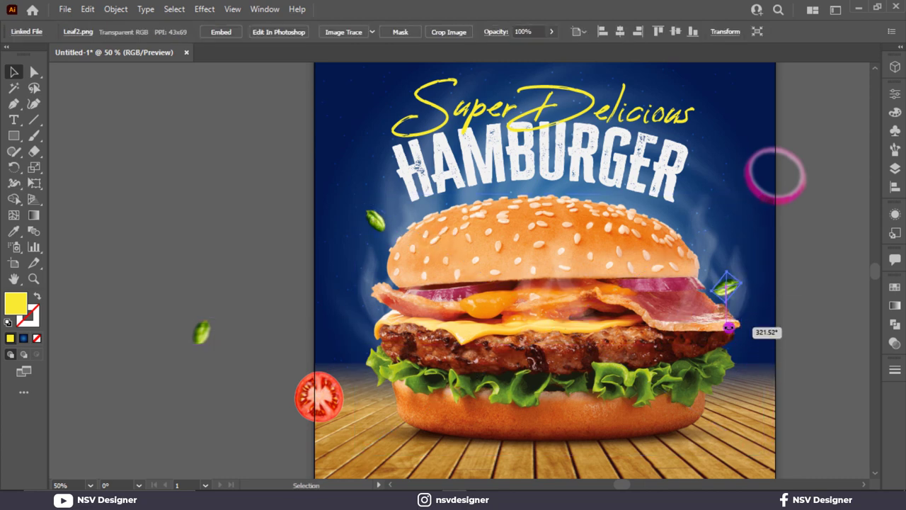
pyautogui.click(794, 291)
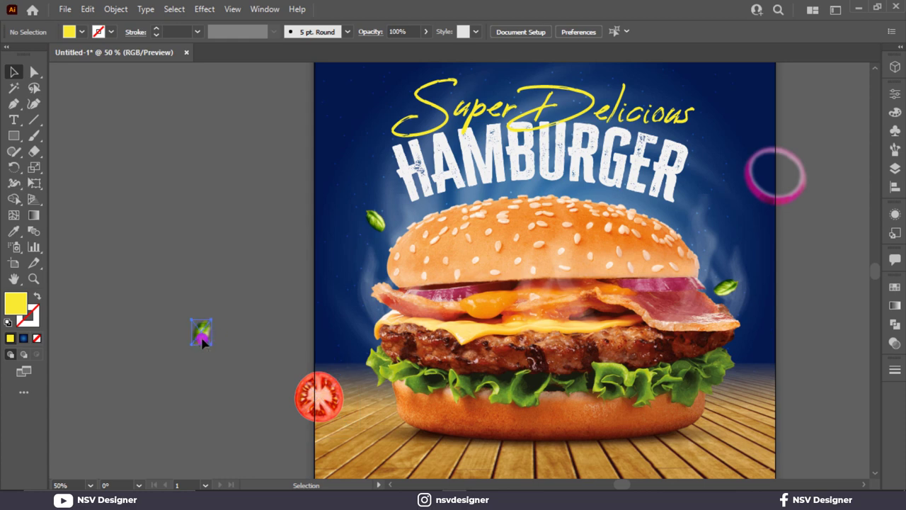
pyautogui.moveTo(202, 333)
pyautogui.mouseDown()
pyautogui.moveTo(772, 420)
pyautogui.moveTo(809, 374)
pyautogui.moveTo(821, 394)
pyautogui.moveTo(779, 423)
pyautogui.mouseUp()
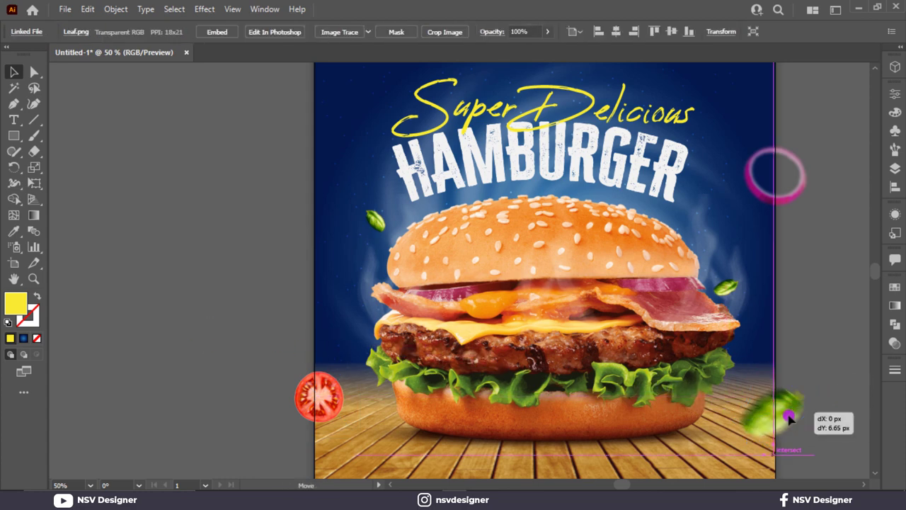
pyautogui.click(825, 432)
# Adjust the tomato and place a small tomato copy beside HAMBURGER on the right
pyautogui.moveTo(309, 410)
pyautogui.mouseDown()
pyautogui.moveTo(309, 425)
pyautogui.moveTo(284, 234)
pyautogui.mouseUp()
pyautogui.click(264, 291)
pyautogui.moveTo(323, 256); pyautogui.dragTo(296, 255)
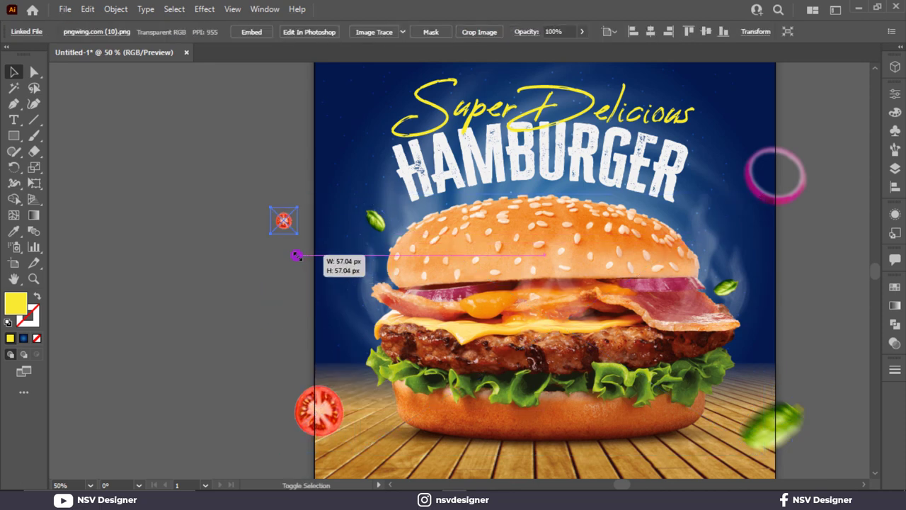
pyautogui.click(233, 283)
pyautogui.moveTo(283, 225); pyautogui.dragTo(724, 225)
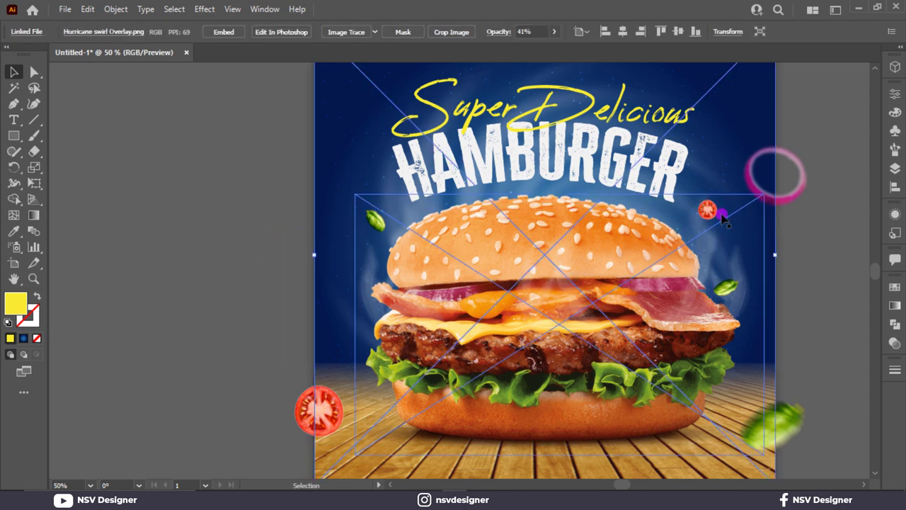
pyautogui.click(807, 290)
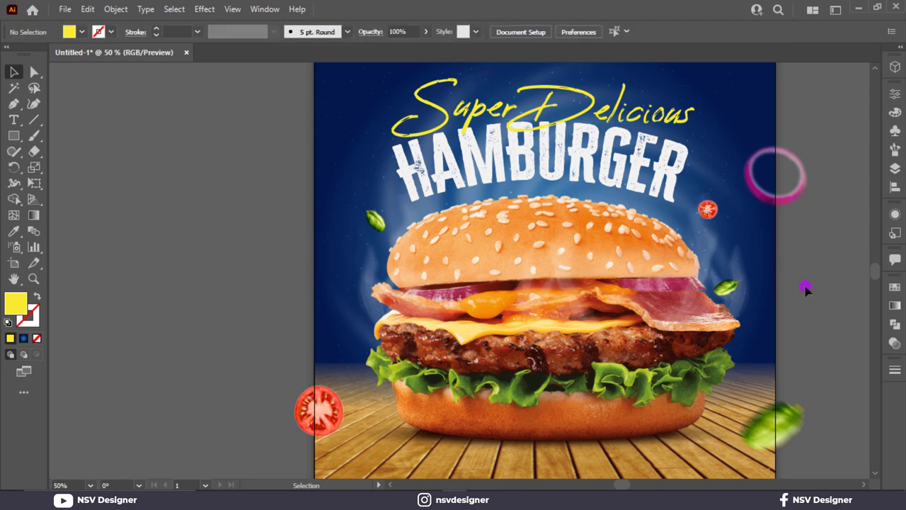
# Give the lower-left tomato a Gaussian Blur of about 4.87 pixels
pyautogui.click(319, 411)
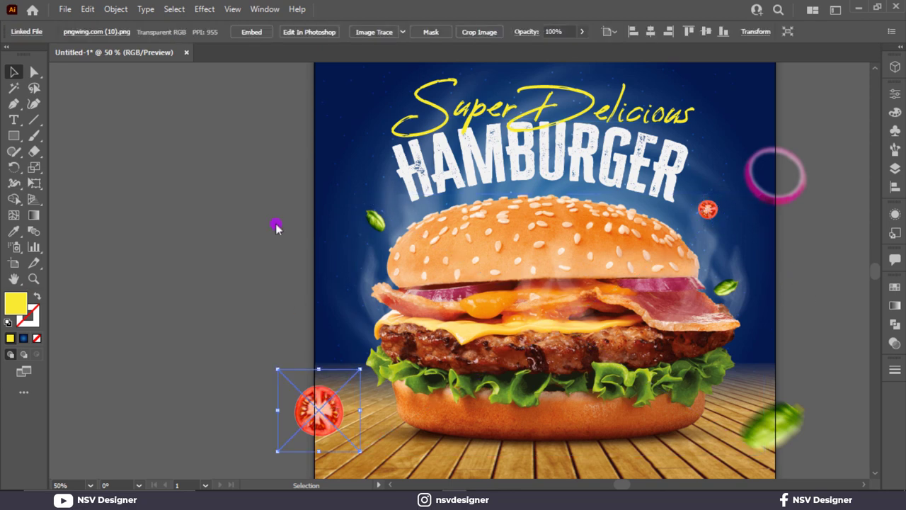
pyautogui.click(204, 9)
pyautogui.click(397, 231)
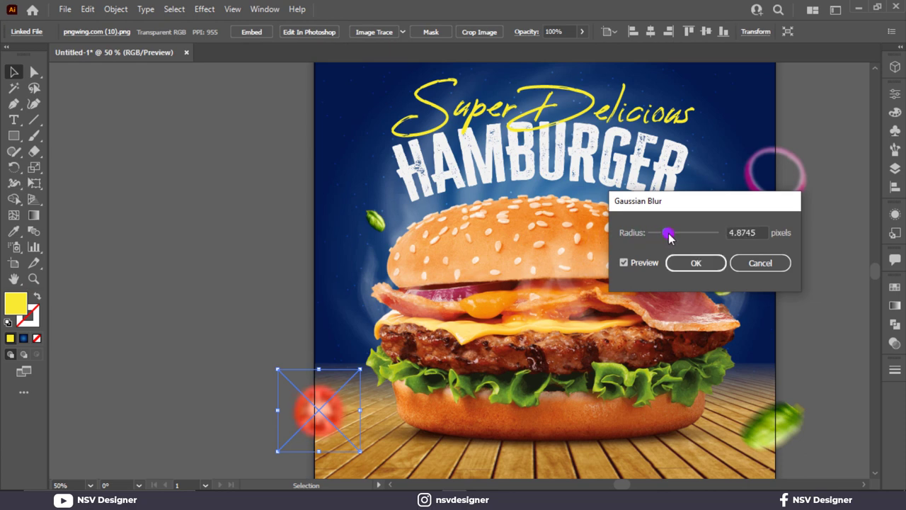
pyautogui.click(696, 263)
pyautogui.click(263, 232)
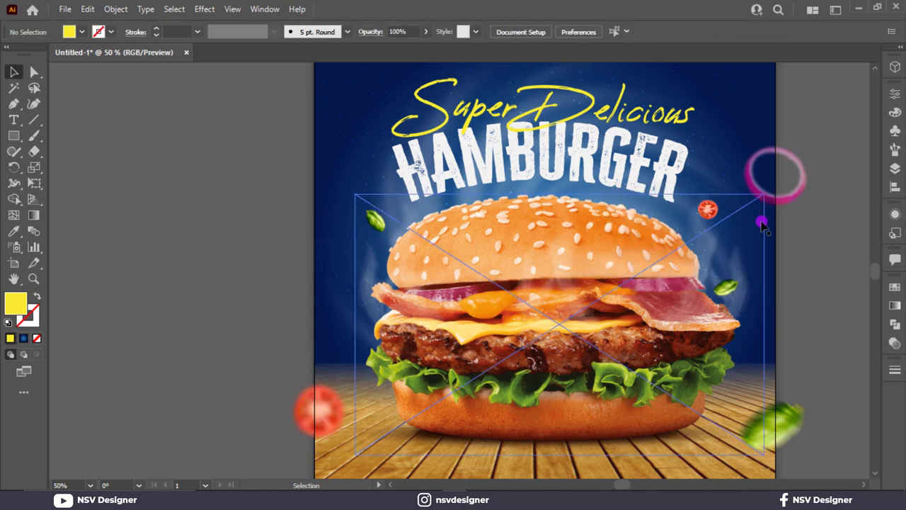
# Zoom out to view the area around the poster
pyautogui.click(789, 206)
pyautogui.click(807, 268)
pyautogui.hotkey('ctrl', '-')
pyautogui.click(15, 122)
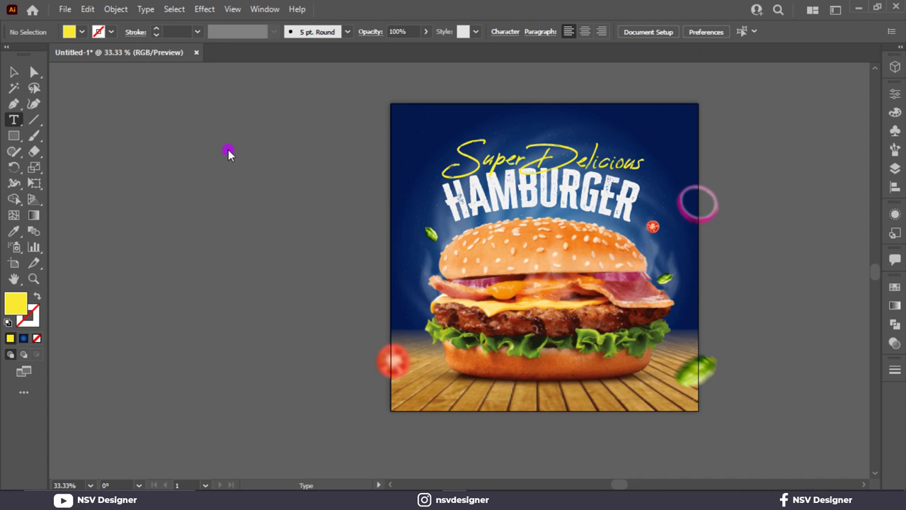
# Type LOGO in Montserrat Black, shrink it, and place it in the poster's top-left corner
pyautogui.click(263, 169)
pyautogui.write('LOGO')
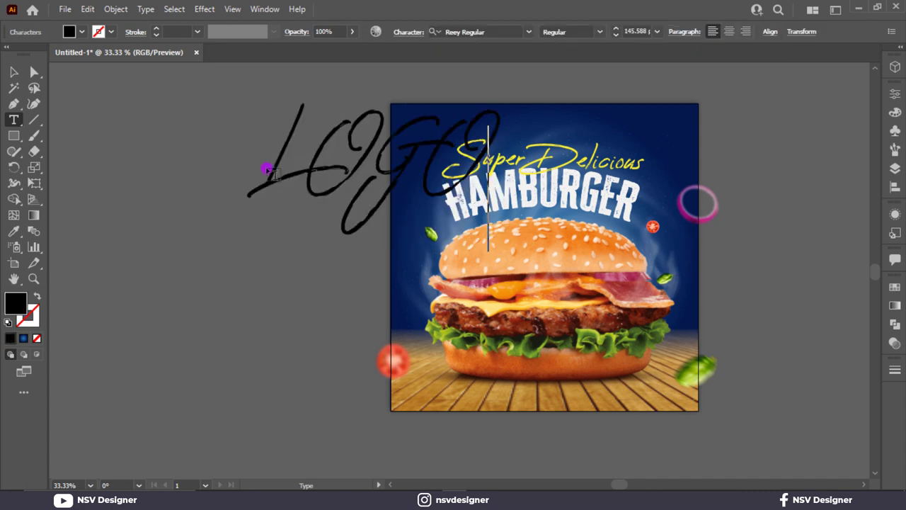
pyautogui.click(10, 72)
pyautogui.click(500, 32)
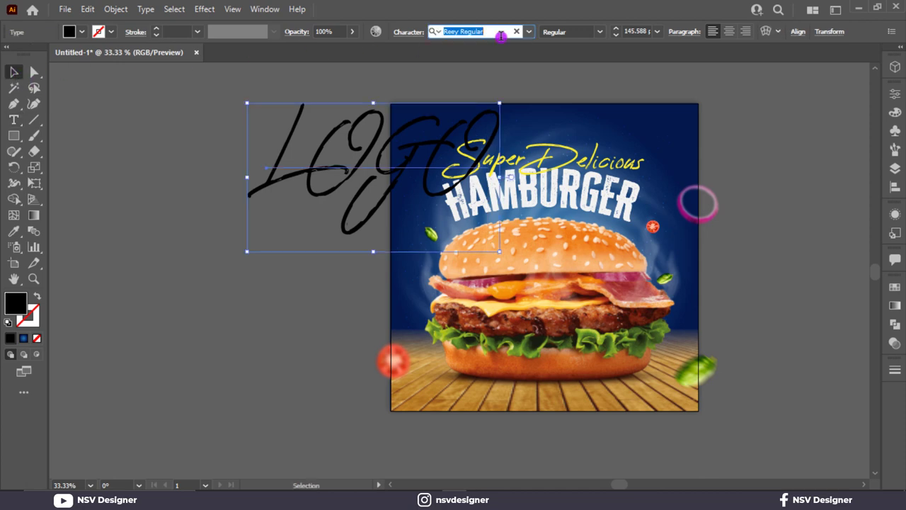
pyautogui.write('mon')
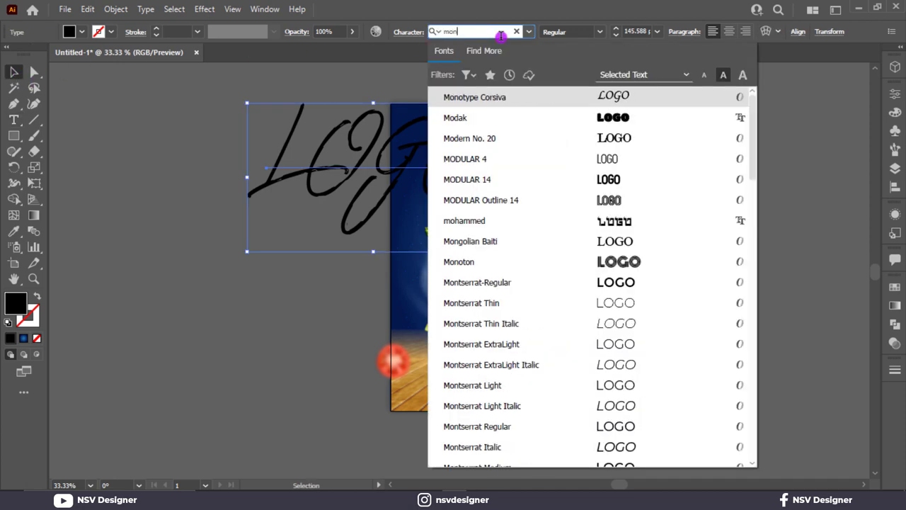
pyautogui.write('t')
pyautogui.click(616, 447)
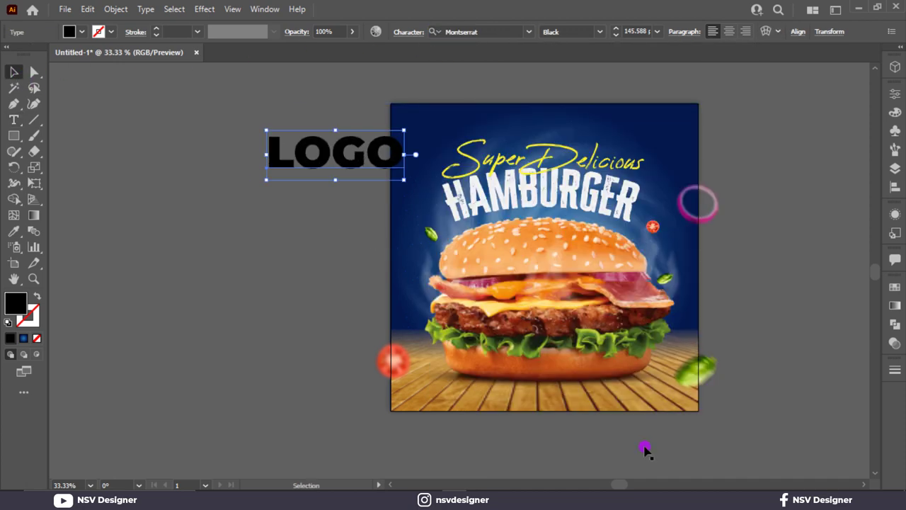
pyautogui.moveTo(404, 179)
pyautogui.mouseDown()
pyautogui.moveTo(302, 148)
pyautogui.moveTo(310, 182)
pyautogui.mouseUp()
pyautogui.moveTo(290, 134); pyautogui.dragTo(419, 117)
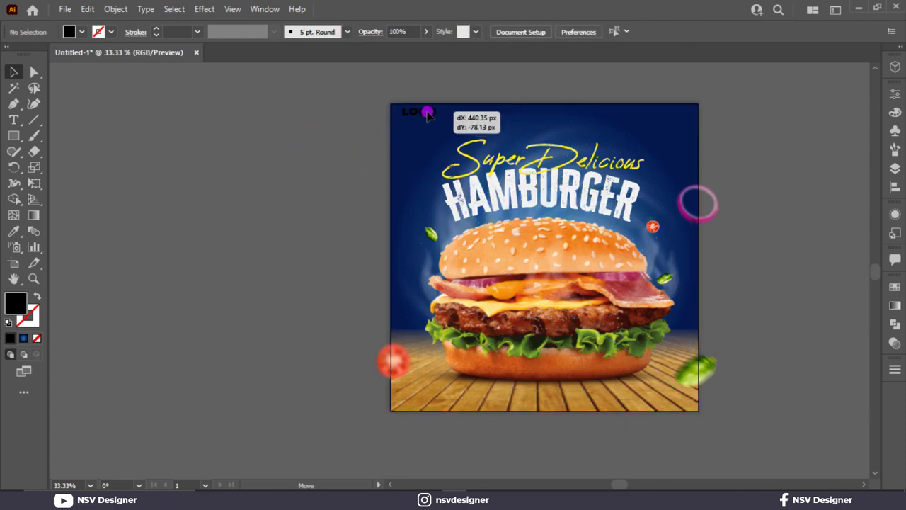
pyautogui.hotkey('ctrl', '0')
# Nudge LOGO slightly down and right, reduce its font size, and fill it white
pyautogui.click(91, 125)
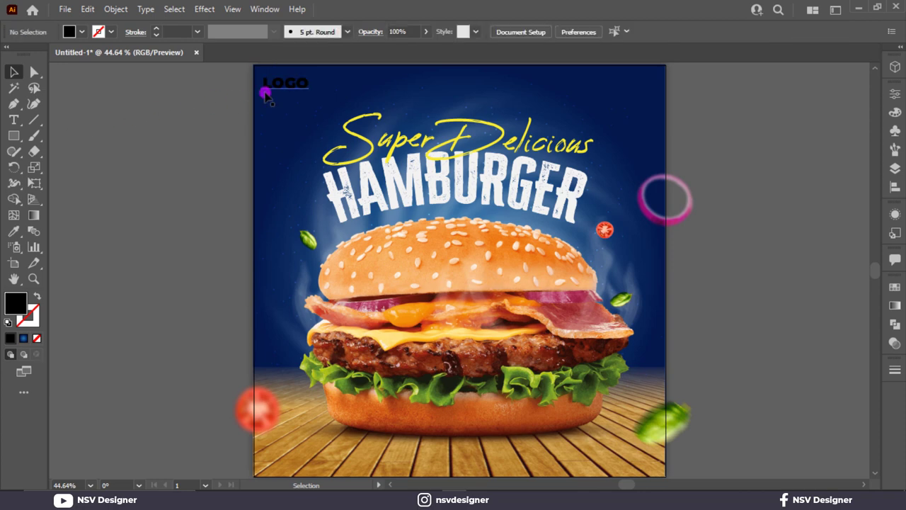
pyautogui.moveTo(264, 90); pyautogui.dragTo(288, 97)
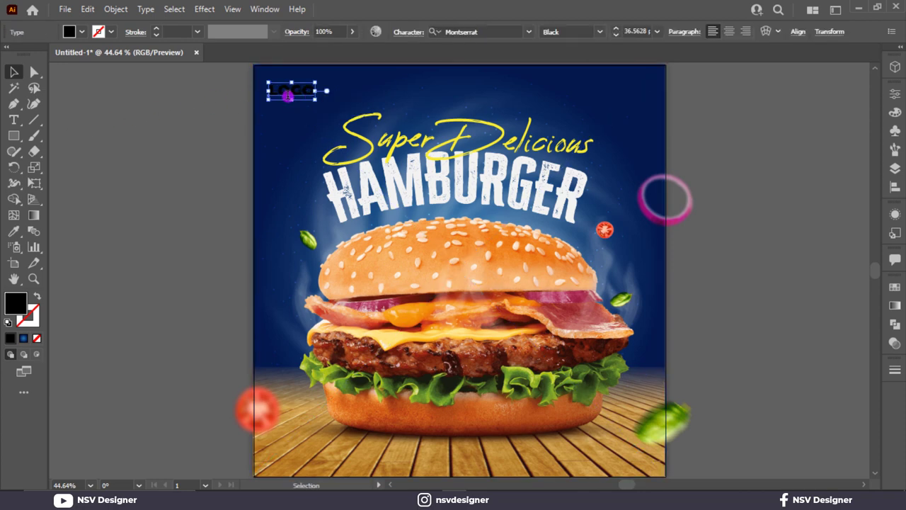
pyautogui.hotkey('ctrl', 'shift', ',')
pyautogui.hotkey('ctrl', 'shift', ',')
pyautogui.hotkey('ctrl', 'shift', ',')
pyautogui.hotkey('ctrl', 'shift', ',')
pyautogui.click(191, 137)
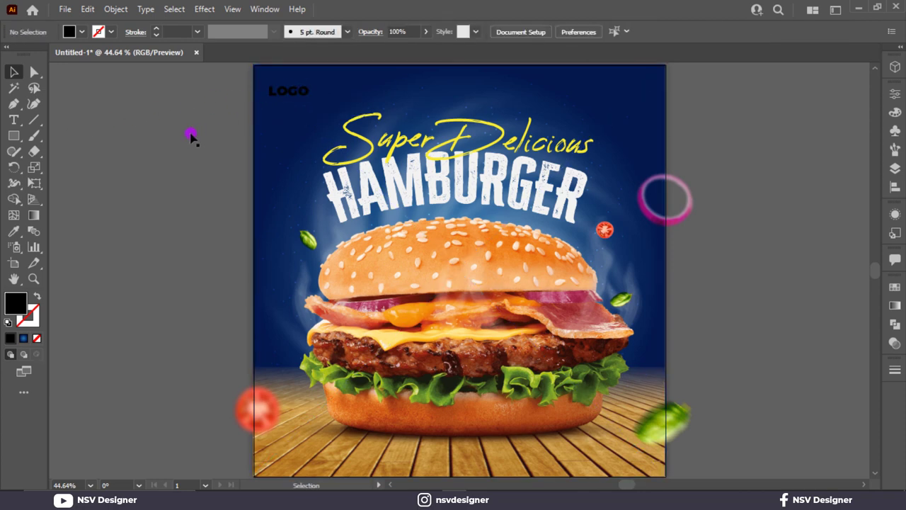
pyautogui.click(85, 39)
pyautogui.click(283, 91)
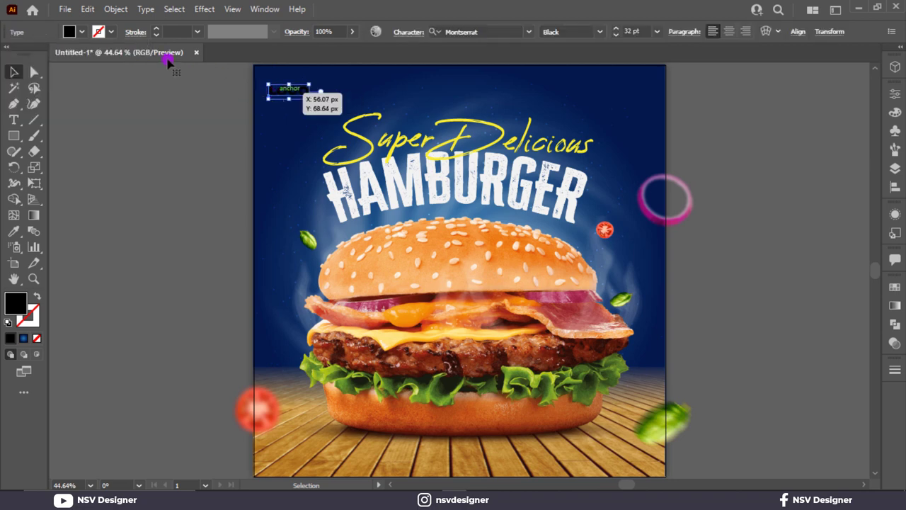
pyautogui.click(85, 35)
pyautogui.click(24, 53)
pyautogui.click(151, 129)
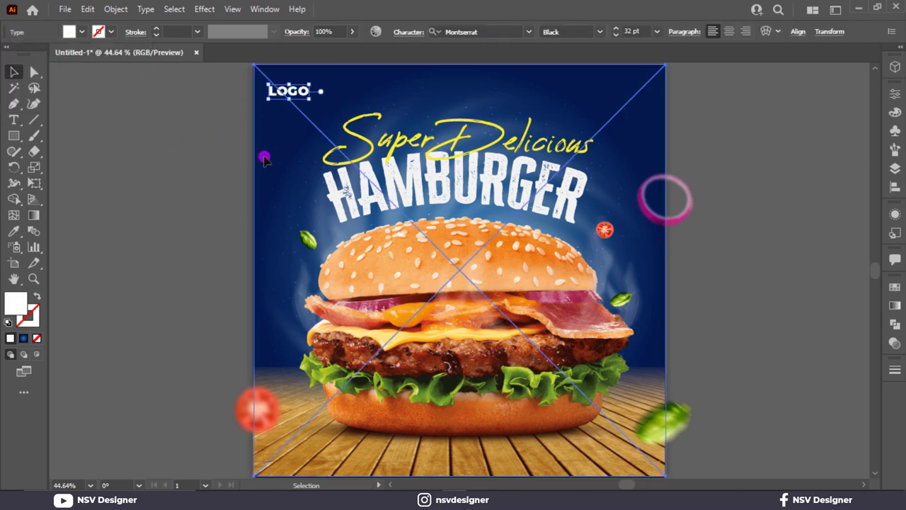
pyautogui.click(243, 115)
# Change the copy below LOGO to read HERE, making a two-line LOGO HERE
pyautogui.scroll(1, 293, 118)
pyautogui.scroll(2, 293, 119)
pyautogui.moveTo(293, 117); pyautogui.dragTo(303, 151)
pyautogui.scroll(1, 299, 120)
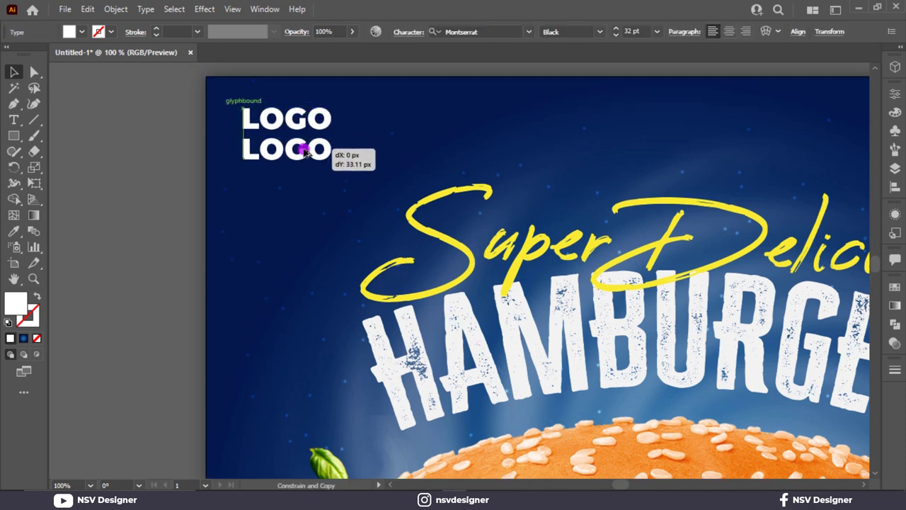
pyautogui.doubleClick(303, 149)
pyautogui.write('HERE')
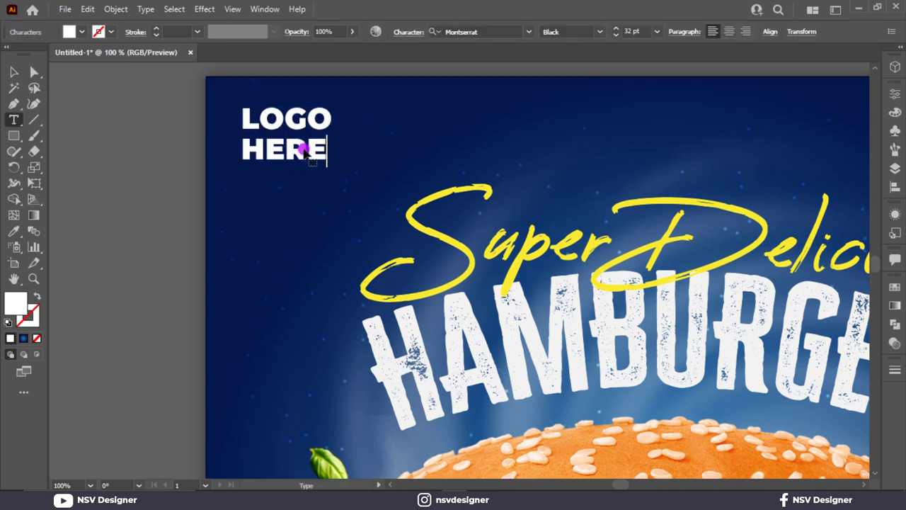
pyautogui.press('Escape')
pyautogui.click(130, 149)
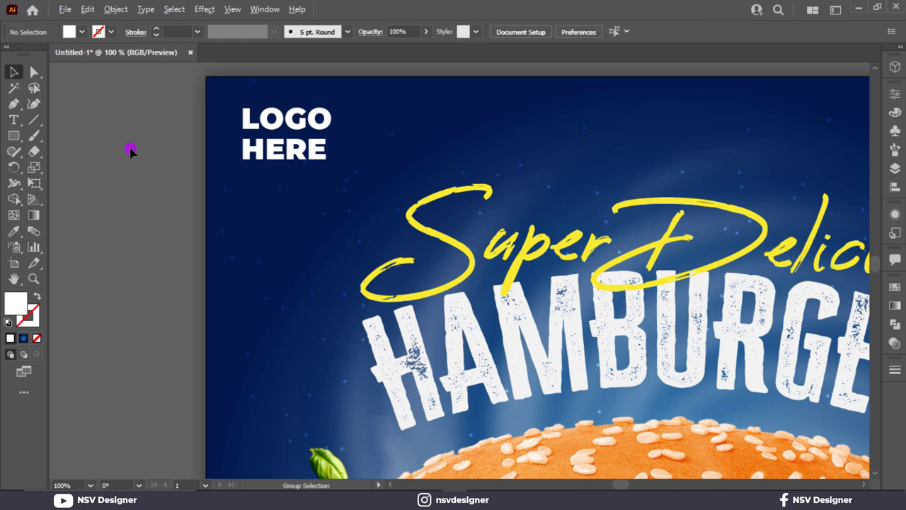
pyautogui.hotkey('ctrl', '0')
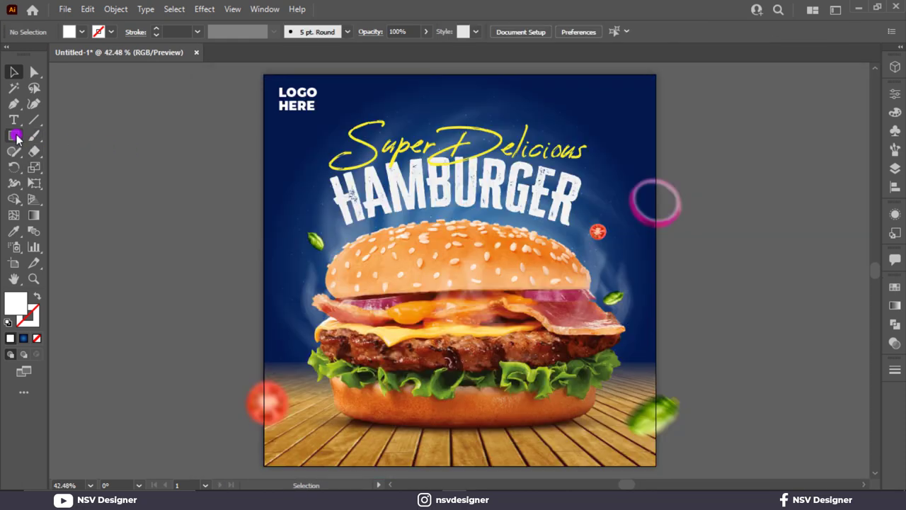
# Draw a button rectangle at the artboard's bottom right and fill it yellow
pyautogui.moveTo(17, 138); pyautogui.dragTo(65, 136)
pyautogui.moveTo(303, 437); pyautogui.dragTo(232, 368)
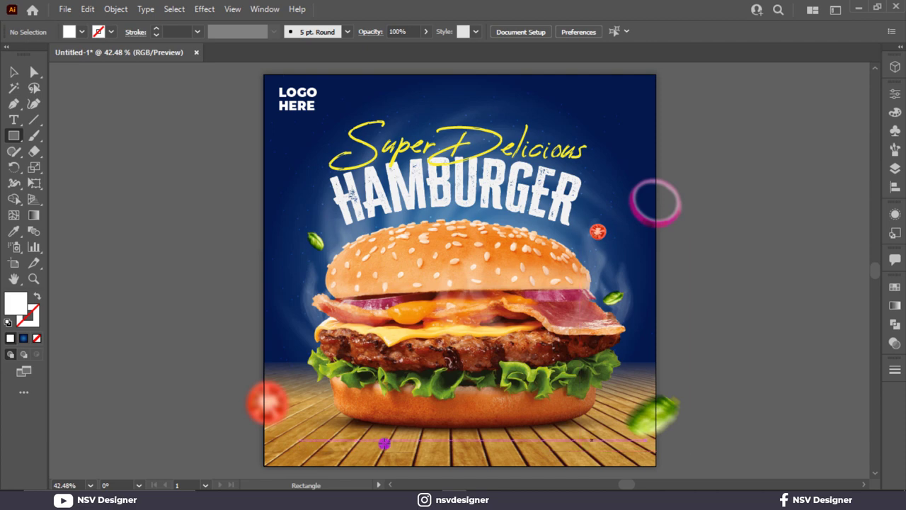
pyautogui.moveTo(552, 438); pyautogui.dragTo(632, 457)
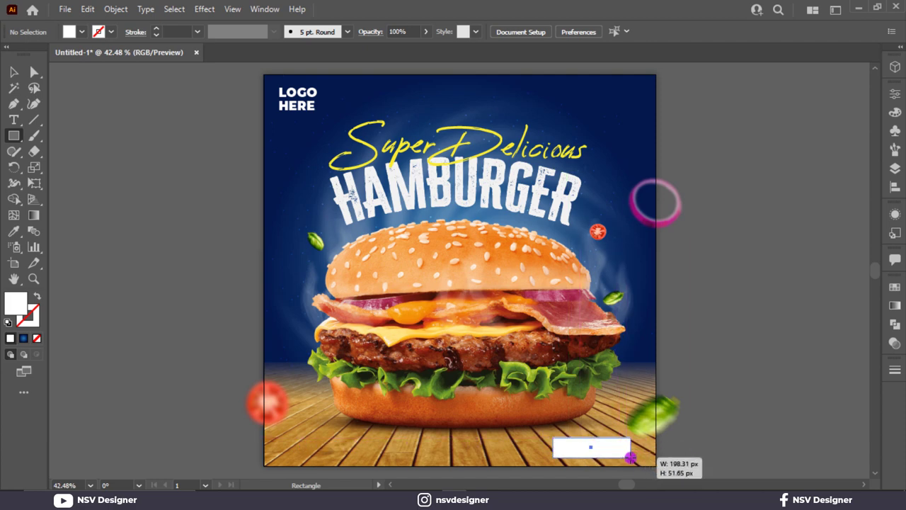
pyautogui.click(83, 33)
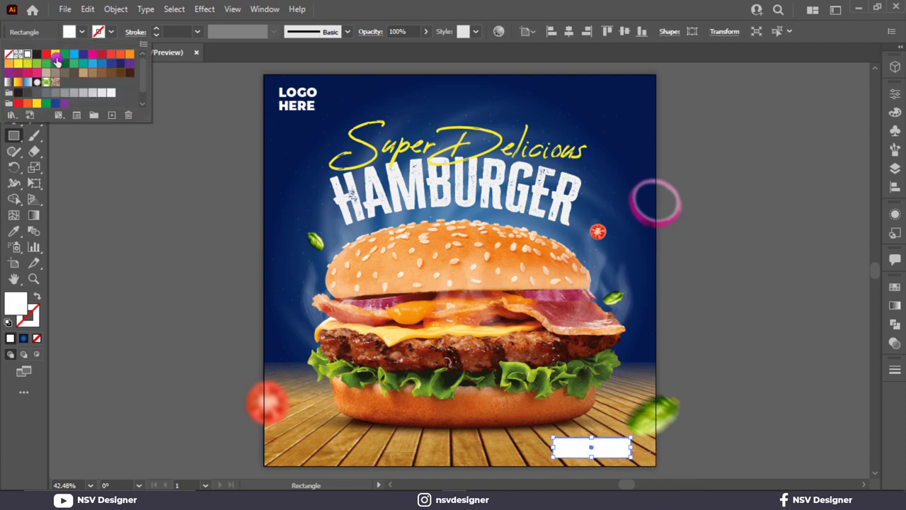
pyautogui.click(56, 56)
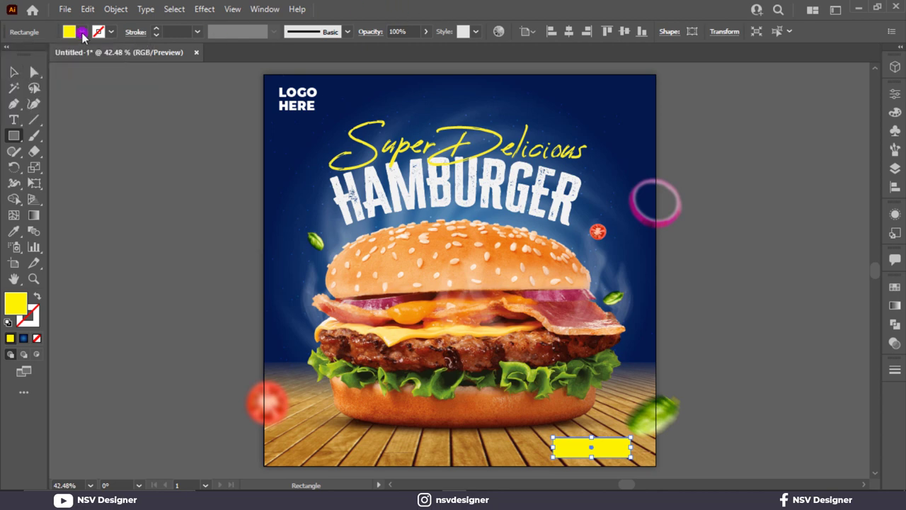
pyautogui.click(73, 33)
# Round the yellow rectangle's corners fully into a pill shape
pyautogui.click(34, 71)
pyautogui.scroll(2, 557, 400)
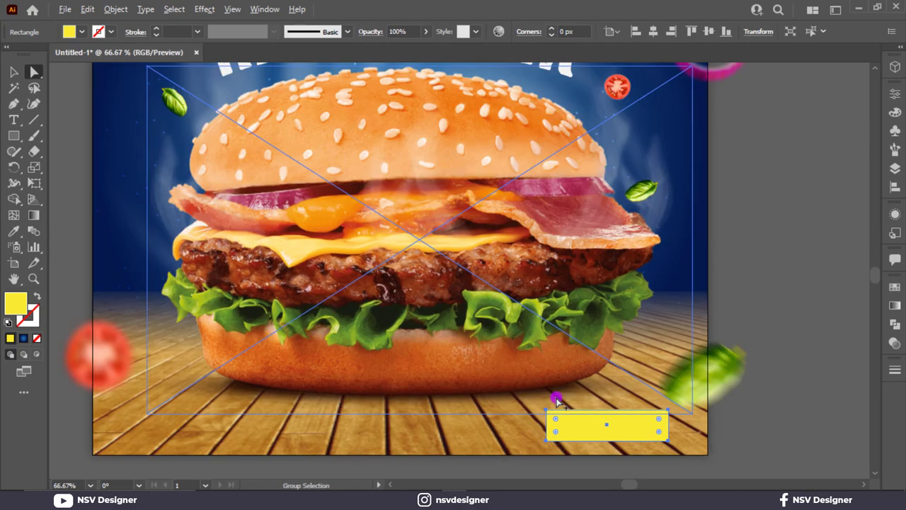
pyautogui.scroll(1, 557, 401)
pyautogui.moveTo(551, 381); pyautogui.dragTo(639, 413)
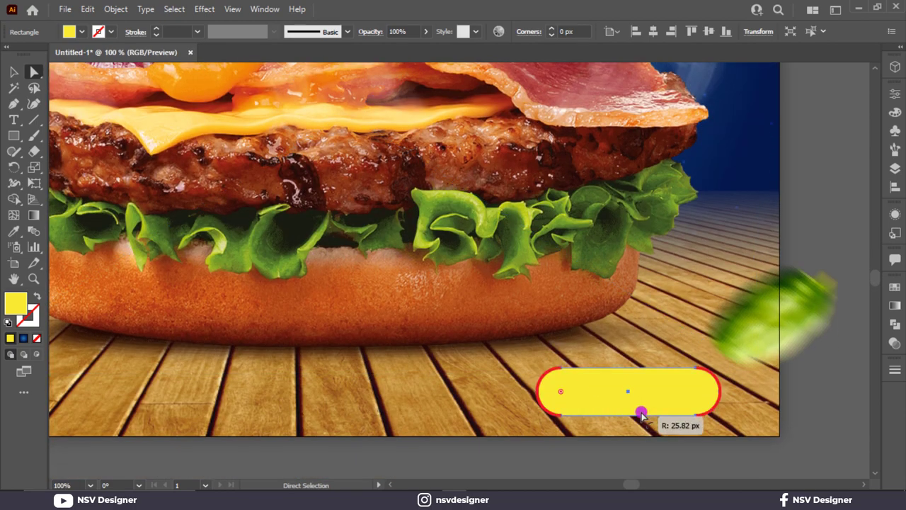
# Add ORDER NOW text and centre it on the yellow button
pyautogui.press('t')
pyautogui.click(501, 467)
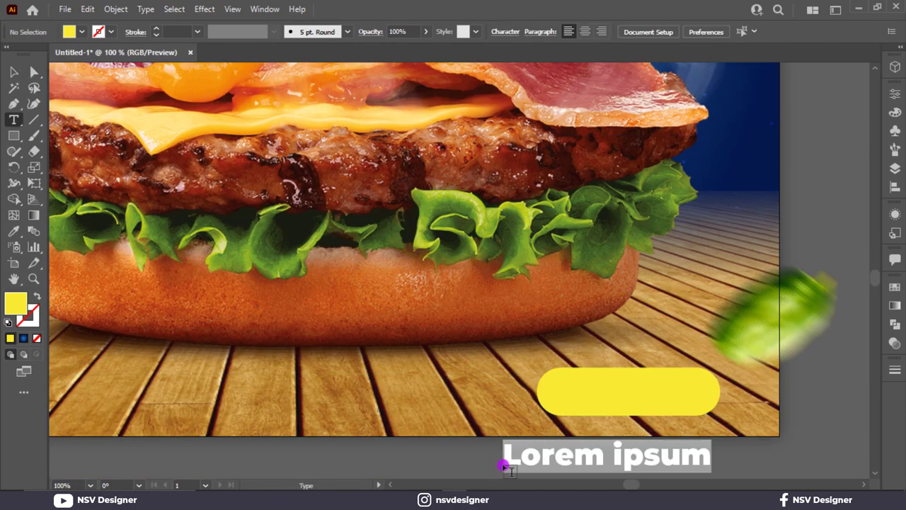
pyautogui.write('ORDER NOW')
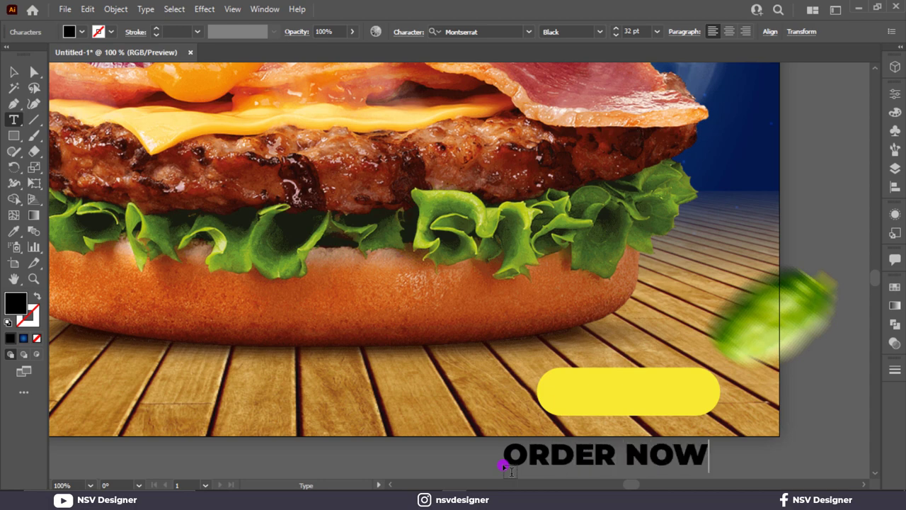
pyautogui.click(13, 72)
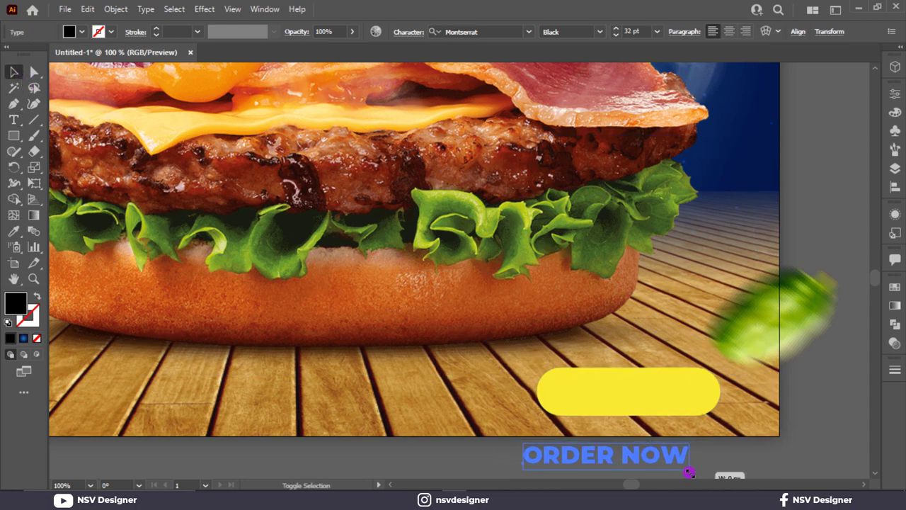
pyautogui.click(684, 473)
pyautogui.moveTo(659, 449)
pyautogui.mouseDown()
pyautogui.moveTo(671, 392)
pyautogui.moveTo(733, 391)
pyautogui.moveTo(686, 400)
pyautogui.mouseUp()
pyautogui.click(721, 392)
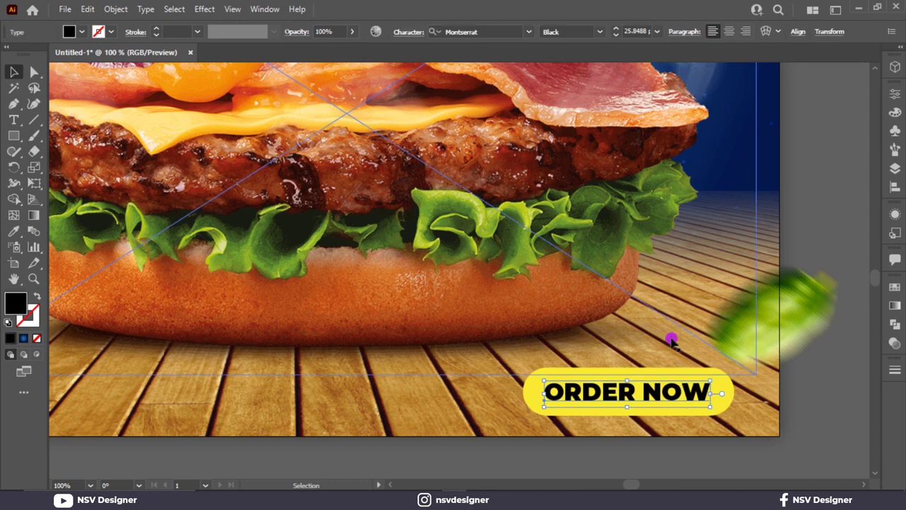
# Set the ORDER NOW text to Montserrat ExtraBold
pyautogui.click(595, 34)
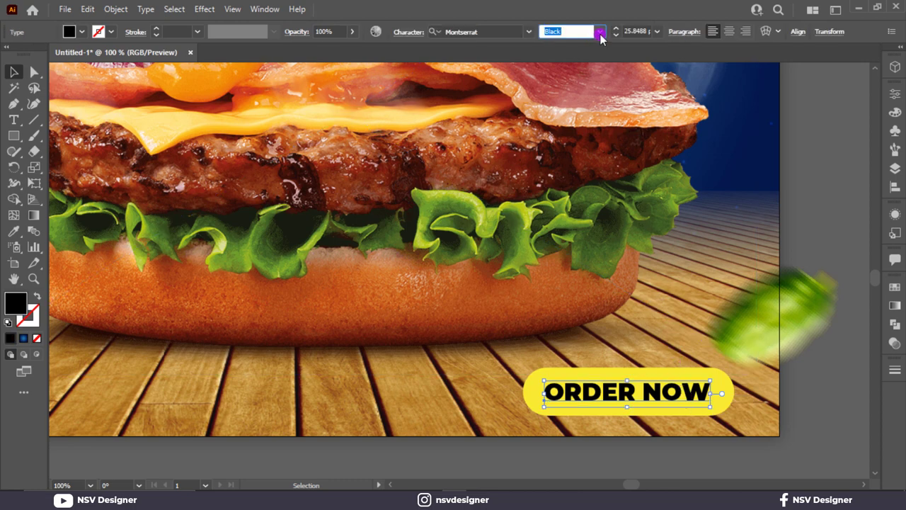
pyautogui.click(601, 34)
pyautogui.click(592, 248)
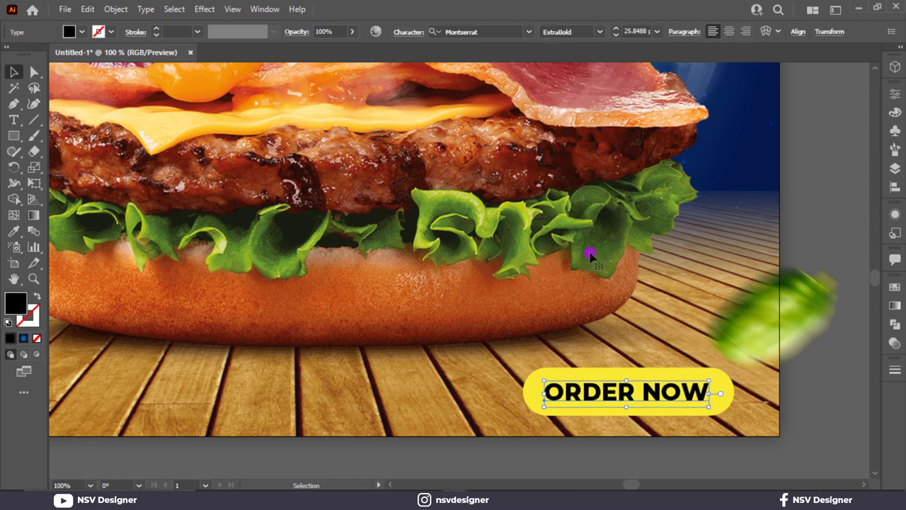
pyautogui.click(600, 32)
pyautogui.click(602, 33)
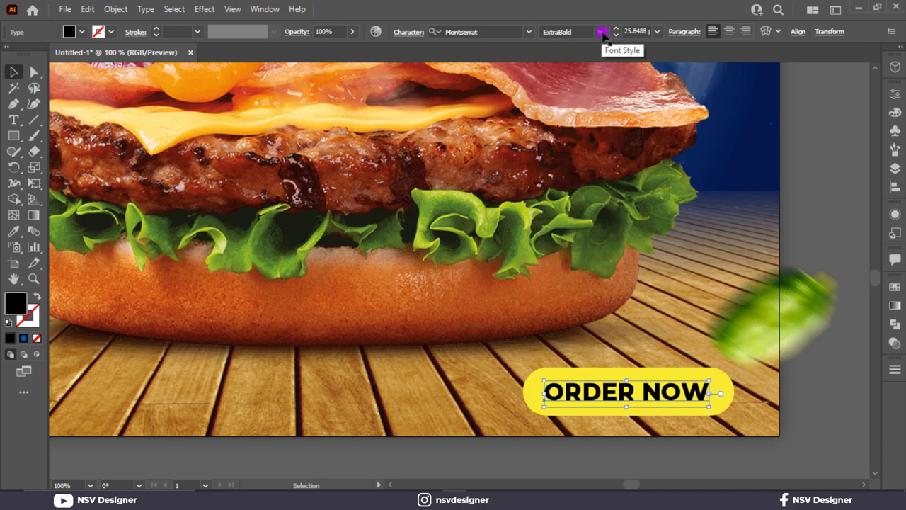
# Apply a Stylize drop shadow to the yellow button
pyautogui.click(733, 409)
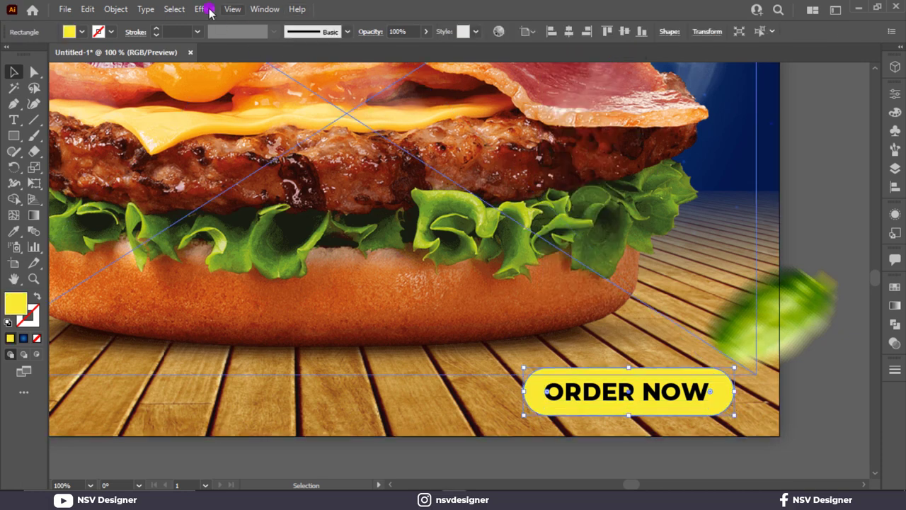
pyautogui.click(205, 10)
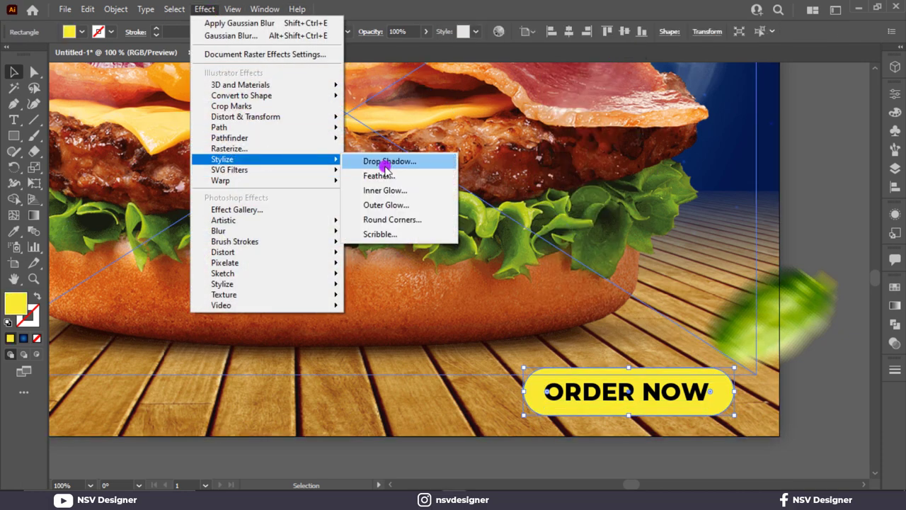
pyautogui.click(385, 165)
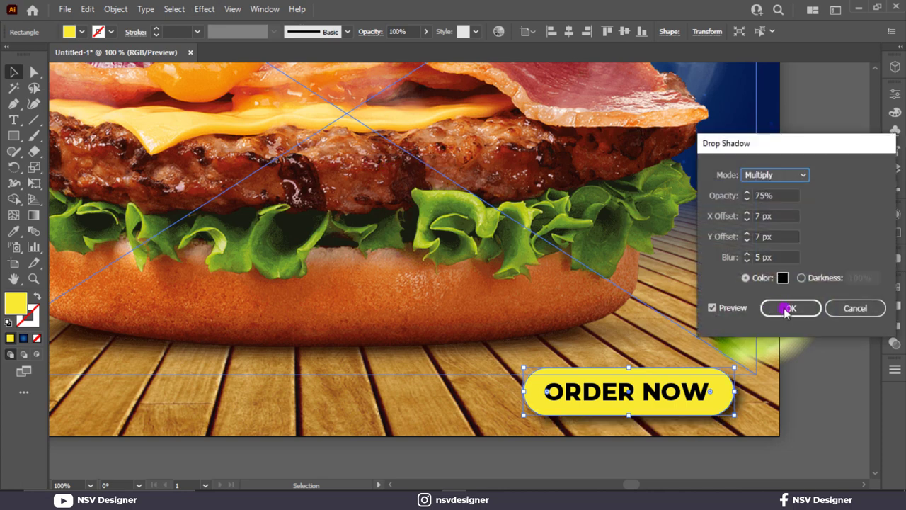
pyautogui.click(787, 309)
pyautogui.click(805, 405)
pyautogui.hotkey('ctrl', '0')
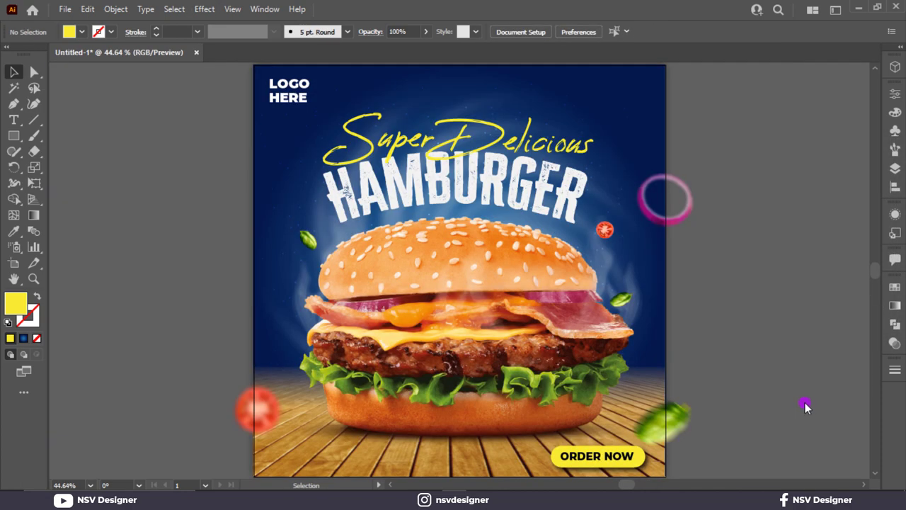
# Duplicate the Contact Us text below itself and replace the copy with the phone number
pyautogui.click(22, 120)
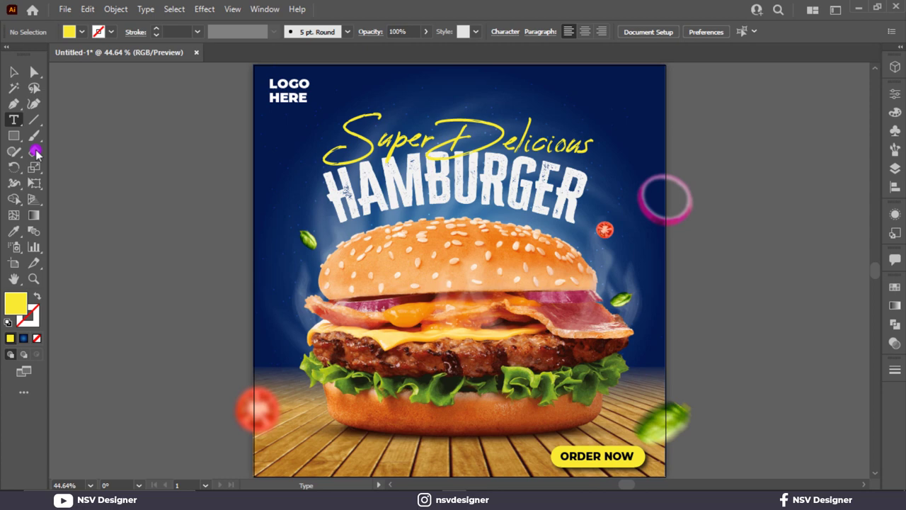
pyautogui.click(124, 350)
pyautogui.write('S')
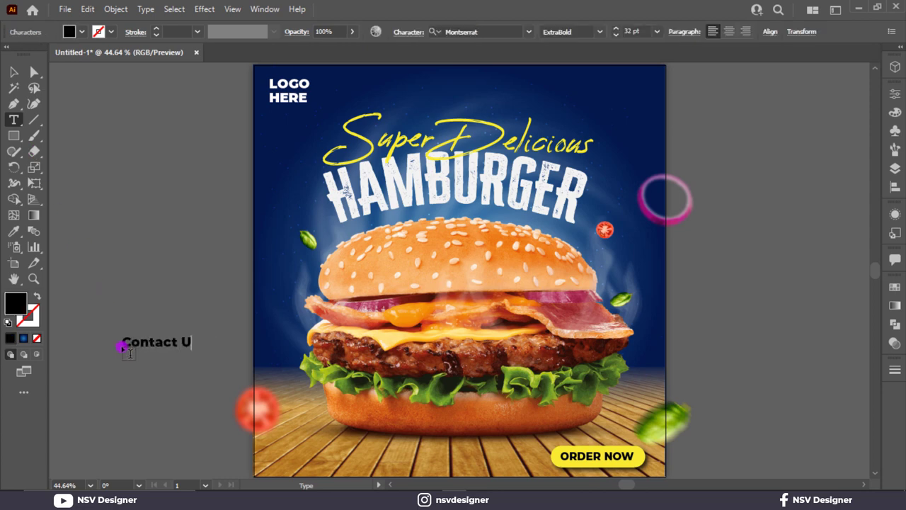
pyautogui.click(14, 71)
pyautogui.scroll(-2, 81, 125)
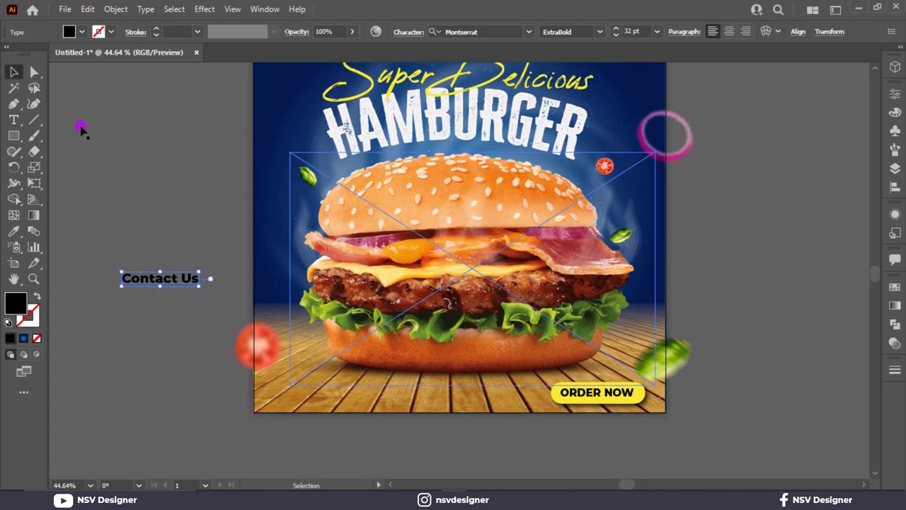
pyautogui.scroll(-2, 174, 219)
pyautogui.click(173, 230)
pyautogui.moveTo(177, 221); pyautogui.dragTo(176, 229)
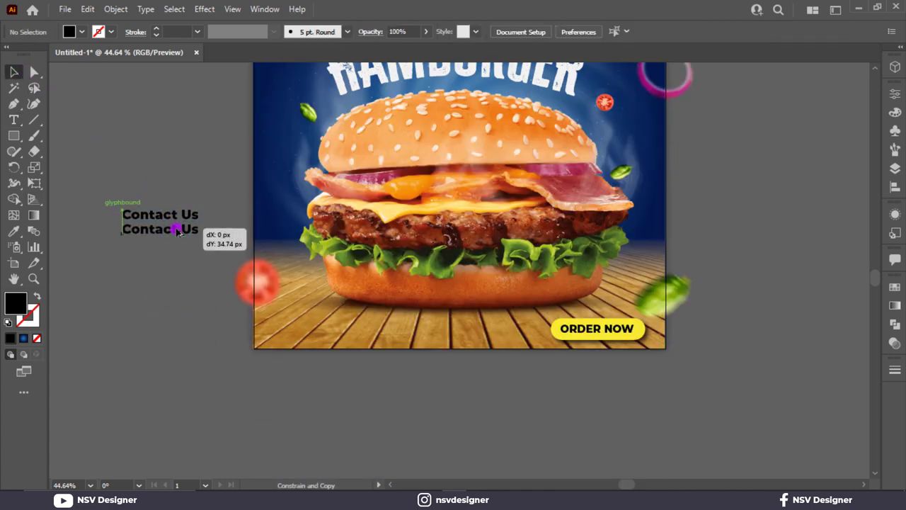
pyautogui.tripleClick(177, 230)
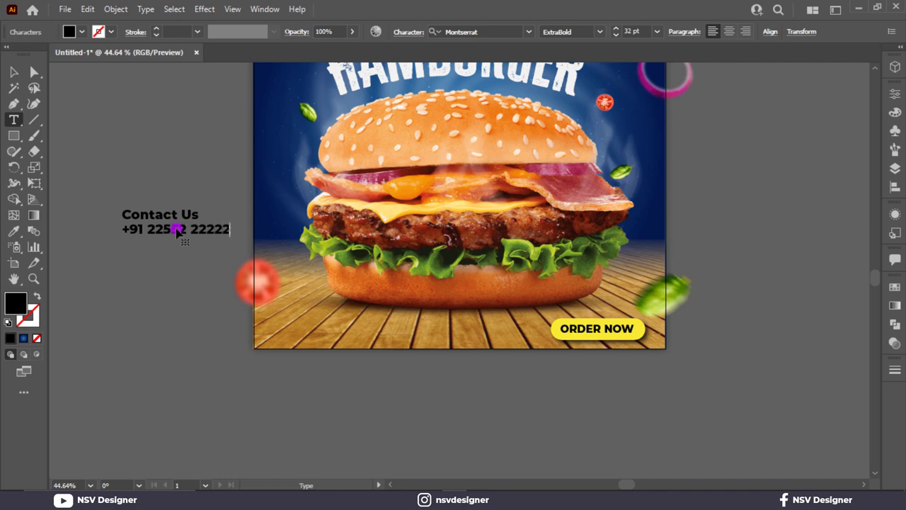
pyautogui.press('Escape')
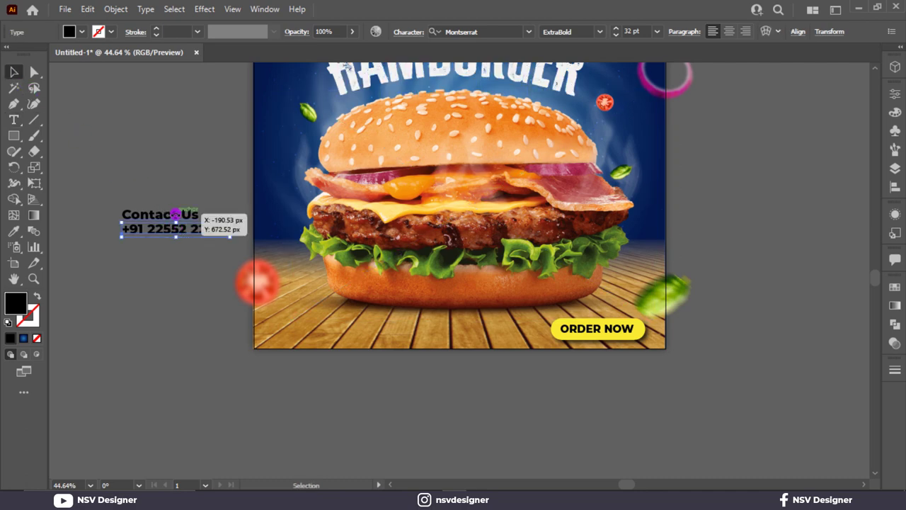
# Set the Contact Us line to Medium weight
pyautogui.click(121, 200)
pyautogui.moveTo(148, 211); pyautogui.dragTo(403, 115)
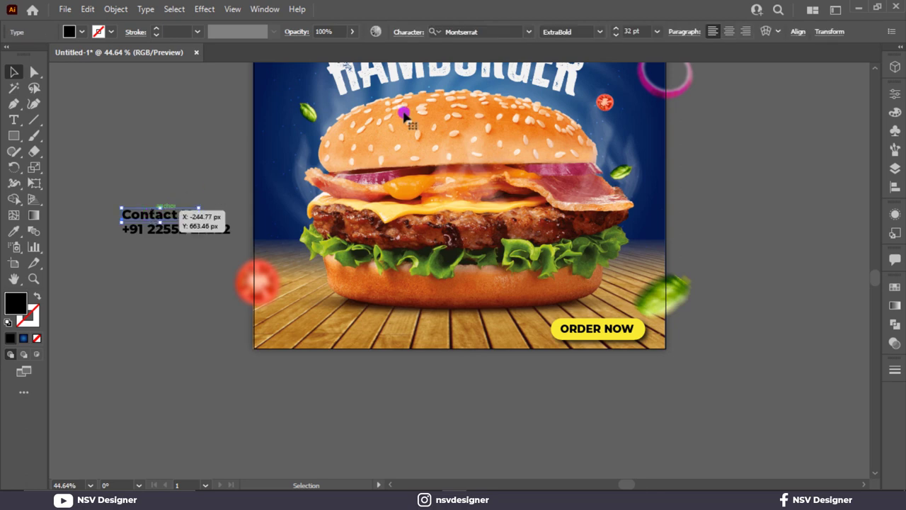
pyautogui.click(599, 33)
pyautogui.click(599, 160)
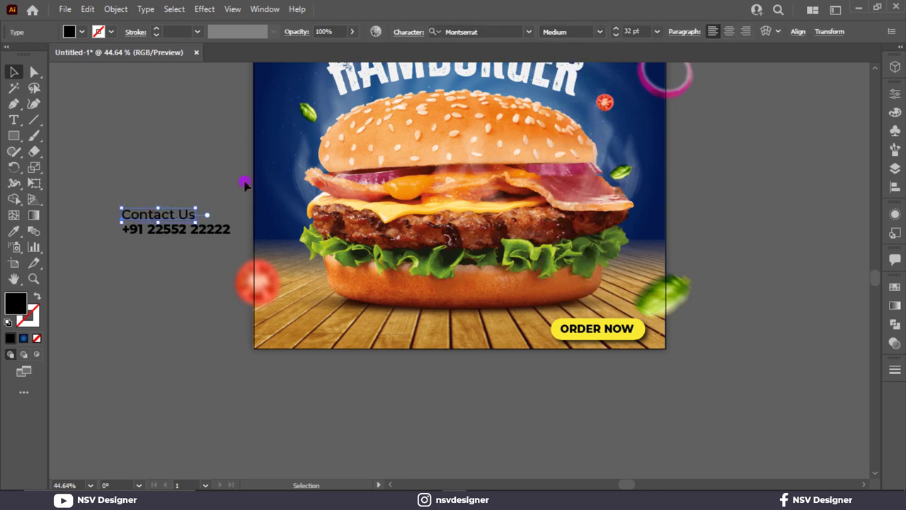
# Fill both contact lines white and move them onto the poster's bottom-left
pyautogui.keyDown('shift'); pyautogui.click(176, 228); pyautogui.keyUp('shift')
pyautogui.click(82, 32)
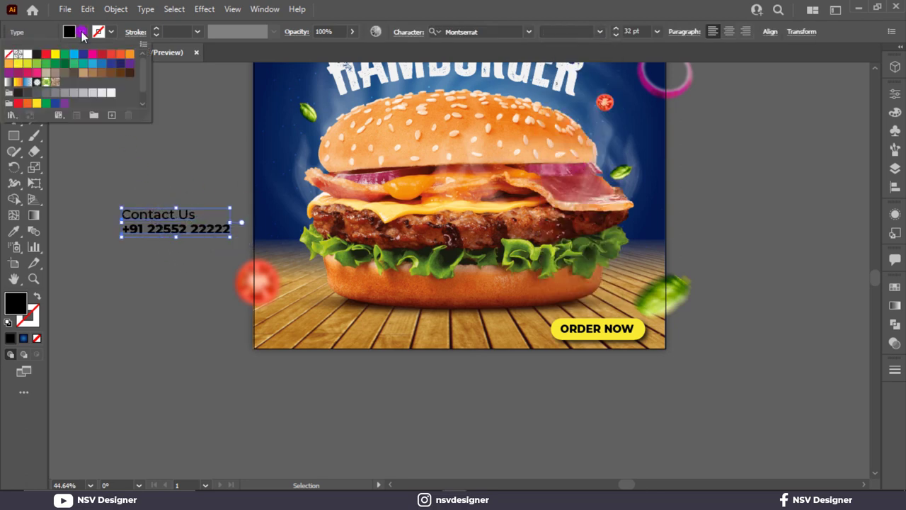
pyautogui.click(34, 54)
pyautogui.click(269, 304)
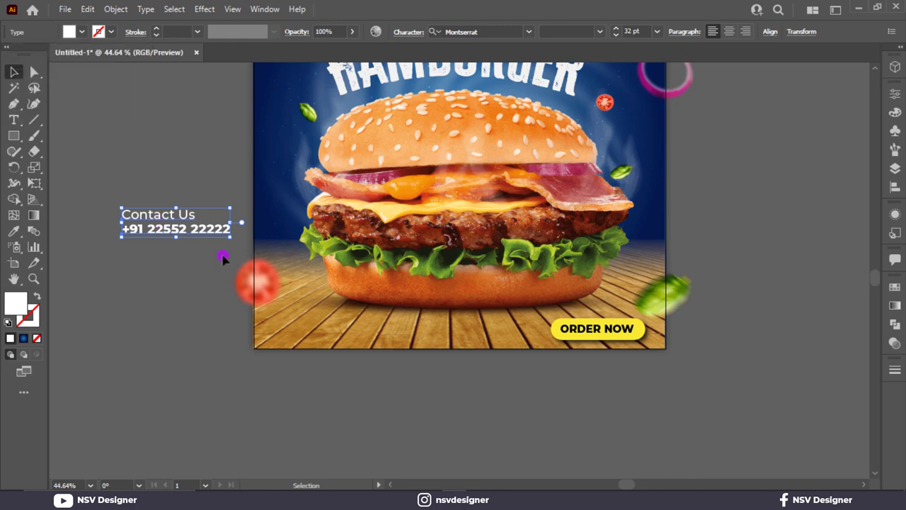
pyautogui.moveTo(194, 230); pyautogui.dragTo(348, 340)
# Sample the ORDER NOW yellow onto the contact text and shift it slightly left
pyautogui.scroll(1, 348, 340)
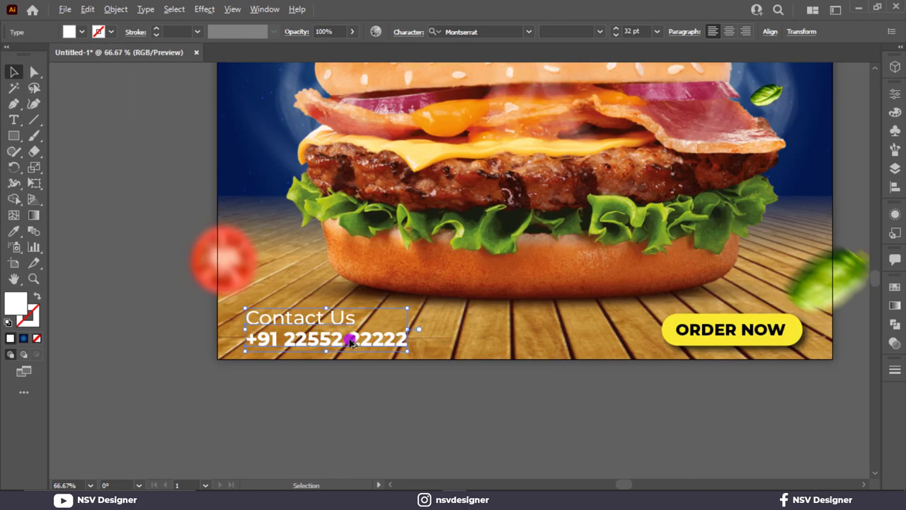
pyautogui.press('i')
pyautogui.click(798, 330)
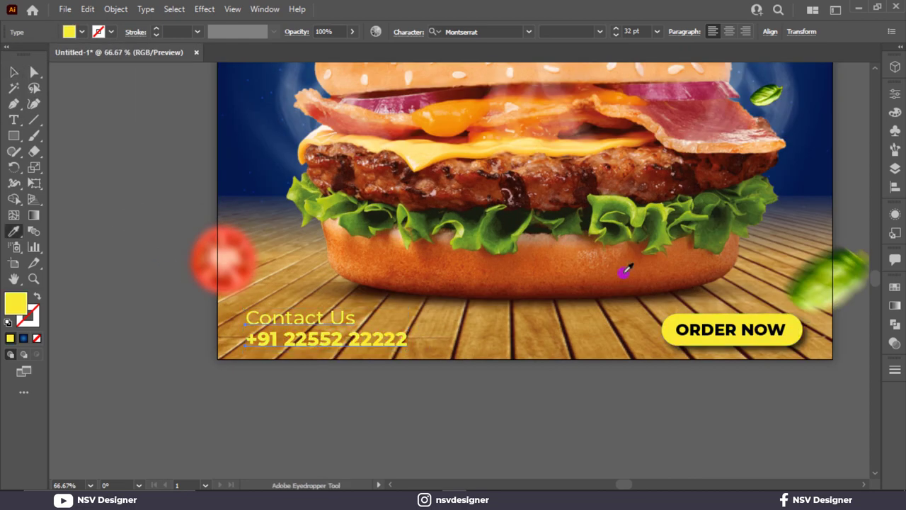
pyautogui.click(14, 72)
pyautogui.scroll(3, 261, 384)
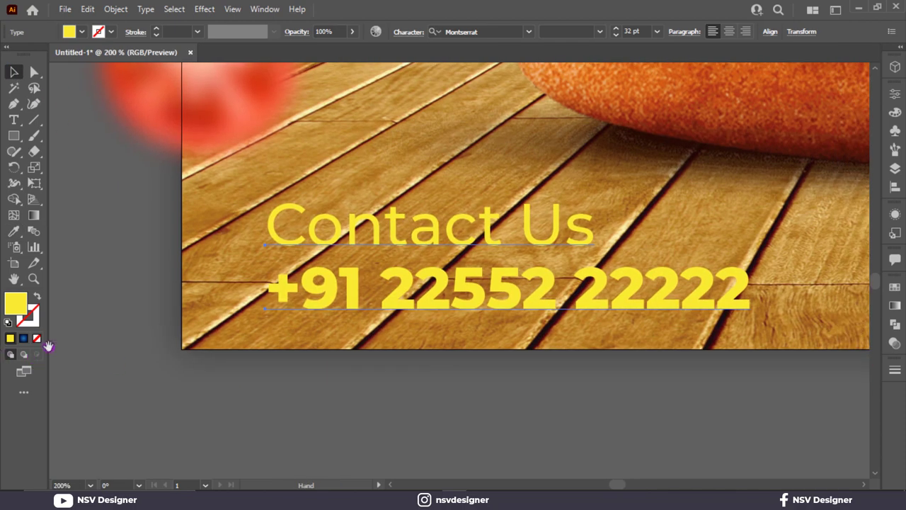
pyautogui.moveTo(448, 293); pyautogui.dragTo(421, 286)
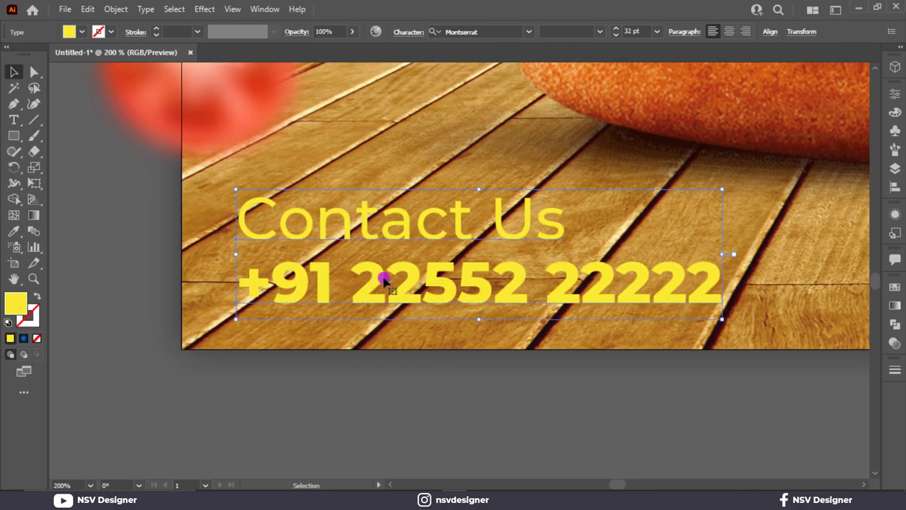
# Lower Contact Us closer to the phone number and group the two lines
pyautogui.hotkey('ctrl', 'shift', 'a')
pyautogui.moveTo(418, 239); pyautogui.dragTo(425, 246)
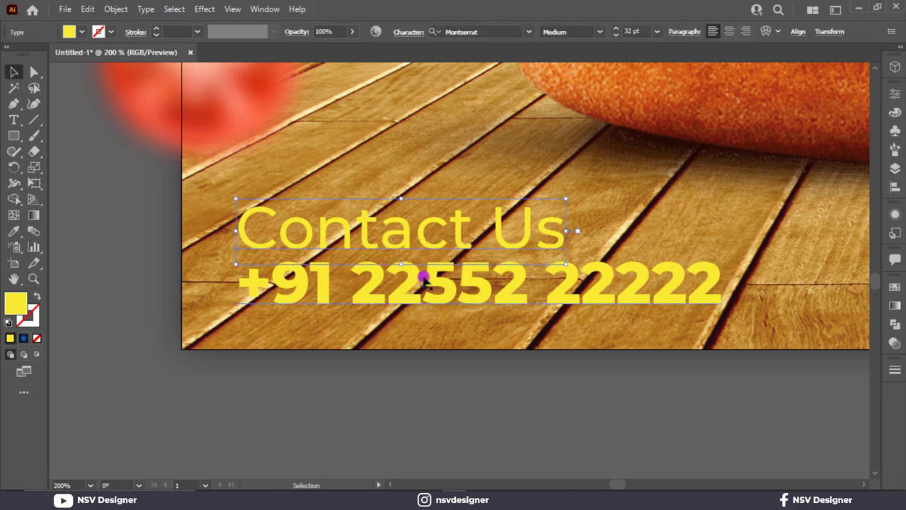
pyautogui.keyDown('shift'); pyautogui.click(423, 291); pyautogui.keyUp('shift')
pyautogui.hotkey('ctrl', 'g')
pyautogui.hotkey('ctrl', '0')
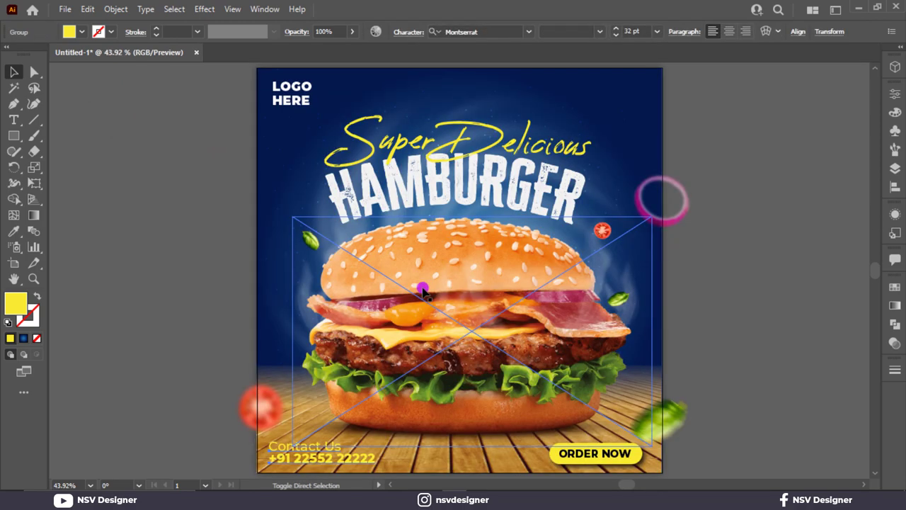
# Select the ORDER NOW button, contact group and burger image together, then deselect
pyautogui.click(140, 375)
pyautogui.click(375, 463)
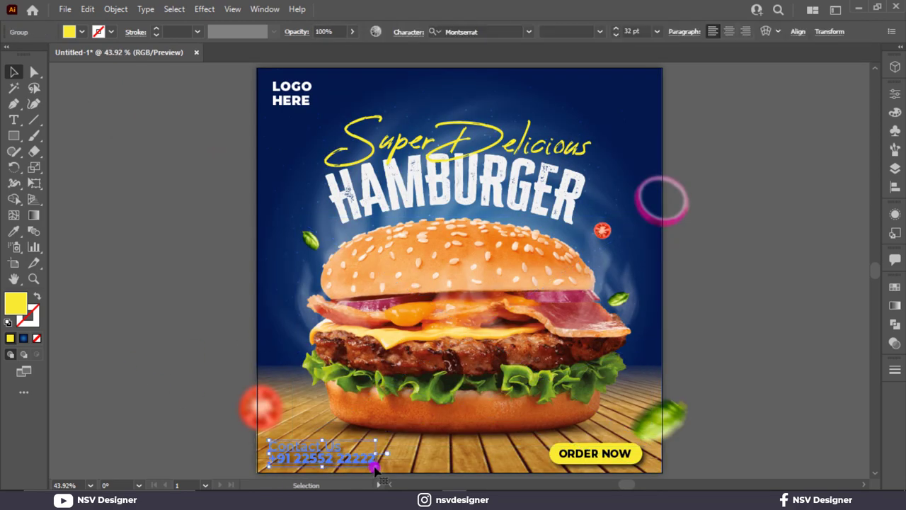
pyautogui.hotkey('ctrl', 'a')
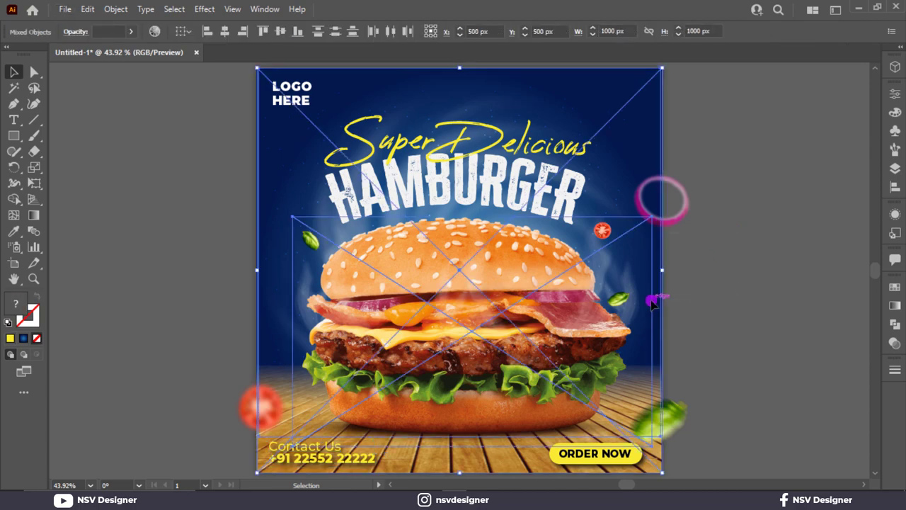
pyautogui.scroll(-2, 653, 301)
pyautogui.scroll(-2, 682, 410)
pyautogui.click(682, 411)
pyautogui.scroll(3, 654, 378)
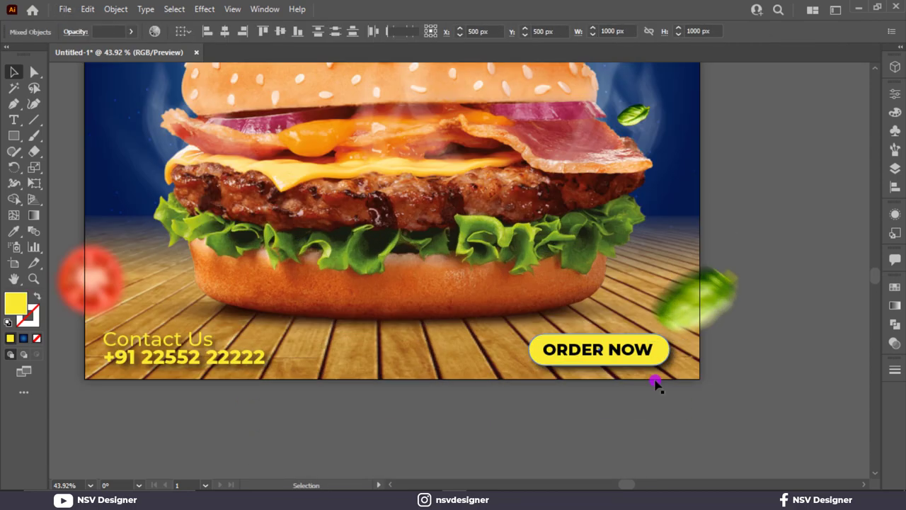
pyautogui.scroll(2, 608, 338)
pyautogui.click(609, 338)
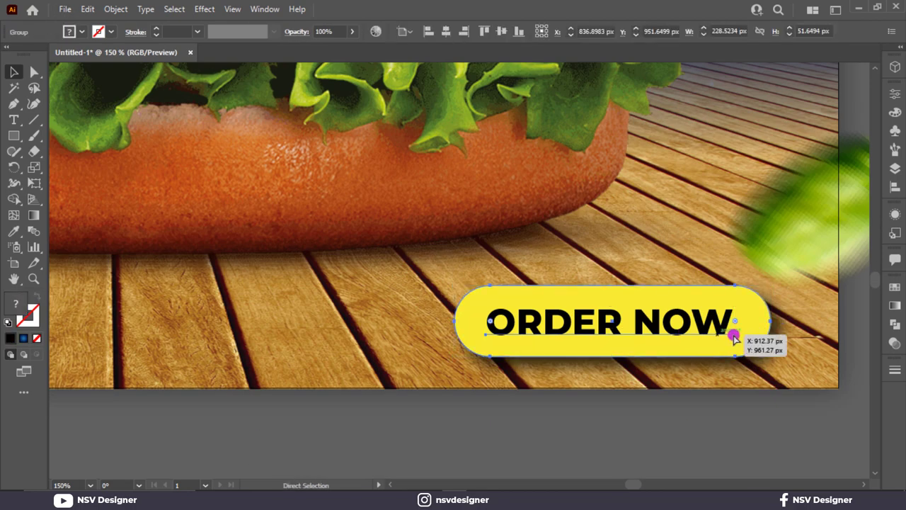
pyautogui.hotkey('ctrl', '0')
pyautogui.keyDown('shift'); pyautogui.click(373, 460); pyautogui.keyUp('shift')
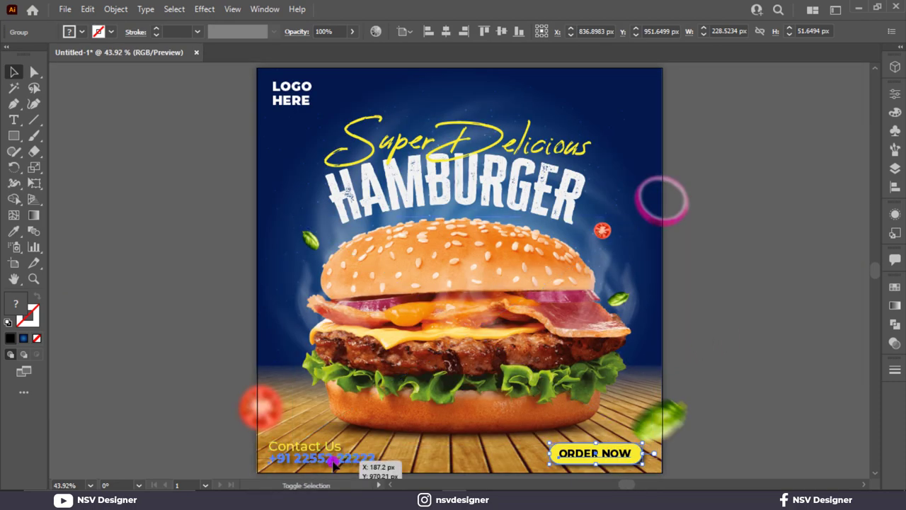
pyautogui.keyDown('shift'); pyautogui.click(373, 360); pyautogui.keyUp('shift')
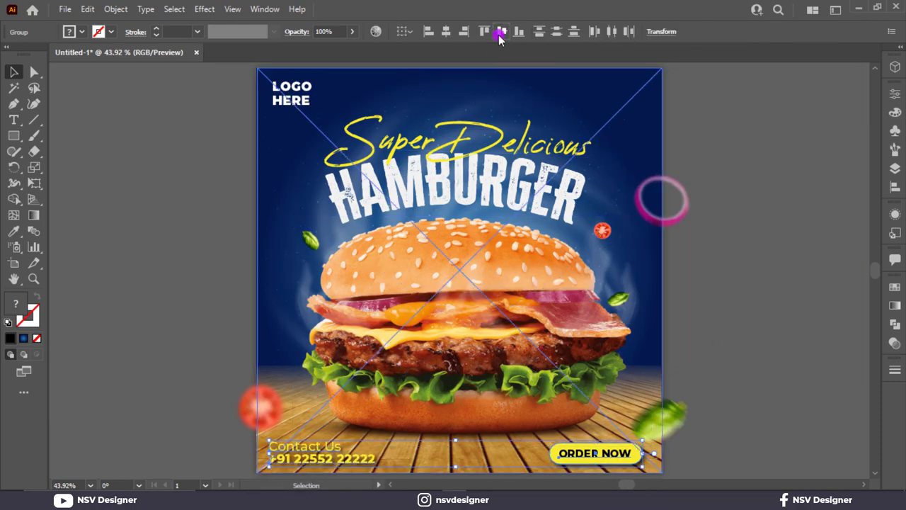
pyautogui.click(166, 156)
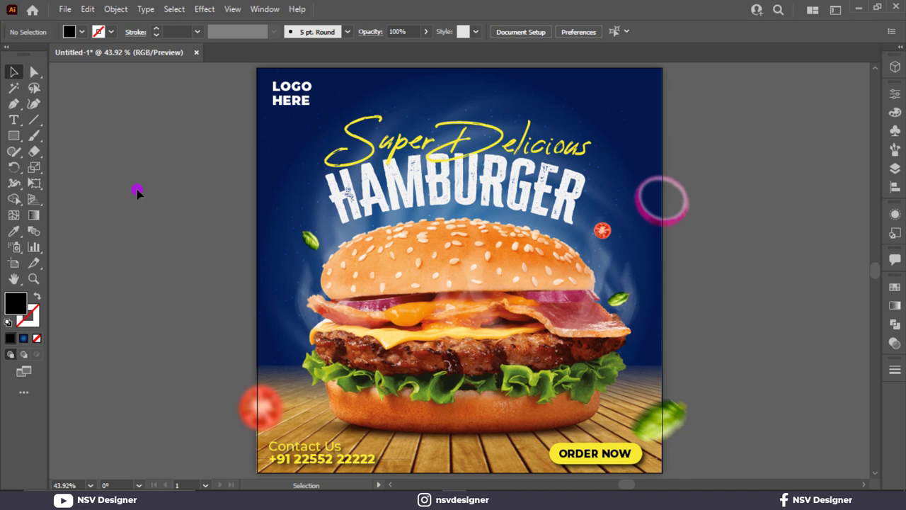
# Create a 1000×1000 px rectangle centred horizontally and vertically on the artboard
pyautogui.click(14, 136)
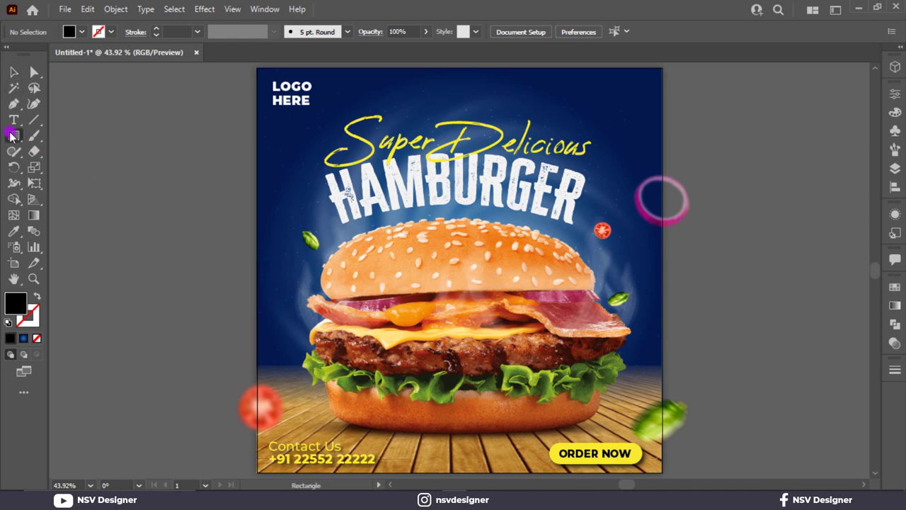
pyautogui.click(145, 136)
pyautogui.write('1000`')
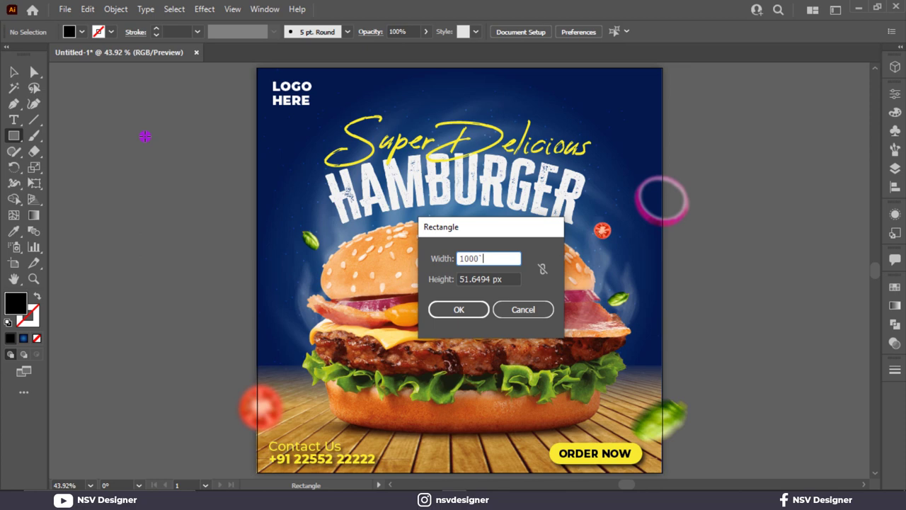
pyautogui.press('Tab')
pyautogui.write('1000')
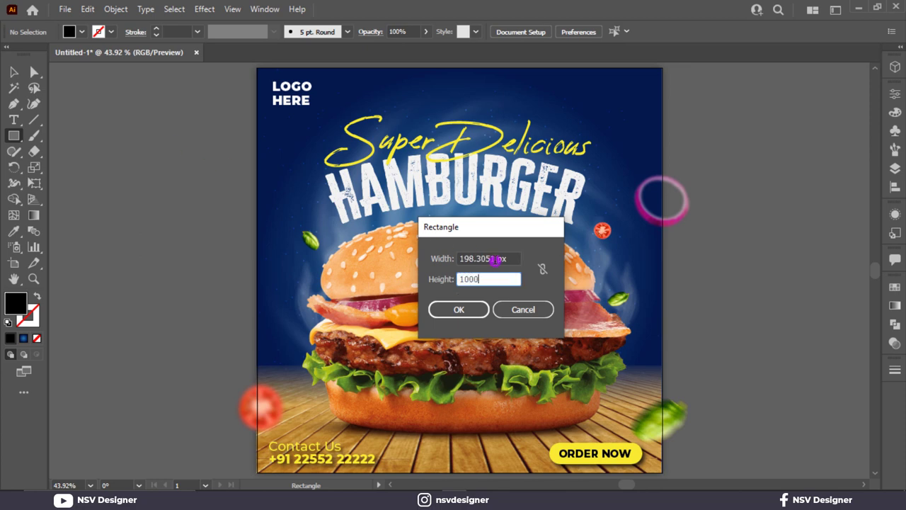
pyautogui.click(495, 259)
pyautogui.write('1000')
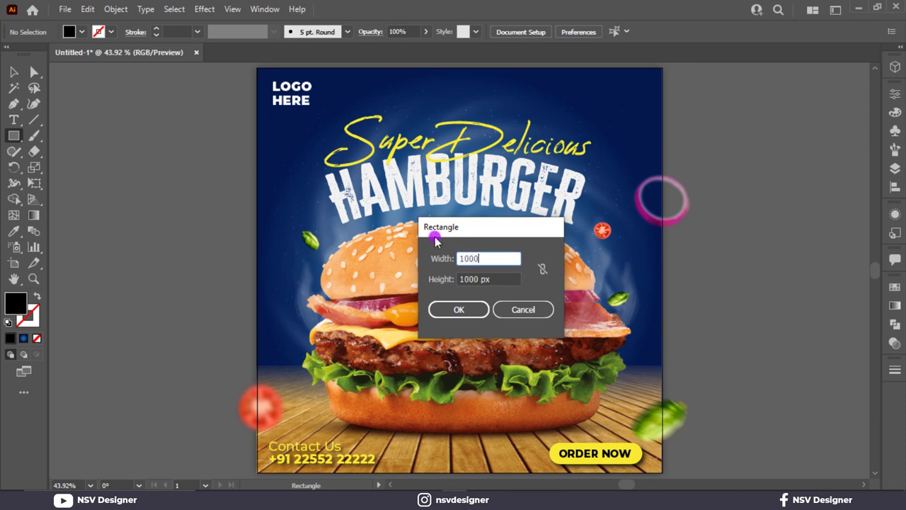
pyautogui.press('Return')
pyautogui.click(14, 71)
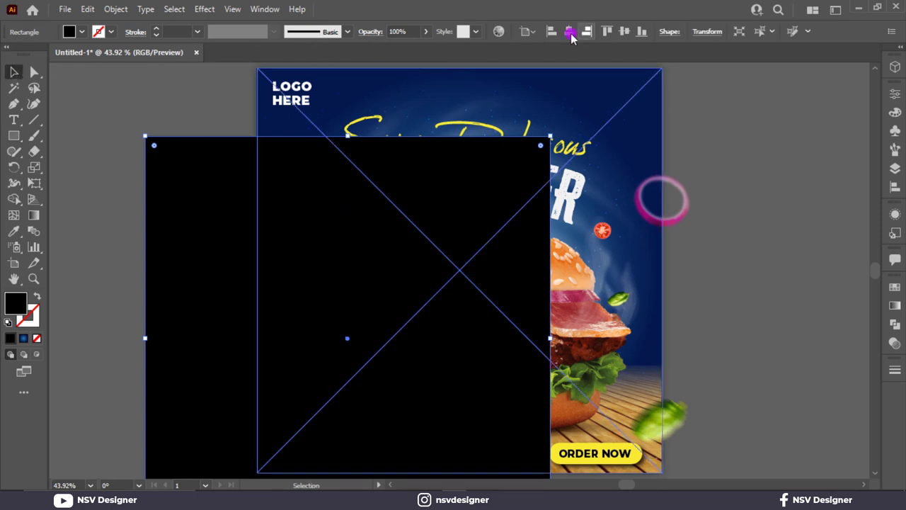
pyautogui.click(569, 31)
pyautogui.click(624, 31)
pyautogui.click(722, 147)
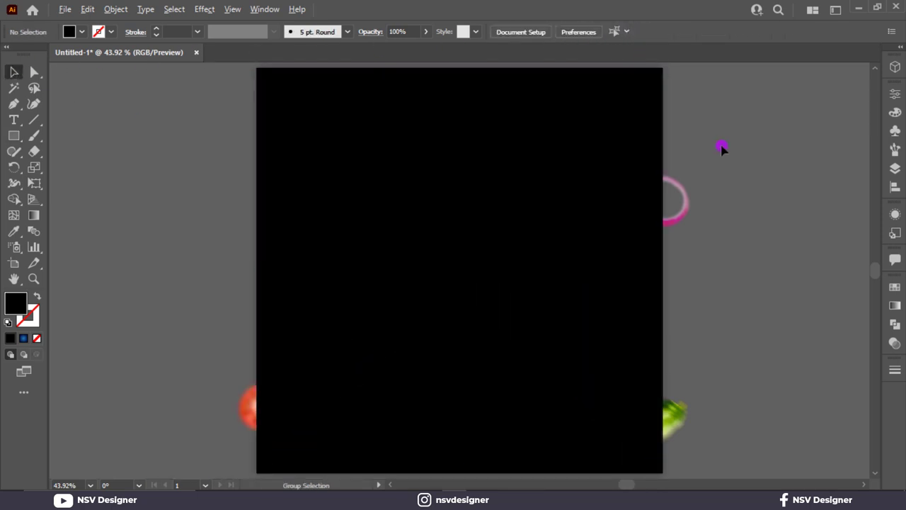
# Select all artwork and make a clipping mask from the square
pyautogui.hotkey('ctrl', 'a')
pyautogui.rightClick(558, 204)
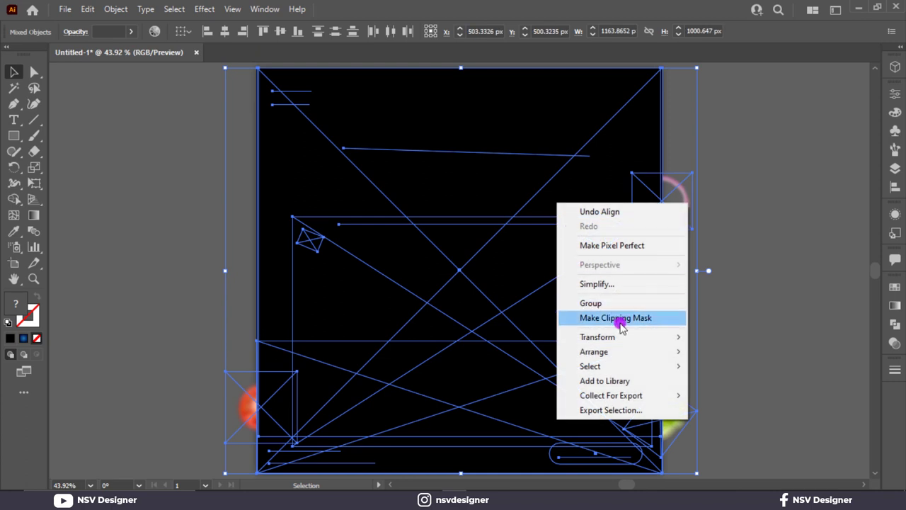
pyautogui.click(616, 317)
pyautogui.click(705, 326)
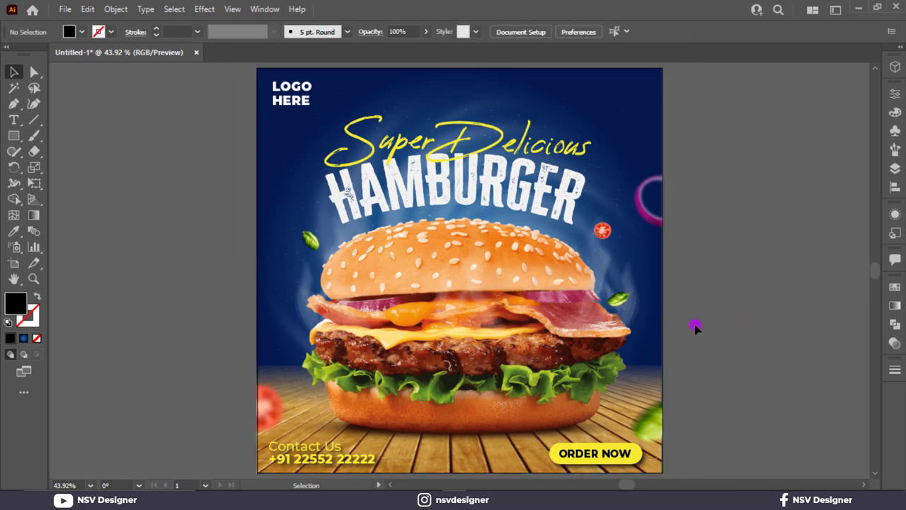